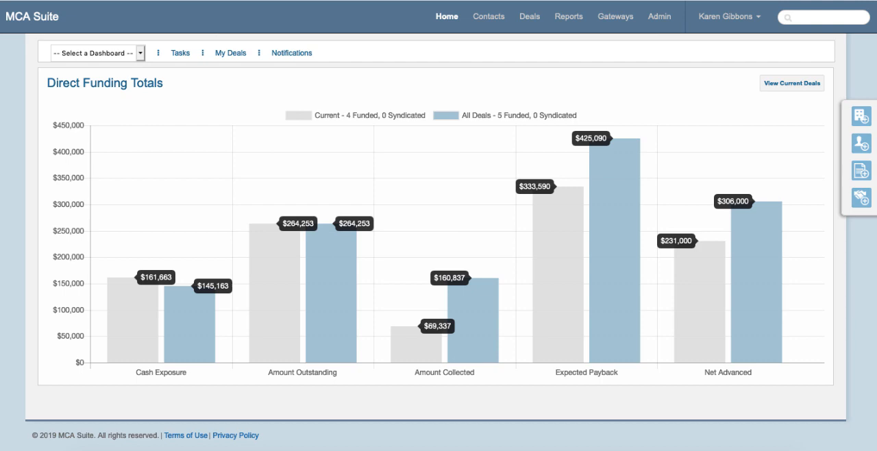
- Look through the contacts, viewing both the companies list and the people list
click(498, 19)
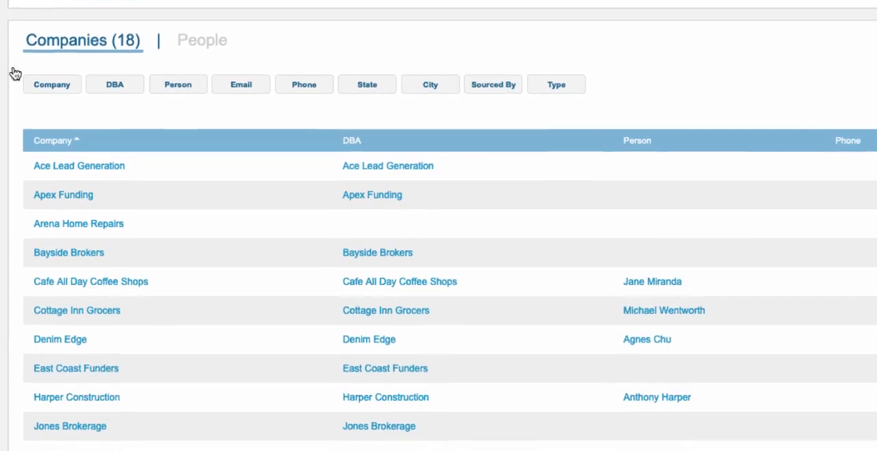
click(213, 38)
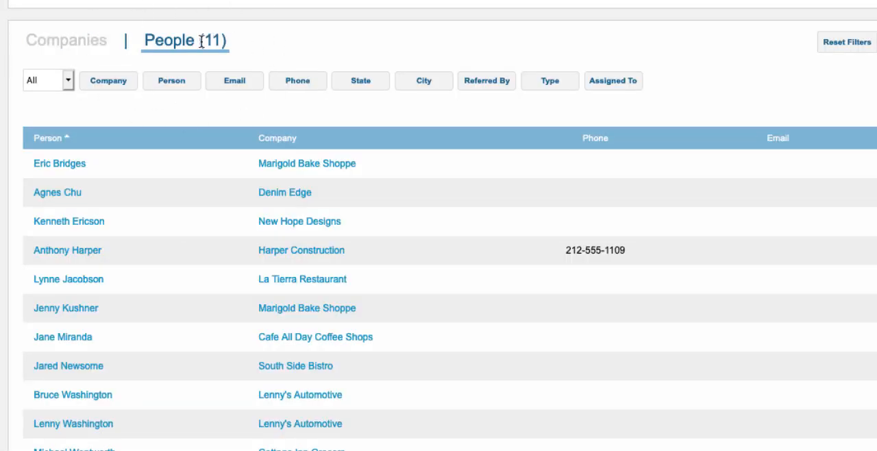
click(78, 46)
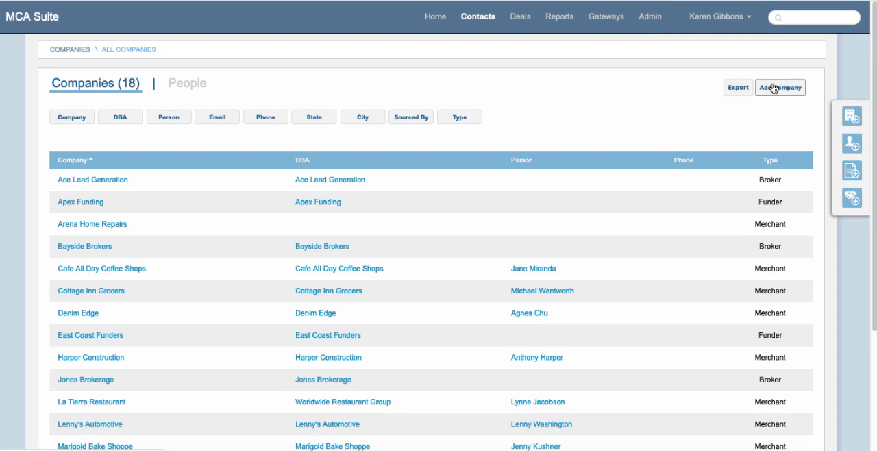
- Start a new company record with contact types Funder, Broker and Investor, and leave it unsaved for the deals list
click(773, 86)
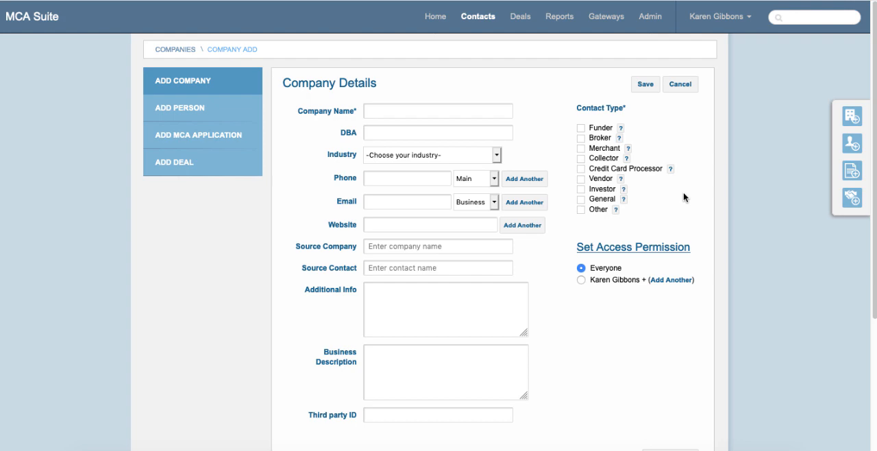
click(580, 127)
click(582, 139)
click(581, 189)
click(520, 18)
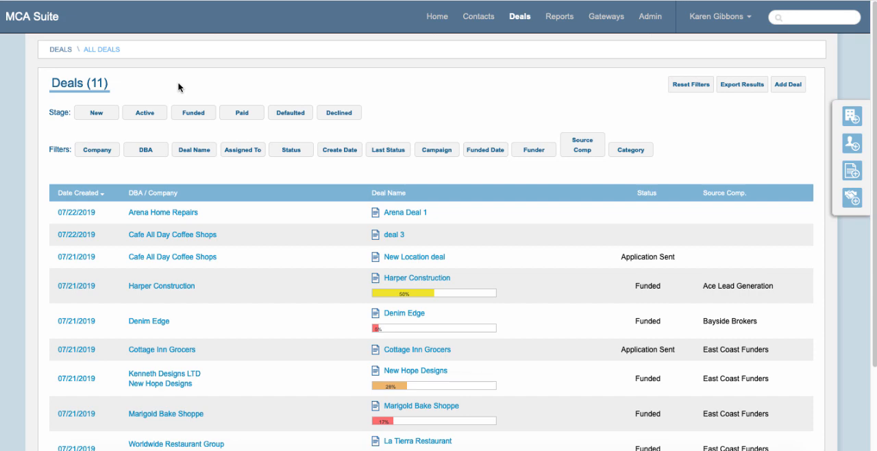
- Filter the companies list in contacts to the Merchant type
click(480, 17)
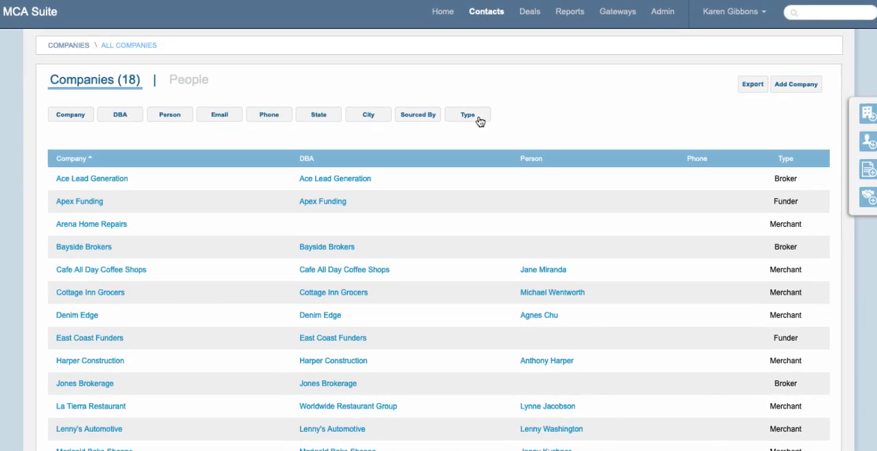
click(480, 121)
click(461, 142)
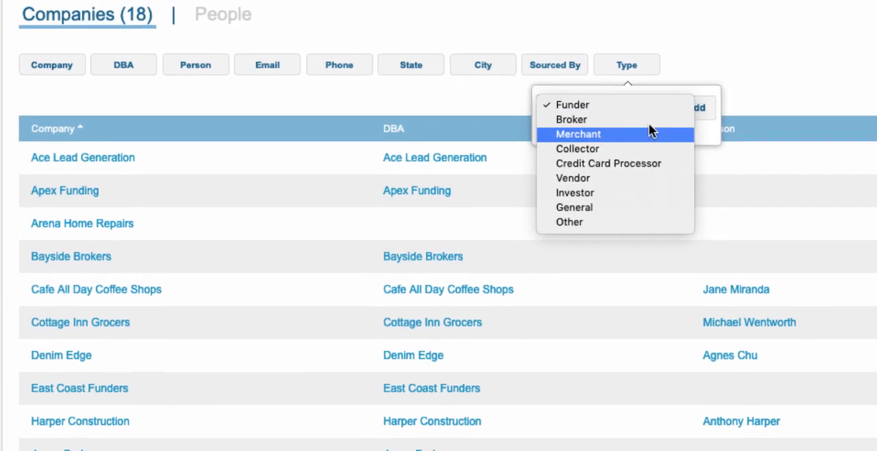
click(650, 133)
click(705, 110)
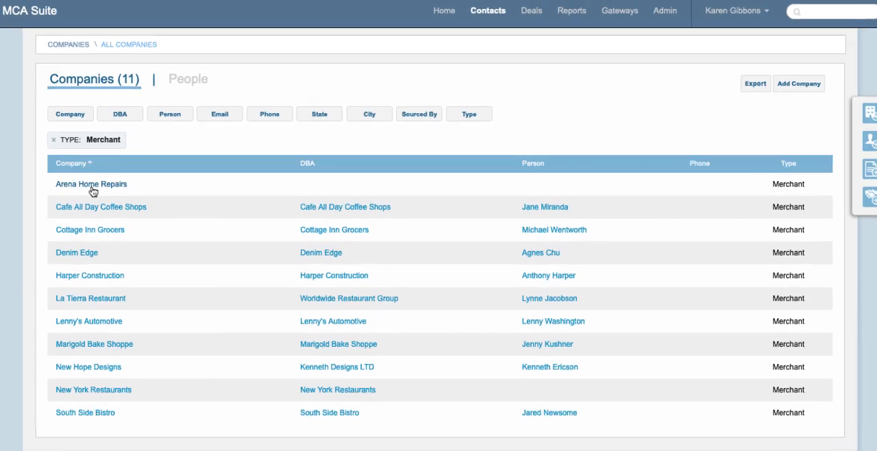
- Open the deals of Arena Home Repairs and start adding a new deal for this company
click(76, 164)
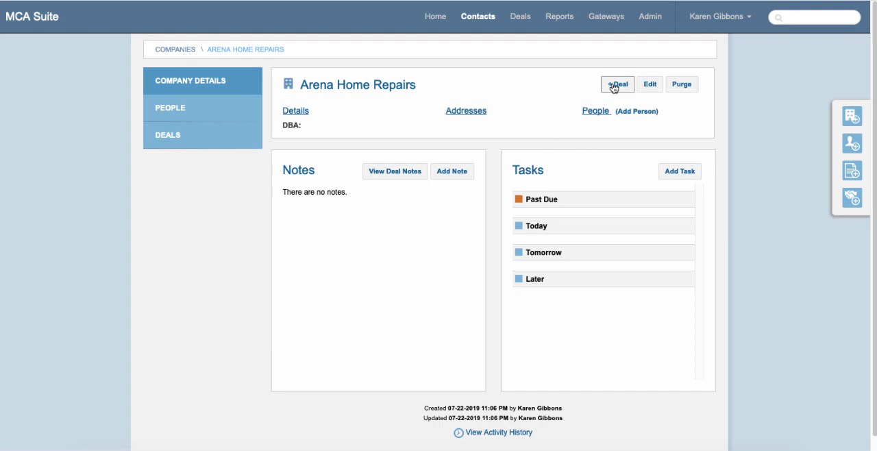
click(185, 143)
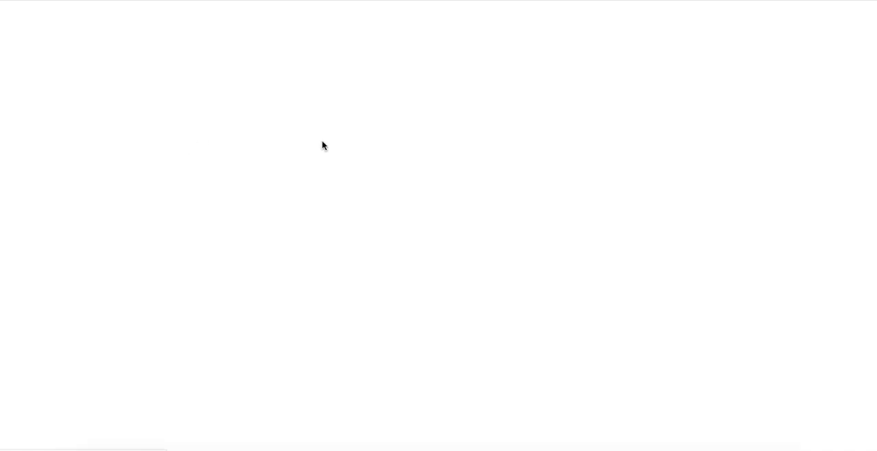
click(836, 92)
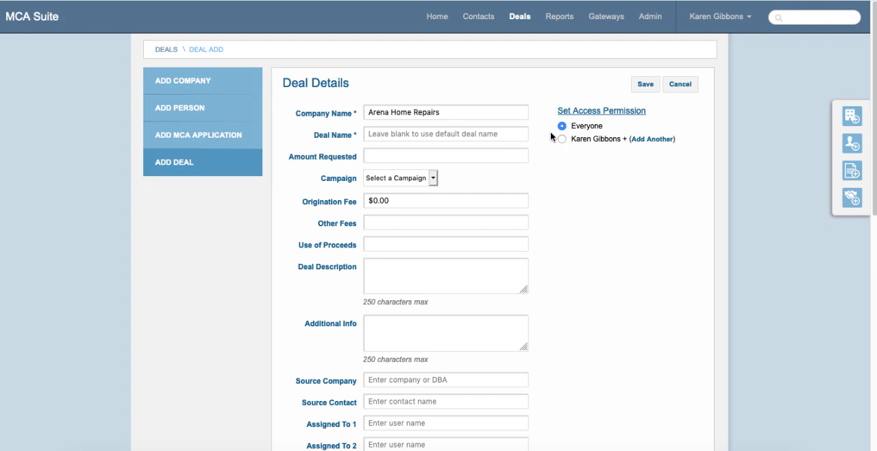
- Name the new Arena Home Repairs deal "deal 2"
click(506, 134)
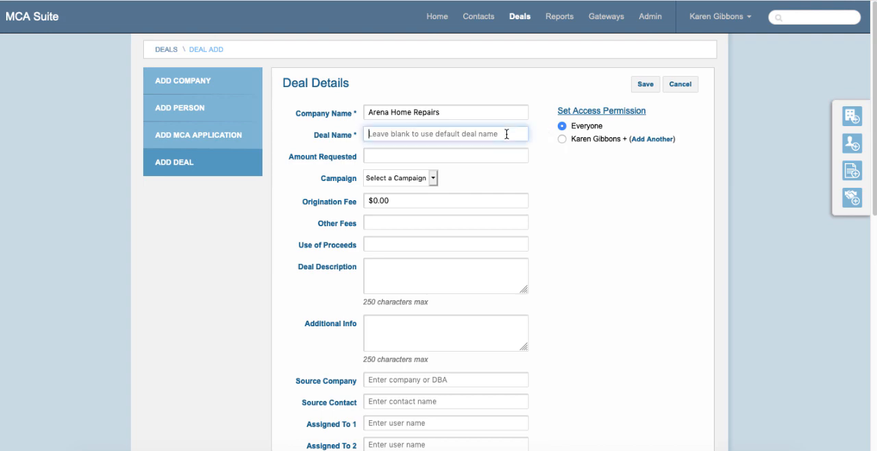
text(deal)
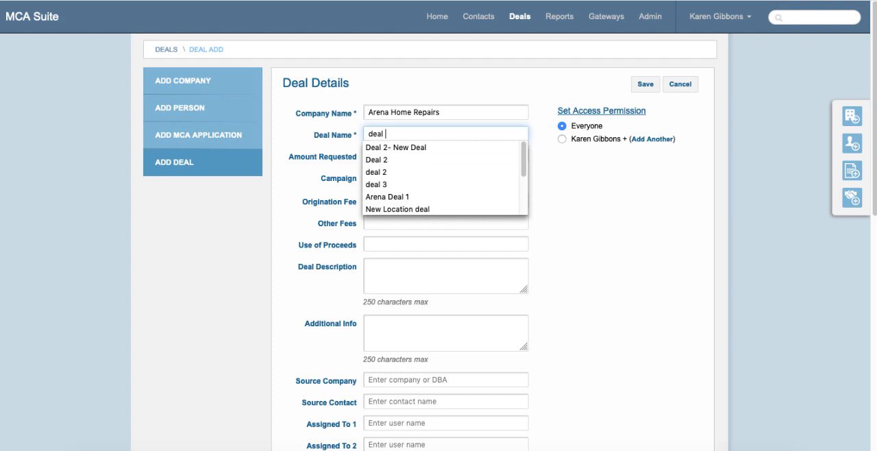
text( 2)
key(Tab)
- Set the contract terms to an advance amount of 15,000 and a factor of 1.1, and save the deal
scroll(588, 250, down, 3)
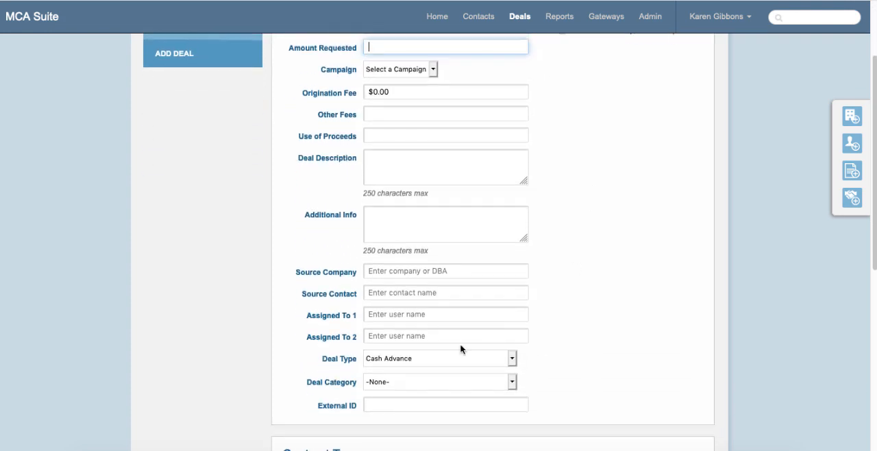
scroll(438, 287, down, 5)
click(401, 294)
text(15)
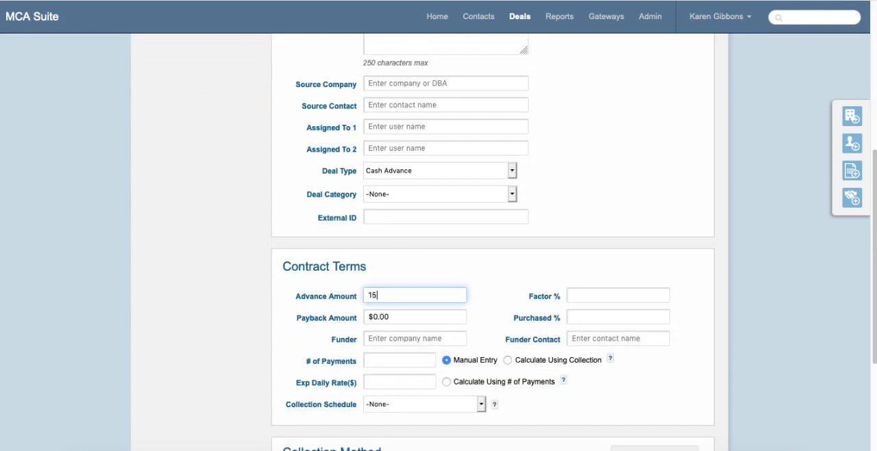
text(,000)
key(Tab)
text(1.1)
key(Tab)
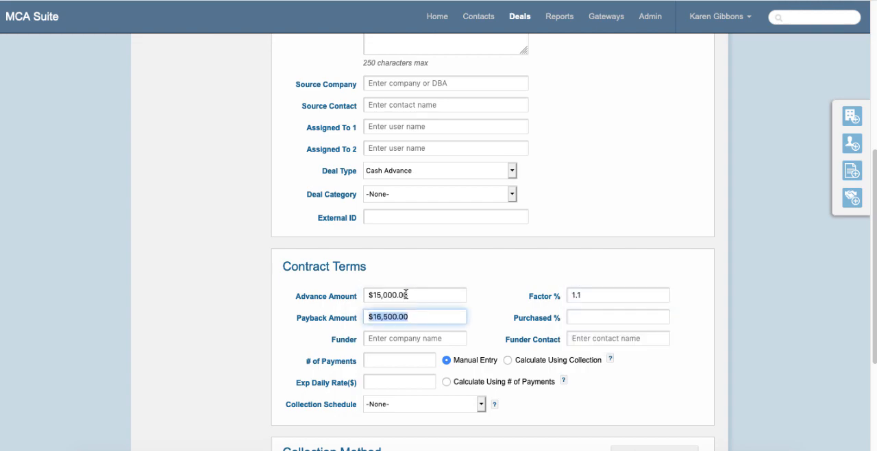
scroll(405, 294, up, 10)
click(642, 85)
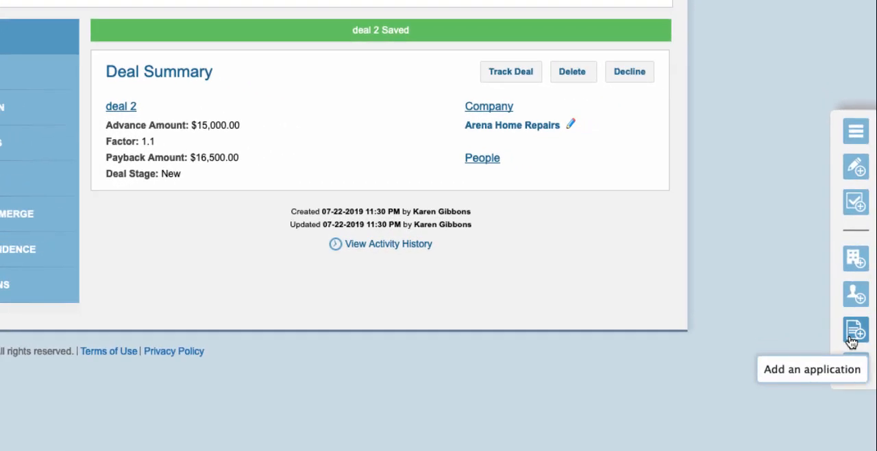
- Start a new MCA application with a requested amount of 25000
click(858, 309)
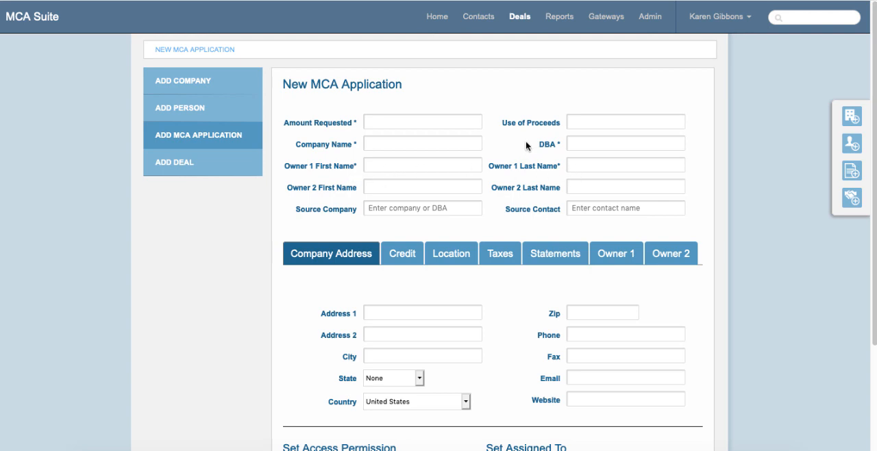
click(430, 120)
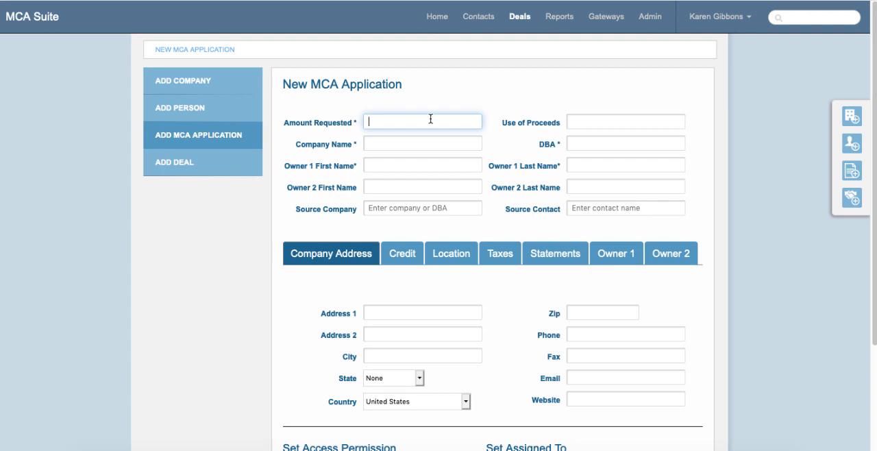
text(25000)
key(Tab)
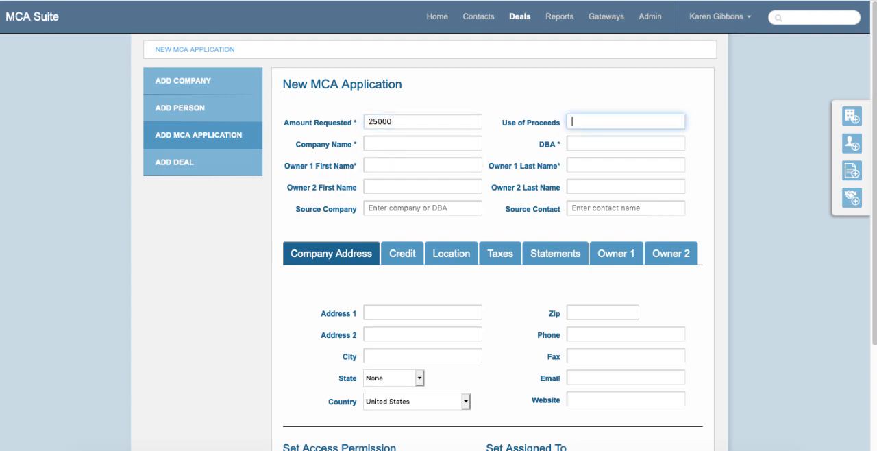
- Enter Cinofile Productions as the application's company name and DBA, leaving the use of proceeds blank
key(Tab)
text(Cinoi)
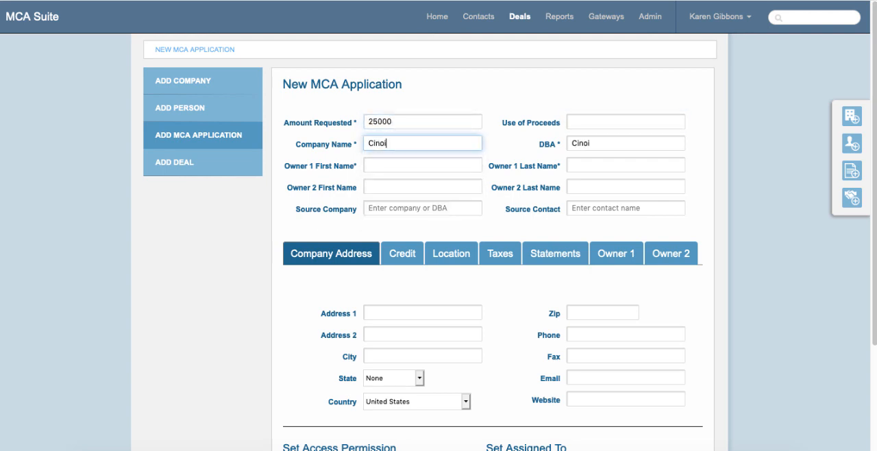
key(BackSpace)
text(file Productions)
key(Tab)
- Fill in the first and last name of Owner 1 on the application
key(Tab)
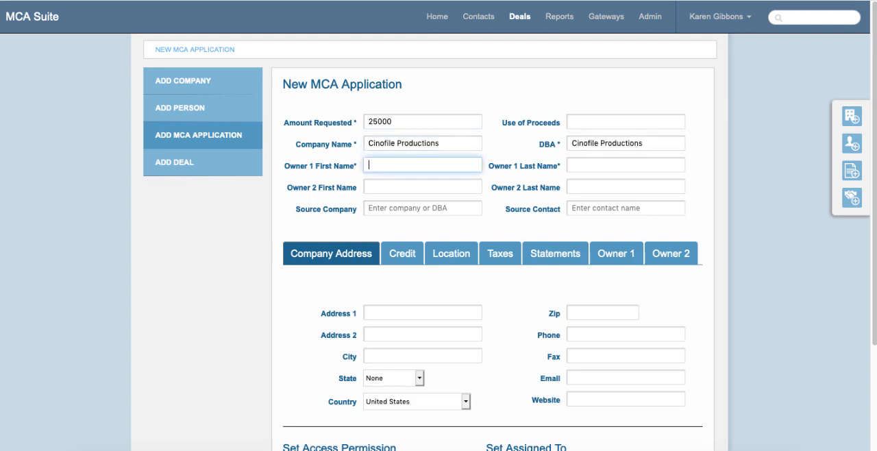
key(Tab)
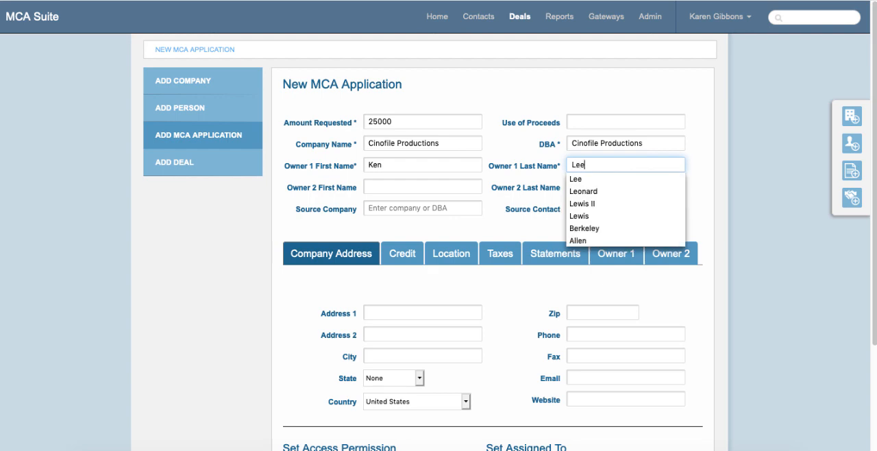
key(Tab)
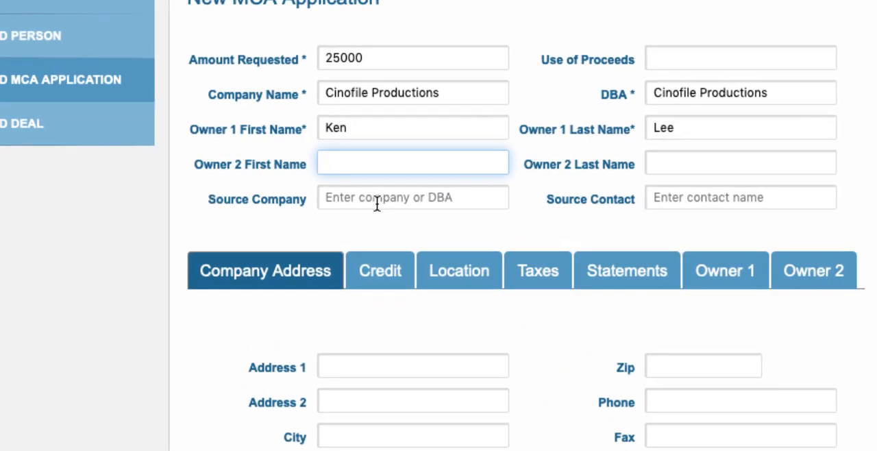
- Try to enter the unlisted name "jjsljlj" as the source company
click(377, 203)
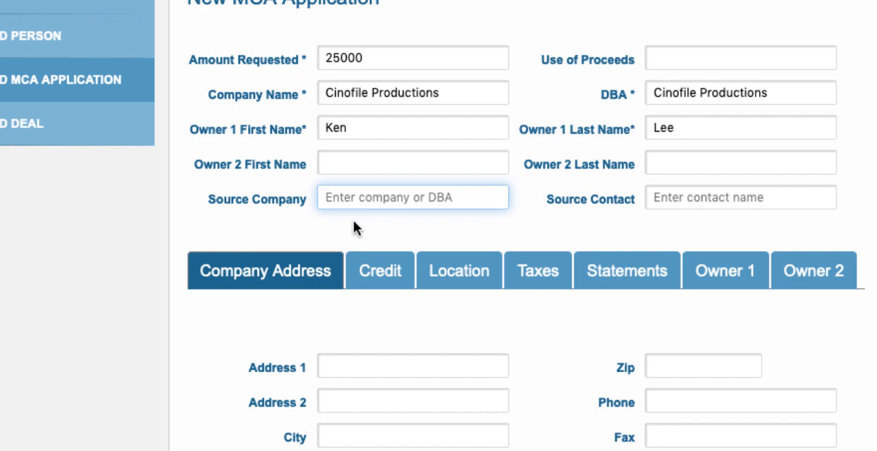
text(jjsljlj)
key(Tab)
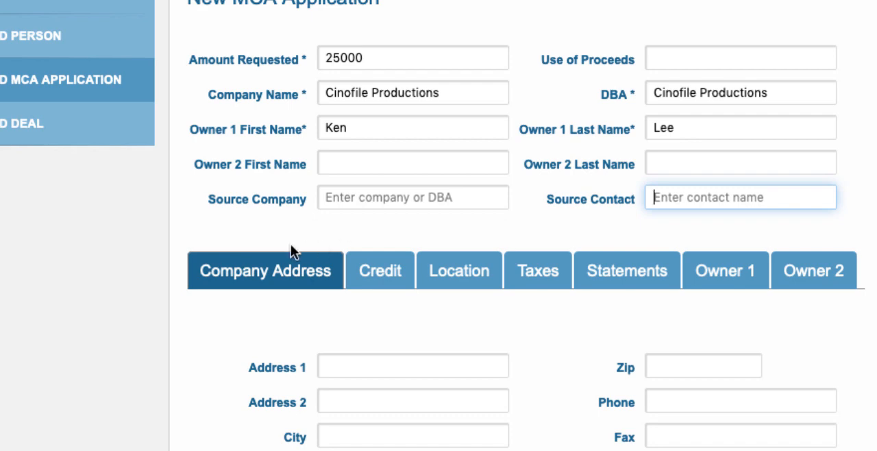
- Set the application's source company to the existing company Ace Lead Generation
click(323, 198)
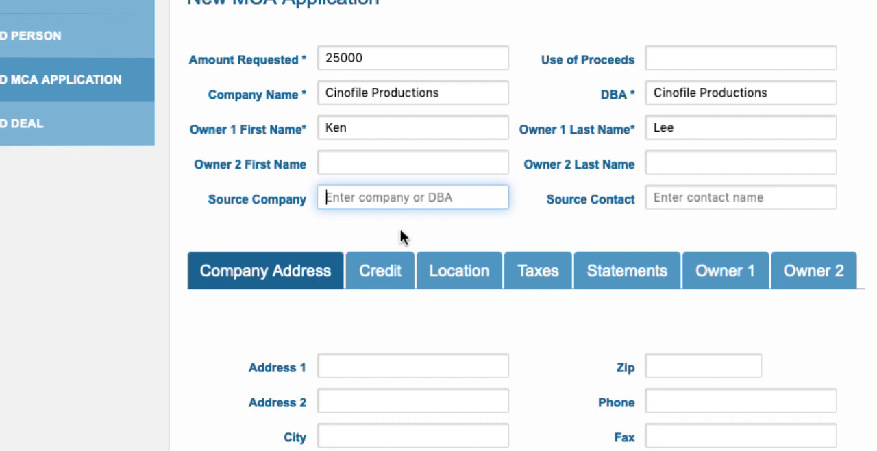
text(ac)
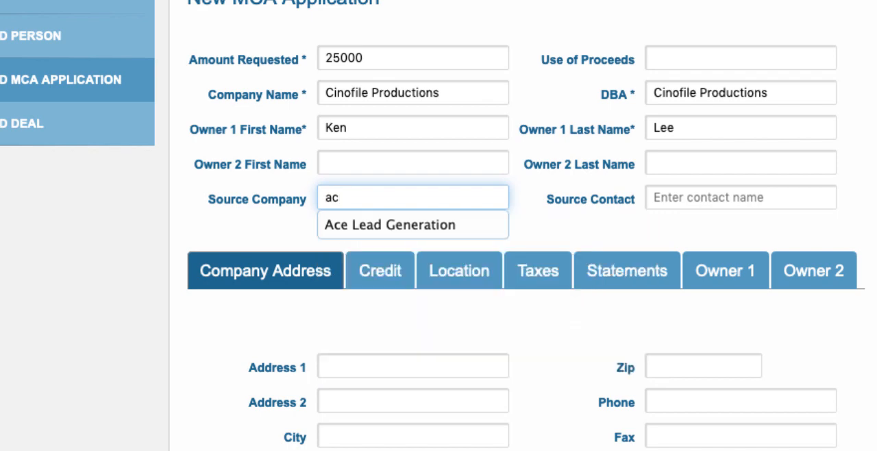
click(371, 225)
key(Tab)
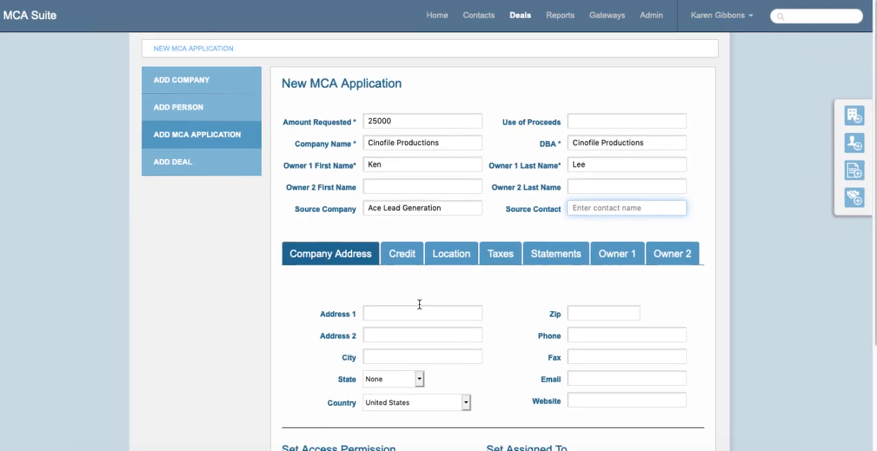
- Fill in the company's street address on the first address line
click(408, 366)
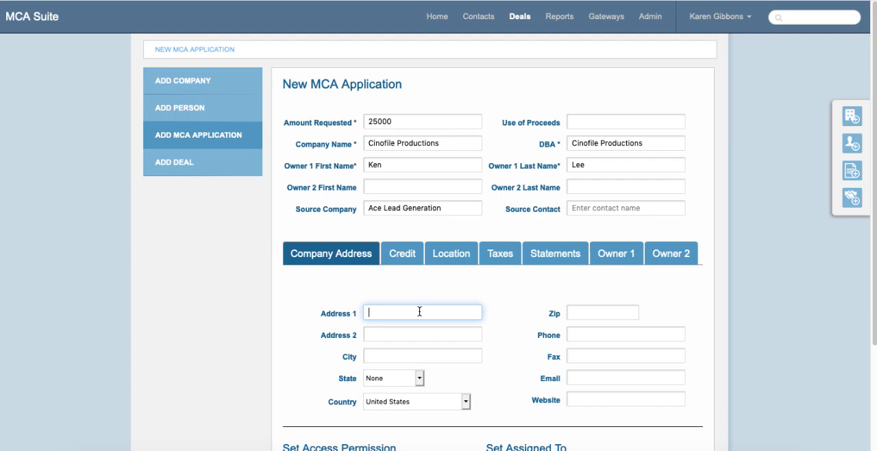
key(Tab)
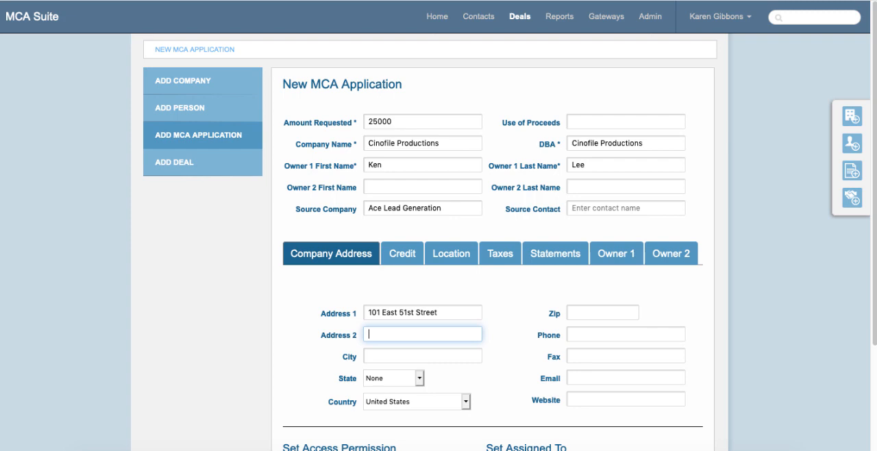
- Fill in the zip code of the company's address
click(597, 308)
text(1)
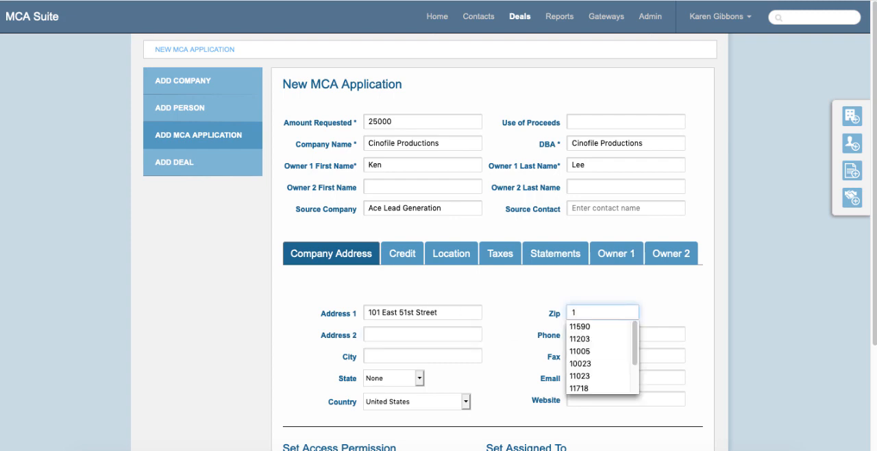
text(0023)
click(576, 351)
- Fill in the company's phone number and fax number in its address details
click(578, 334)
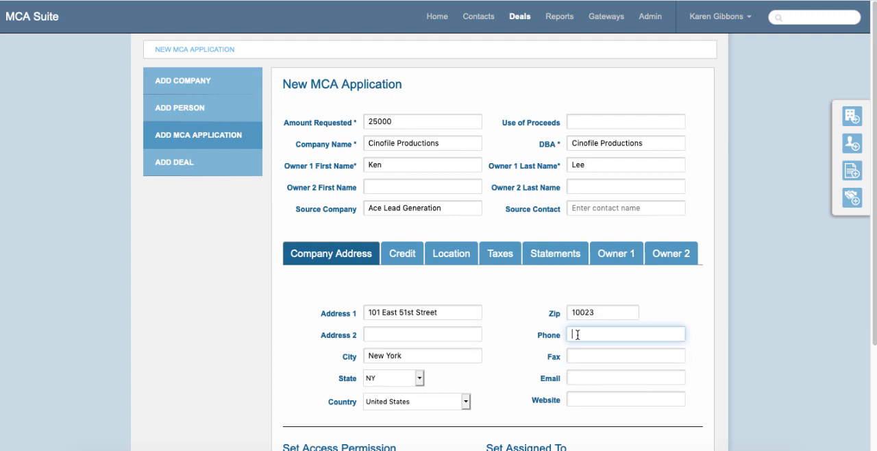
text(212-555)
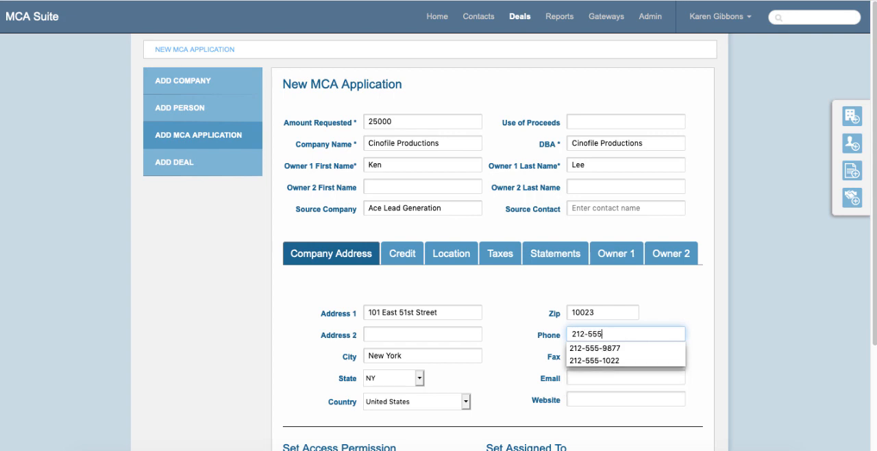
text(-1900)
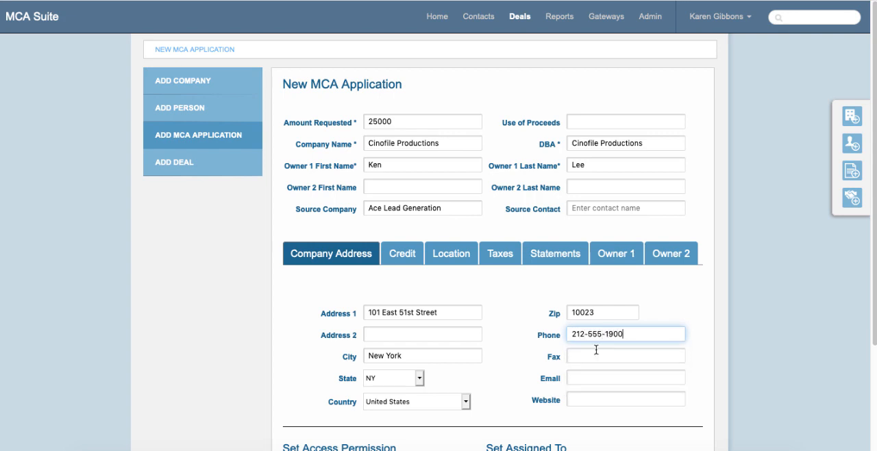
click(597, 354)
text(212-55)
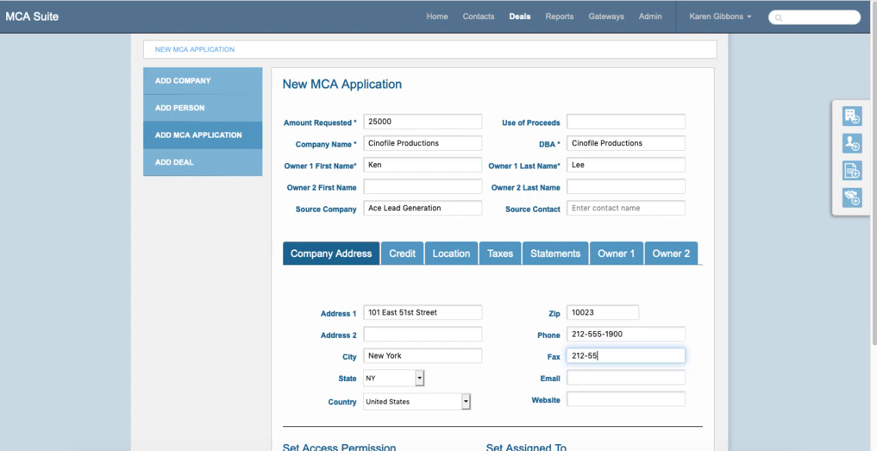
text(5-3000)
- Fill in the company's EIN in the credit details and set its entity type to Corporation
click(404, 255)
click(389, 304)
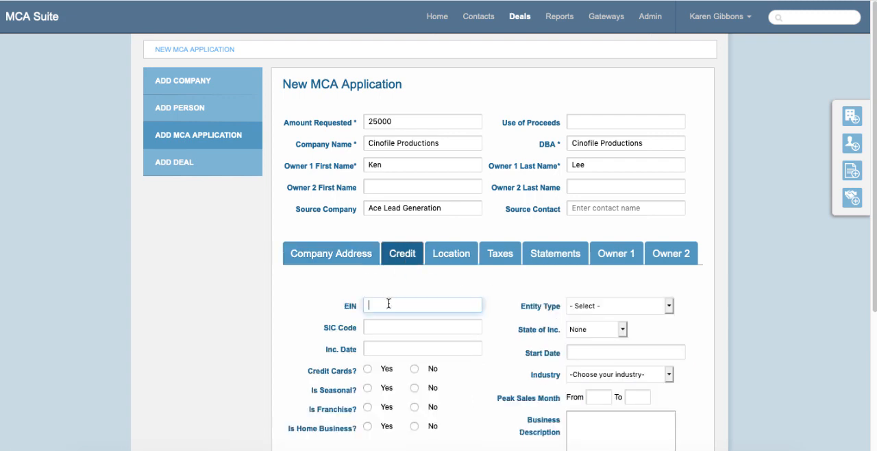
text(99-876896876)
click(622, 305)
click(595, 314)
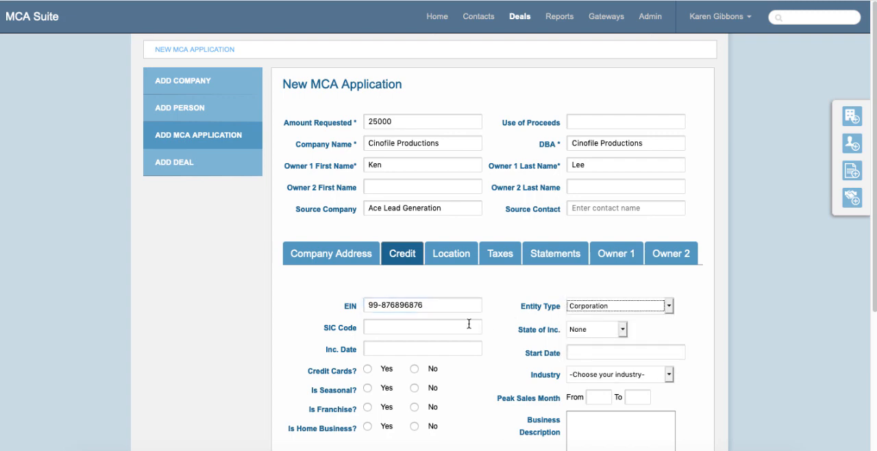
- Set the company's incorporation date to 9/9/2010 in the credit details
click(422, 351)
text(9/)
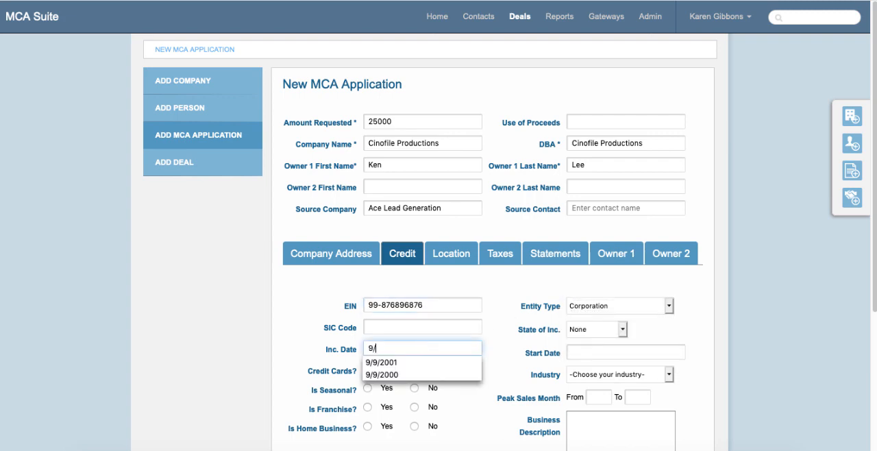
text(9/2010)
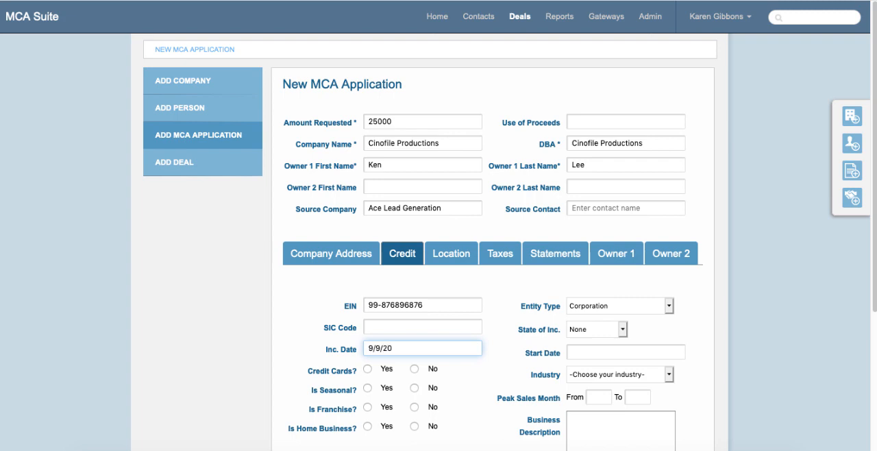
- Set Owner 1's title to President and the percentage of ownership to 100
click(603, 254)
click(376, 314)
text(President)
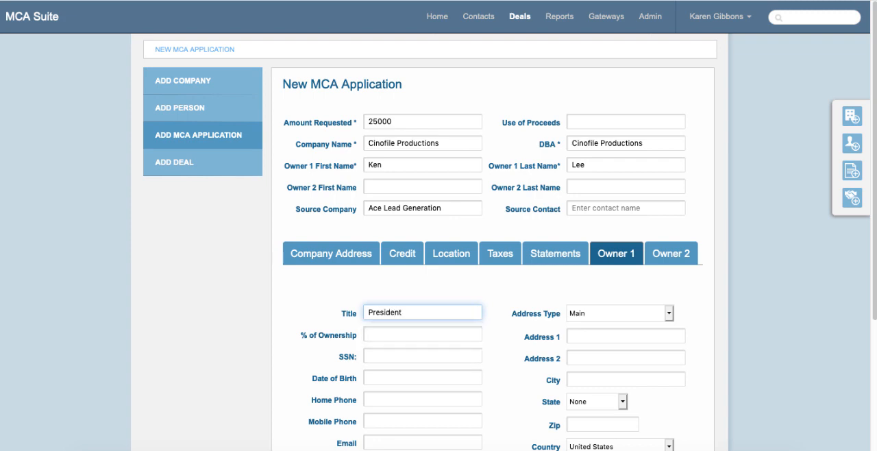
key(Tab)
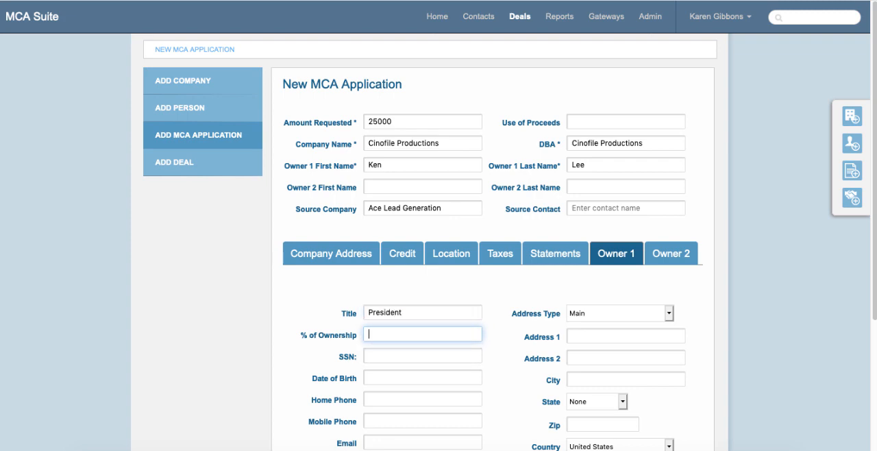
text(10)
key(BackSpace)
key(BackSpace)
text(100)
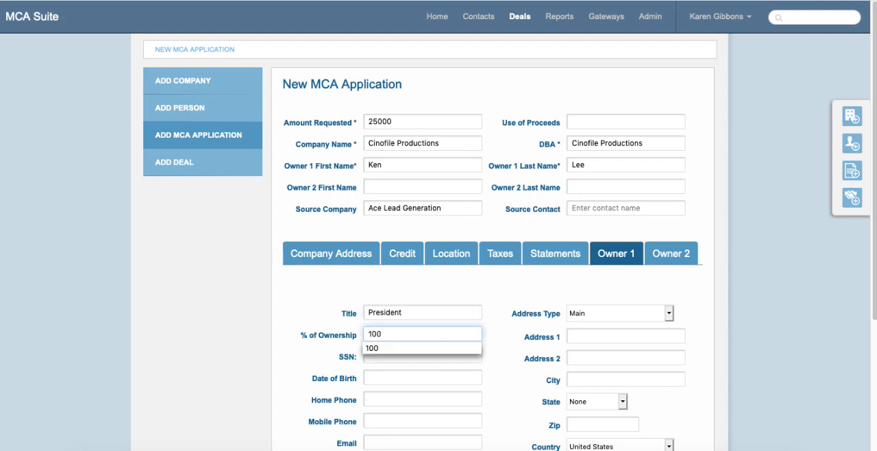
- Fill in Owner 1's social security number
click(379, 361)
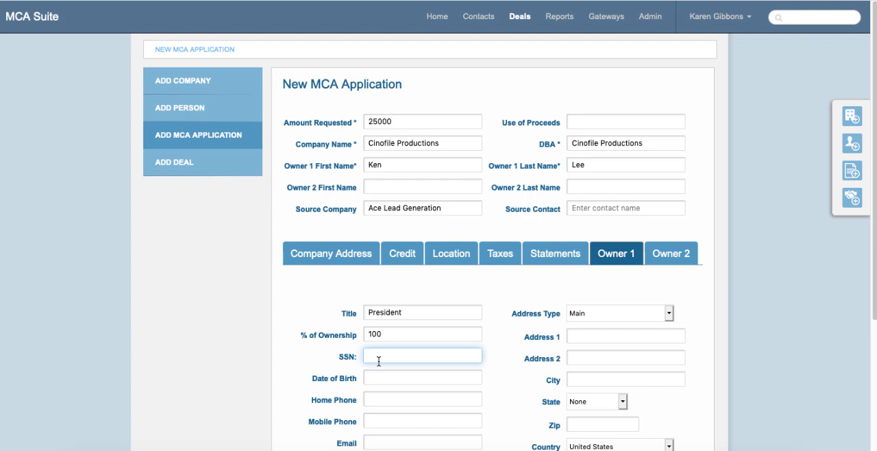
text(111-11-1111)
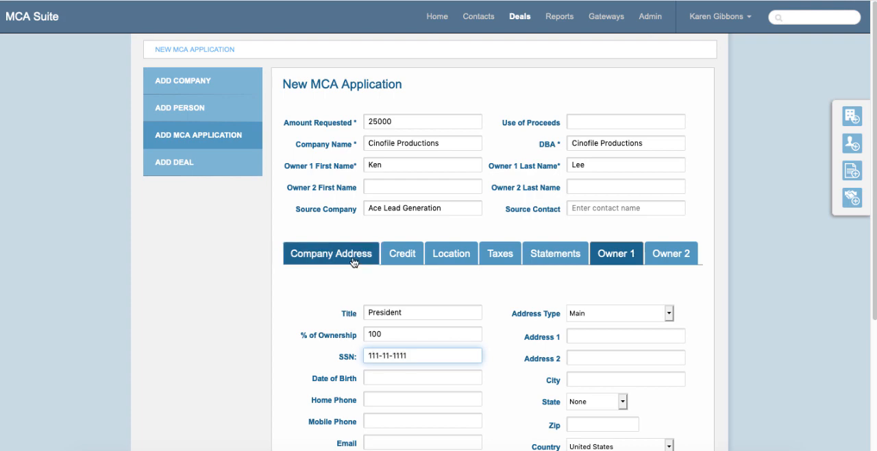
- Restrict the application's access permission to the current user instead of Everyone, and add a selection for one more permitted user
click(354, 262)
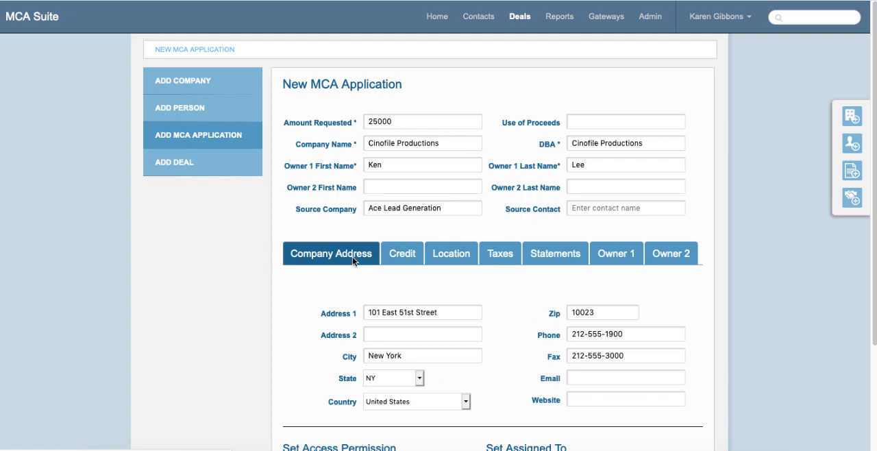
scroll(381, 277, down, 3)
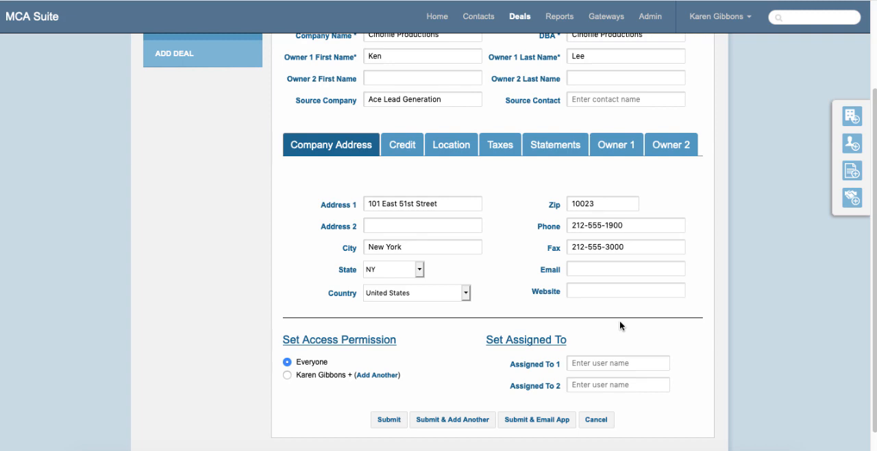
click(287, 376)
click(368, 375)
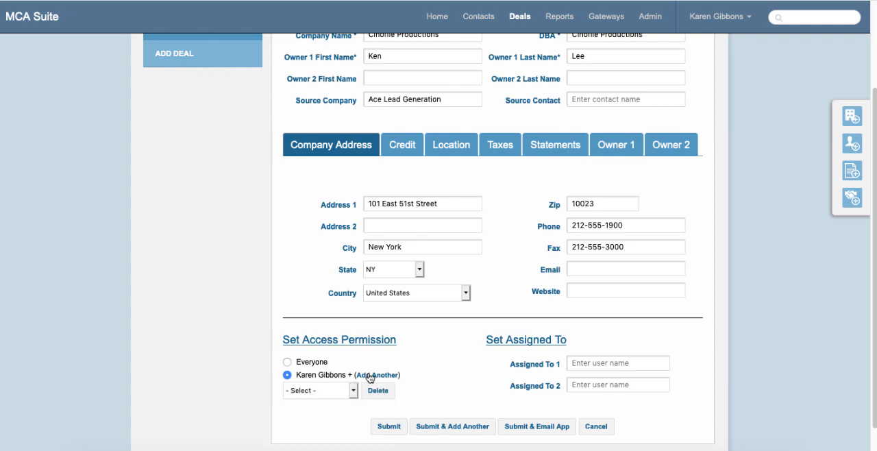
click(330, 392)
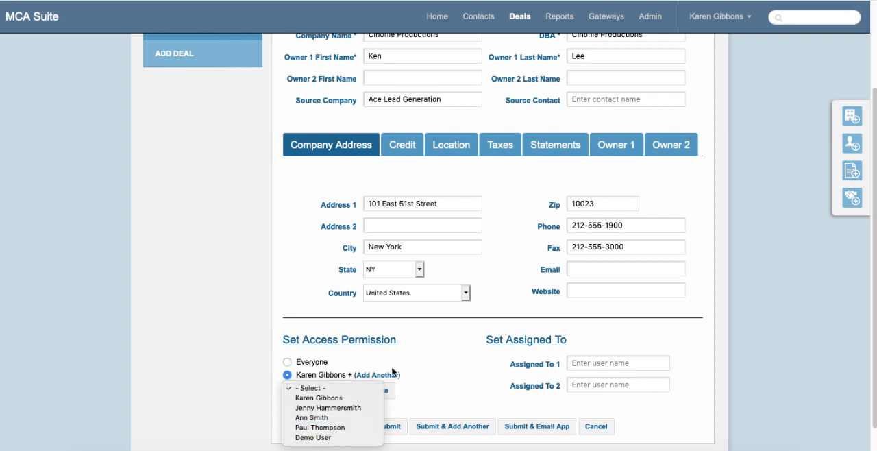
click(286, 365)
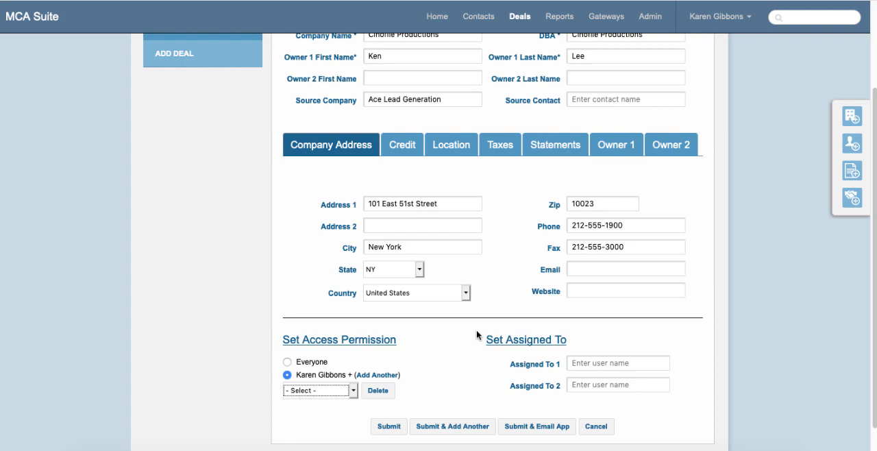
- Assign the application to two existing users, one as Assigned To 1 and the other as Assigned To 2
click(607, 363)
text(paul)
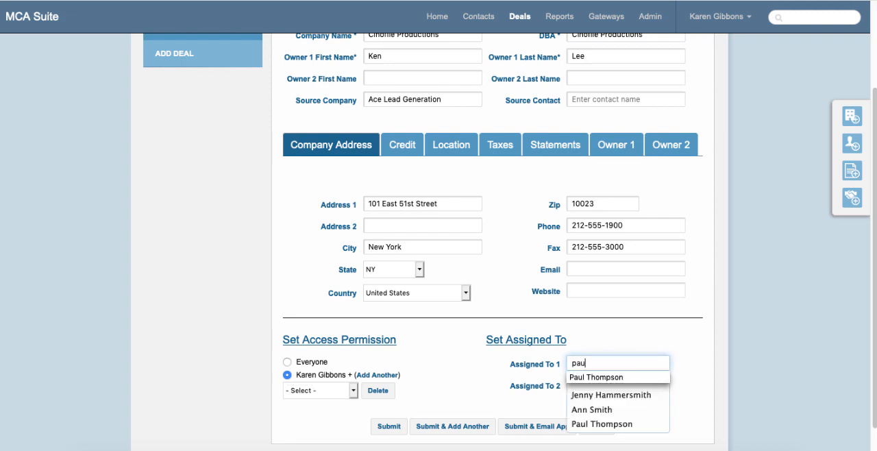
click(602, 378)
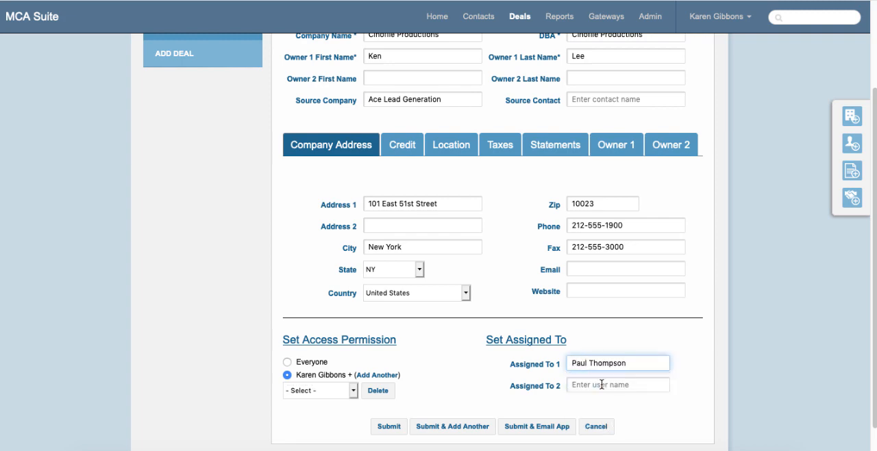
click(600, 385)
text(jen)
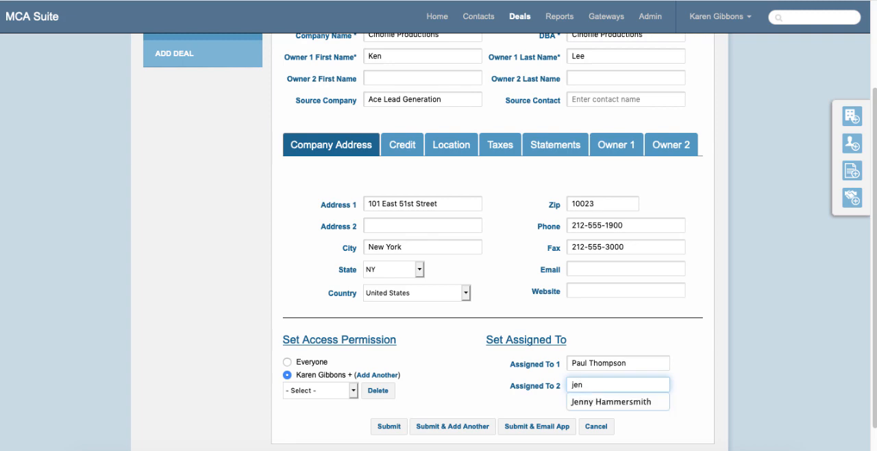
click(602, 401)
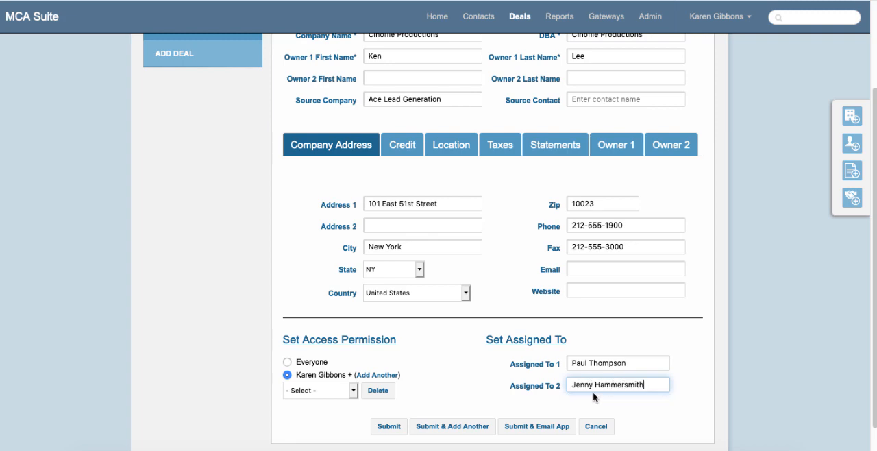
- Grant access permission to both assigned users and submit the MCA application
click(338, 390)
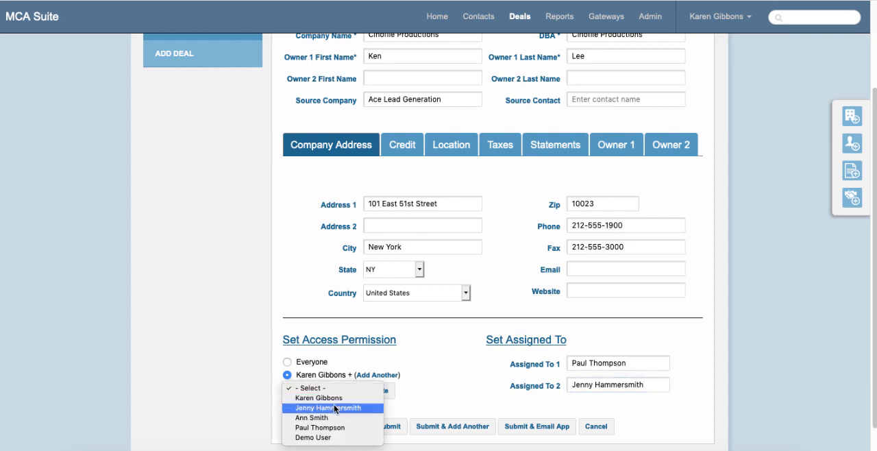
click(334, 409)
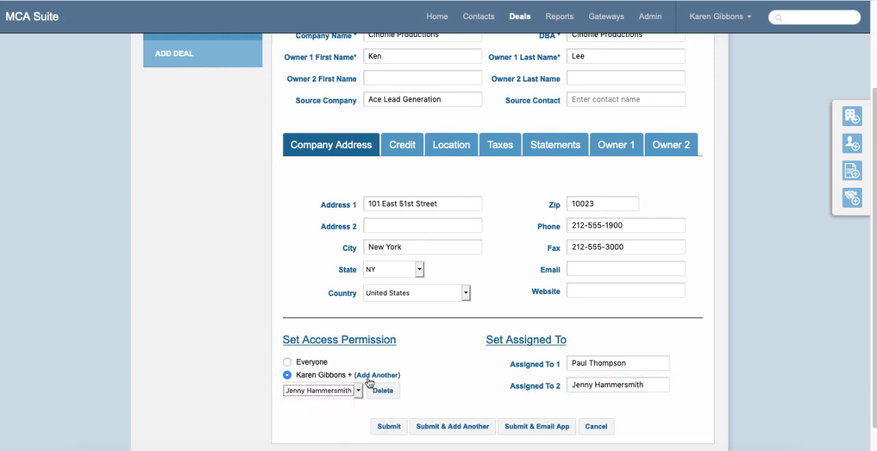
click(360, 378)
click(326, 414)
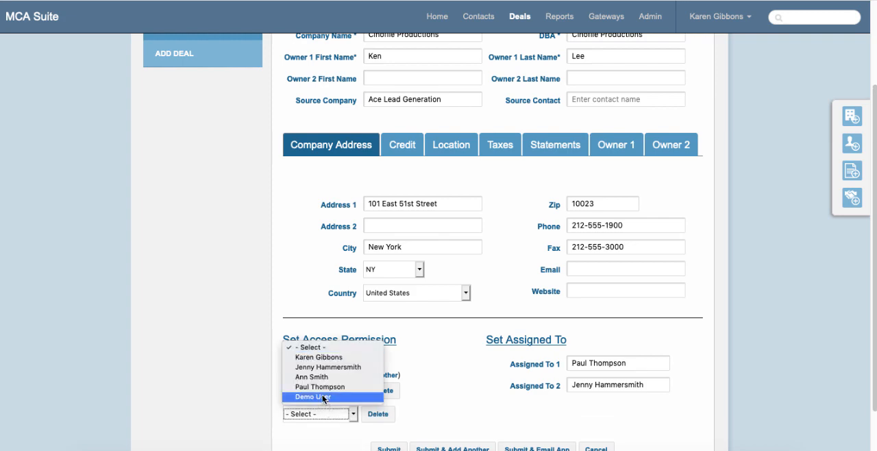
click(320, 387)
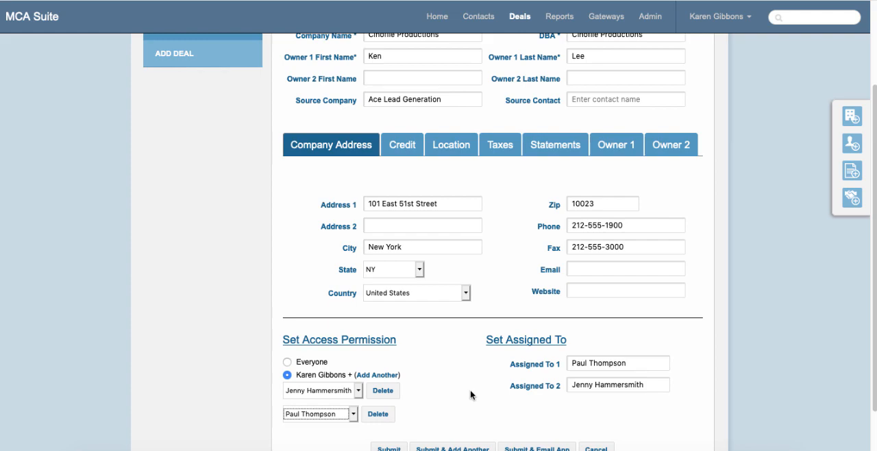
scroll(470, 389, down, 2)
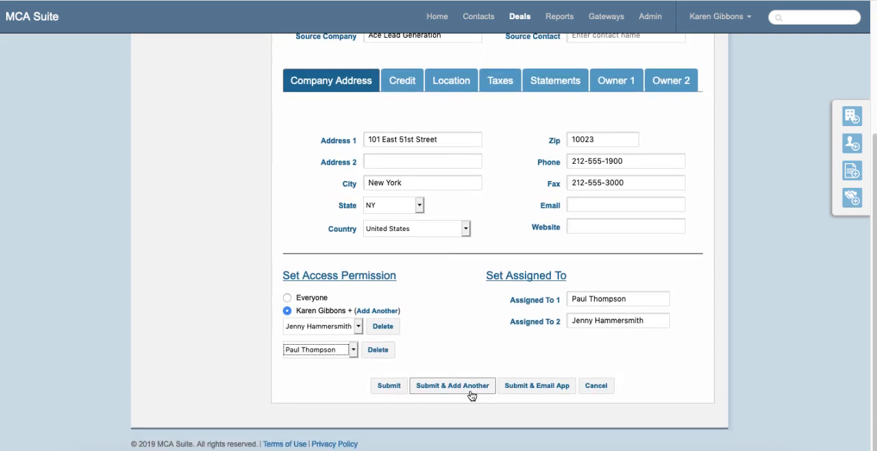
click(400, 390)
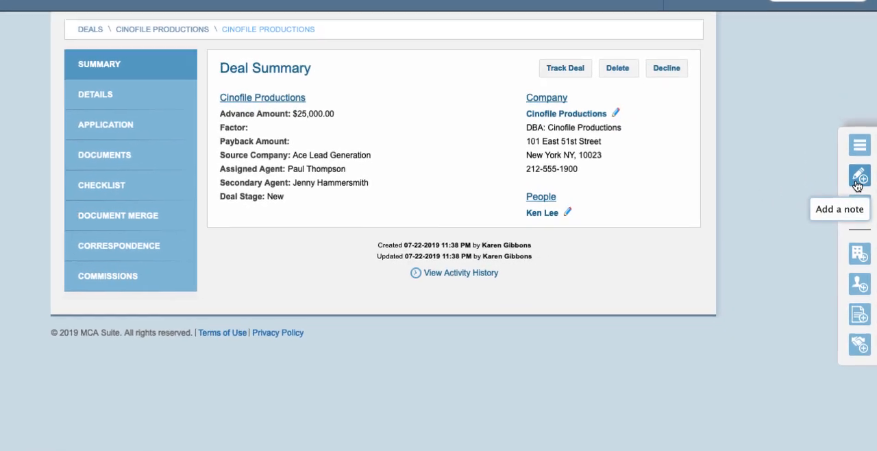
- Save a note on the Cinofile Productions deal with status Application Sent, emailed to both assigned agents
click(857, 180)
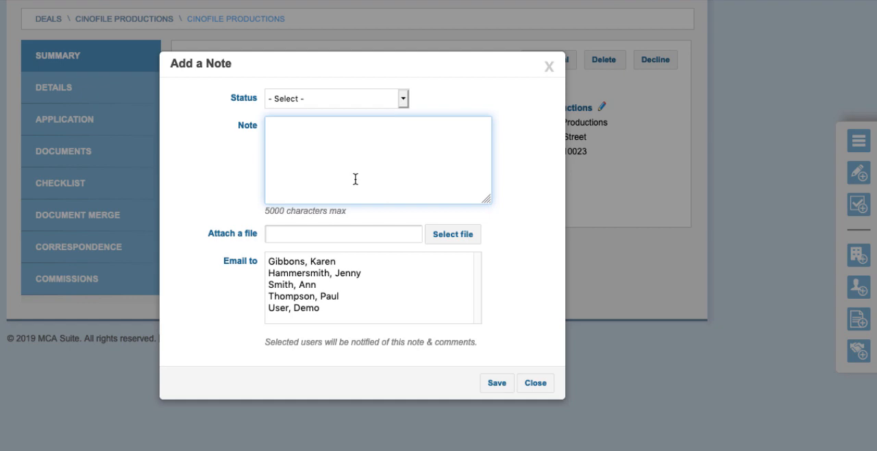
click(351, 99)
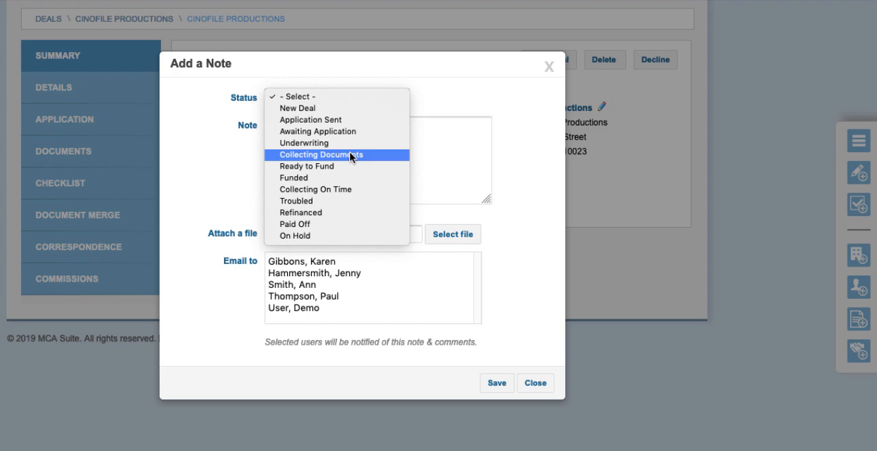
click(330, 119)
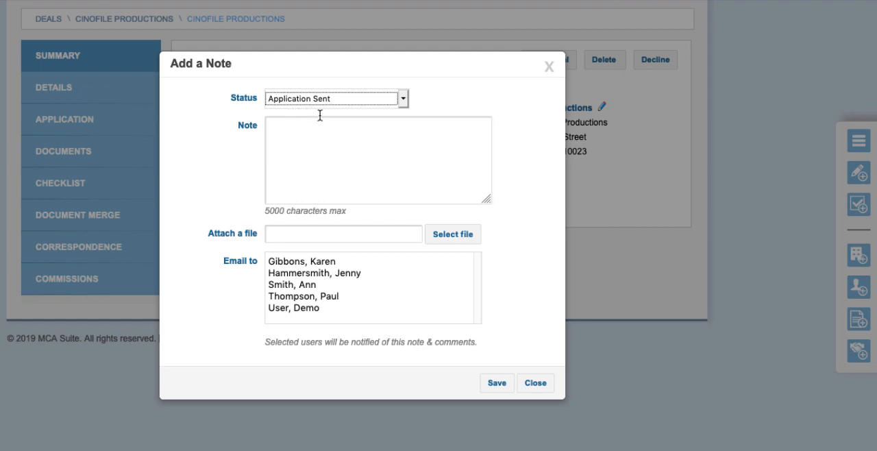
click(290, 294)
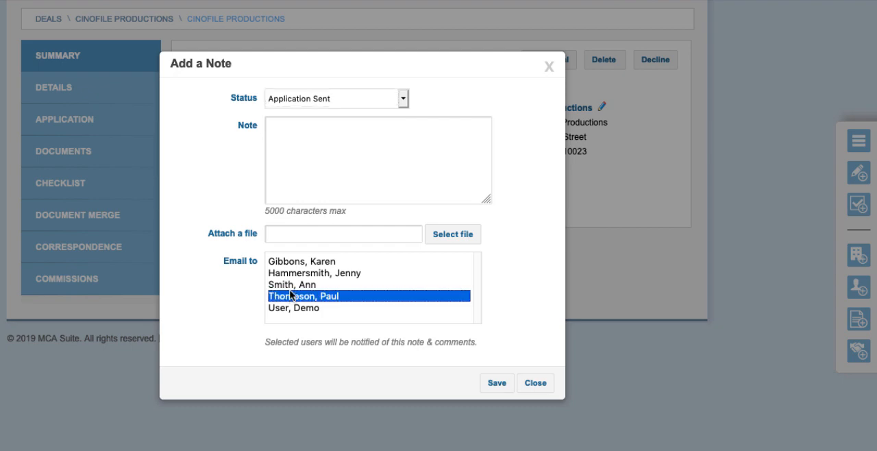
super+click(287, 271)
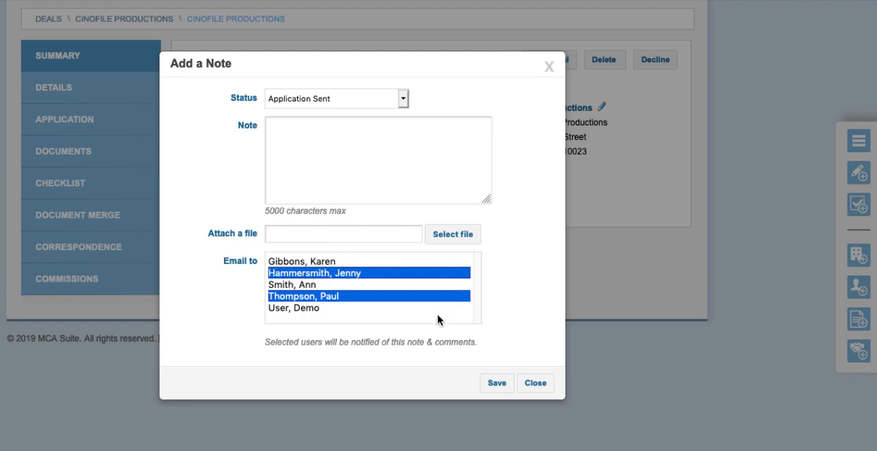
click(496, 382)
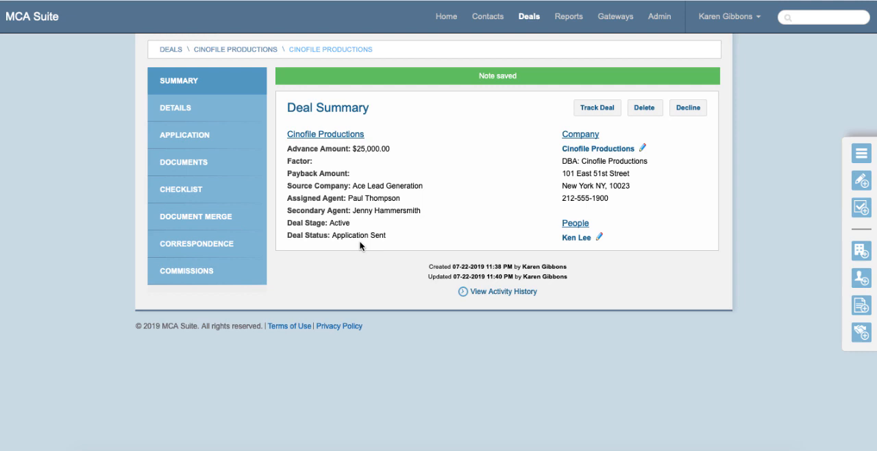
- Filter the list of all deals to those with the status Application Sent
click(530, 20)
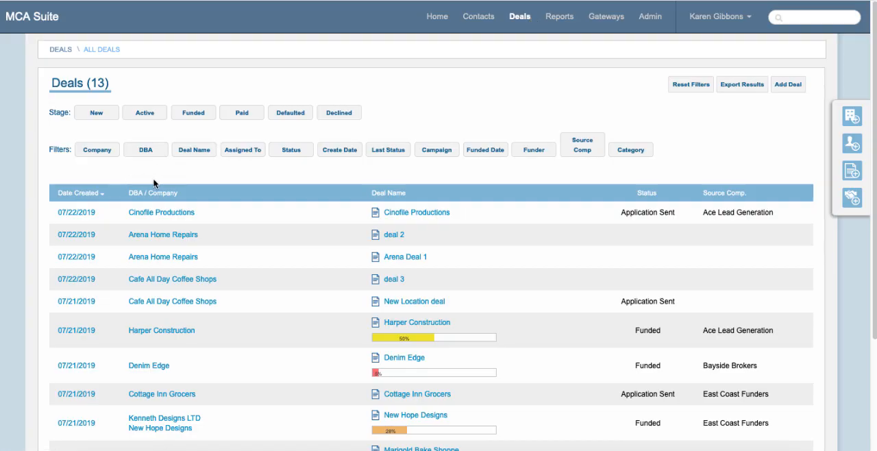
click(294, 153)
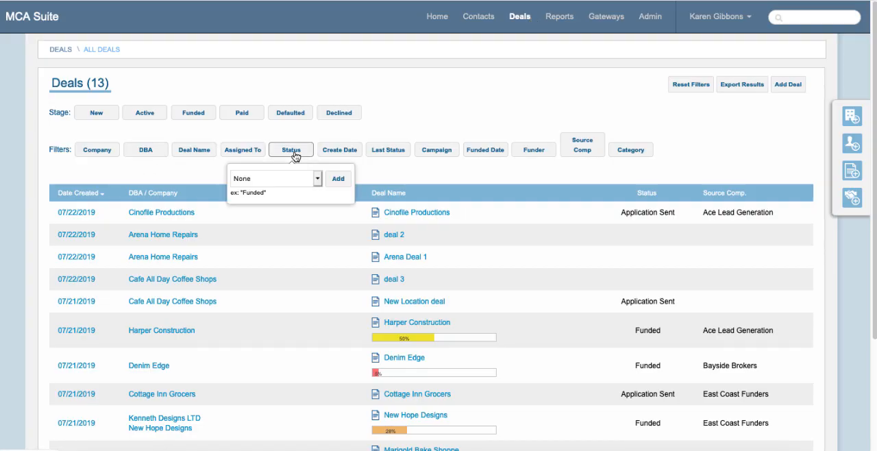
click(279, 177)
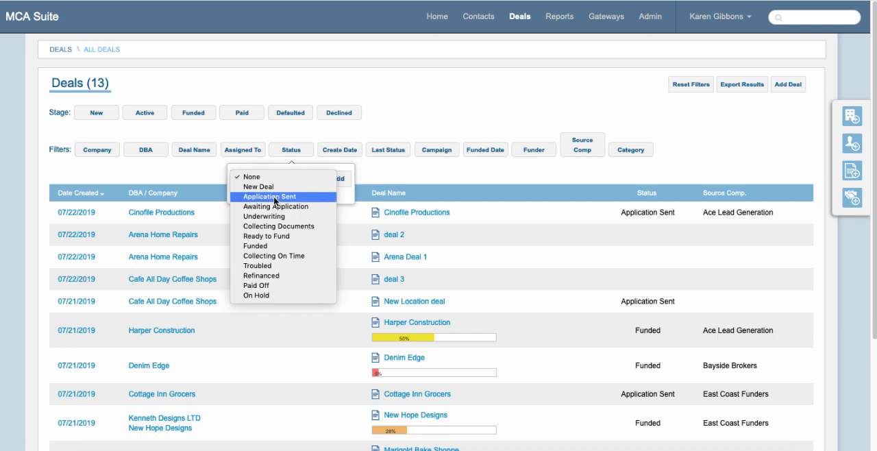
click(274, 196)
click(339, 180)
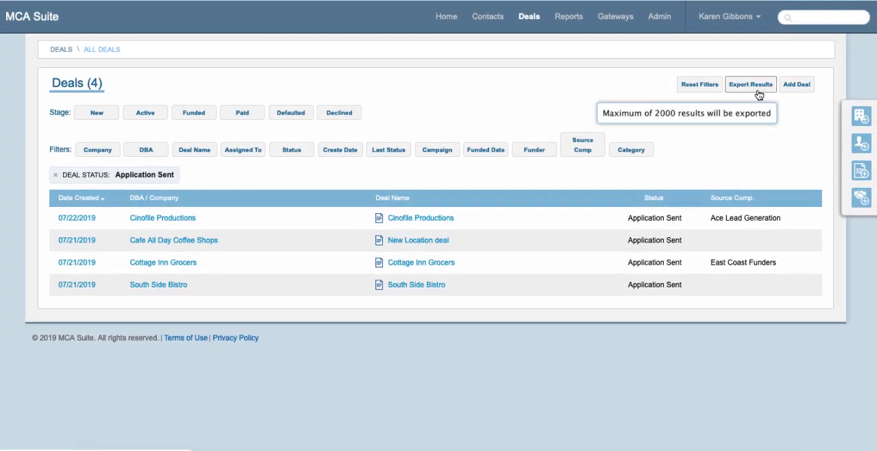
- Upload Deal Import_EXPANDED FILE TEST.csv, Demo MCA Application.pdf and MCASuiteNetwork guide.pdf as Owner Credit attachments of the Cinofile Productions deal
click(438, 219)
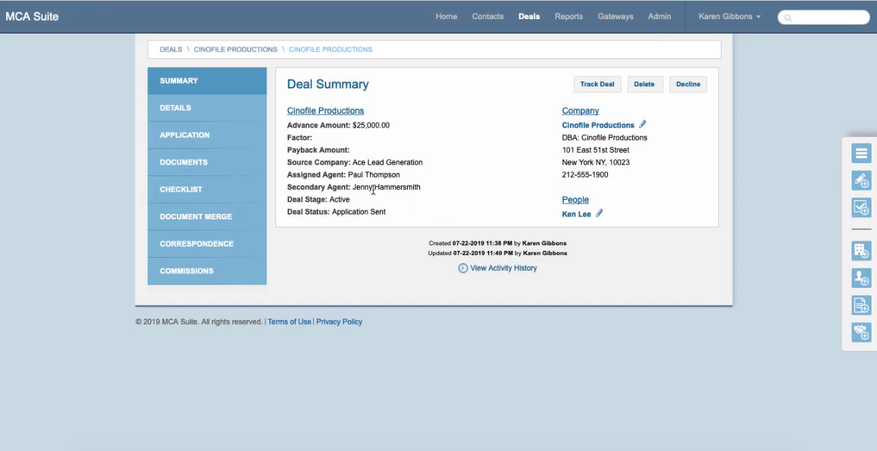
click(236, 170)
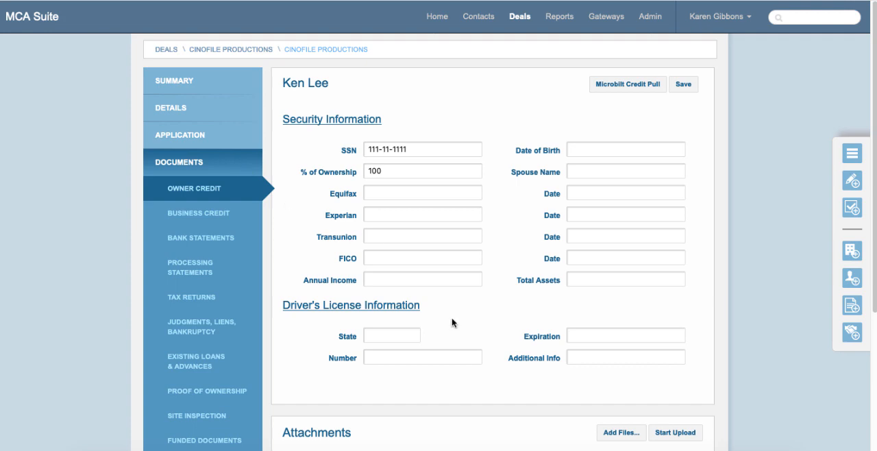
scroll(454, 320, down, 4)
click(607, 295)
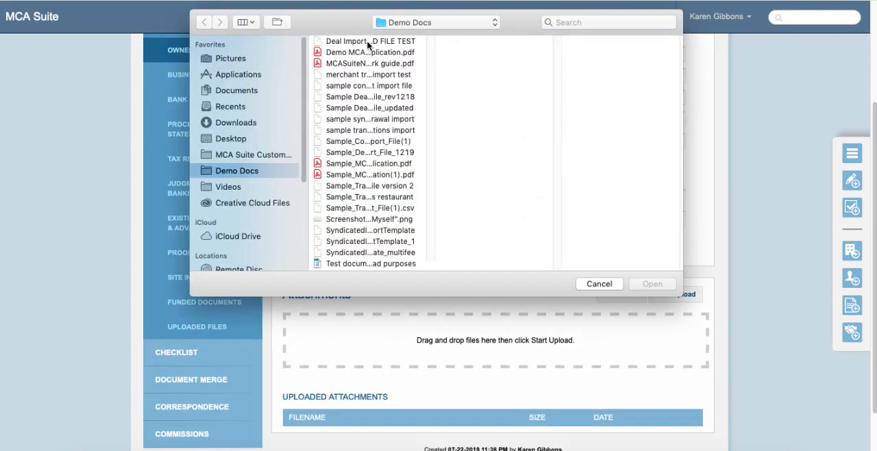
click(370, 41)
shift+click(370, 52)
shift+click(369, 63)
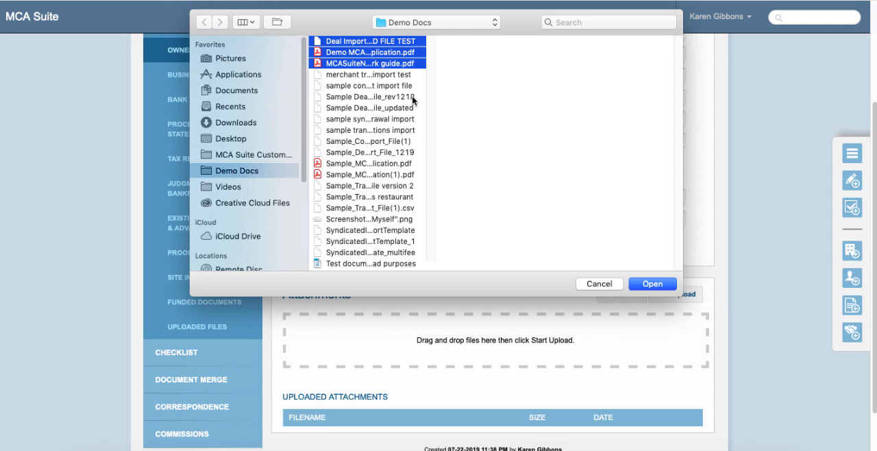
click(652, 284)
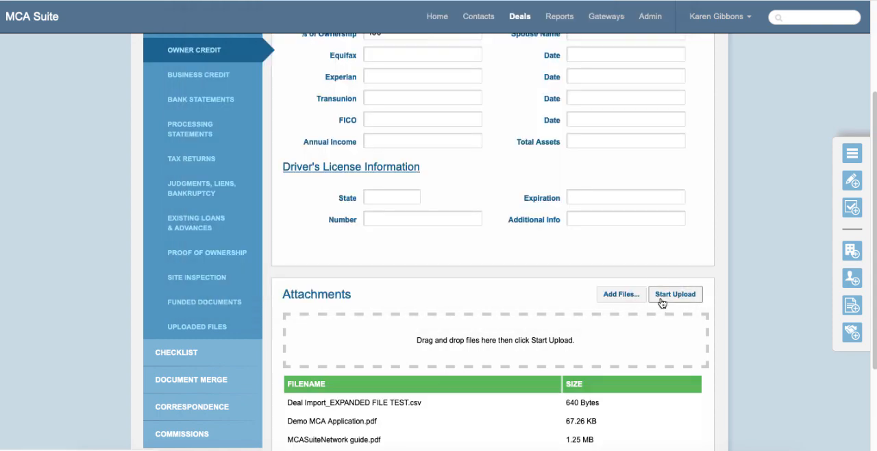
click(661, 302)
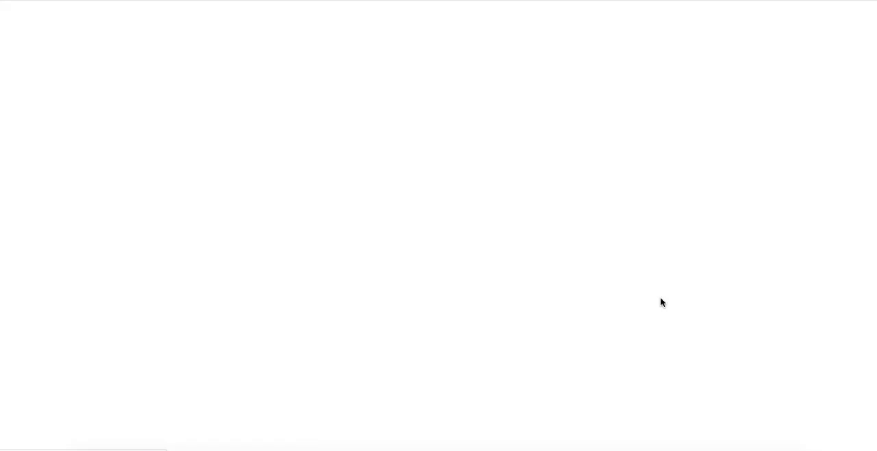
scroll(627, 308, down, 3)
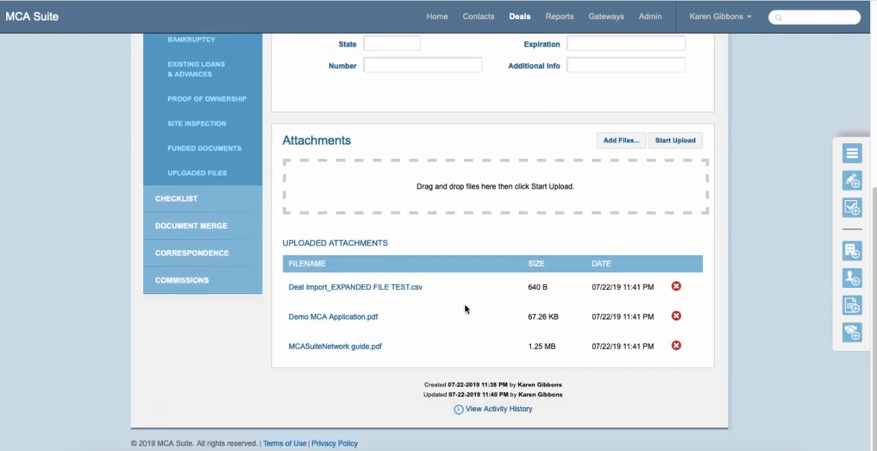
- Recategorize the deal's uploaded files Deal Import_EXPANDED FILE TEST.csv and Demo MCA Application.pdf as tax returns
click(176, 172)
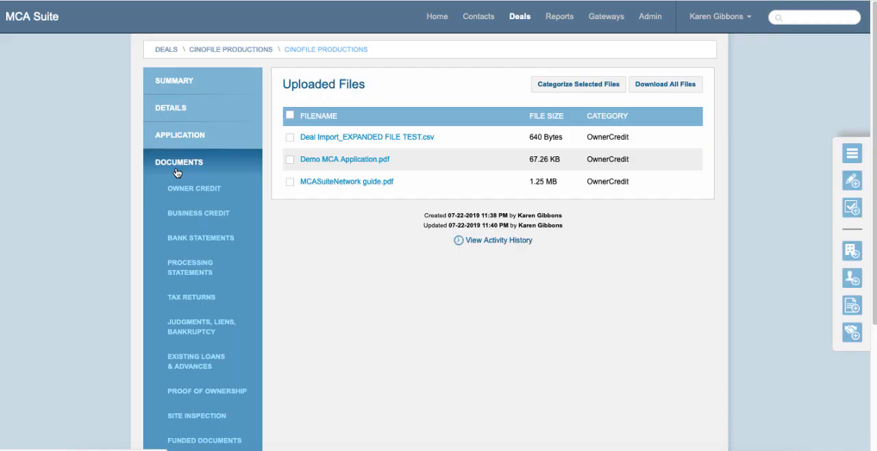
scroll(334, 158, down, 2)
scroll(333, 158, up, 1)
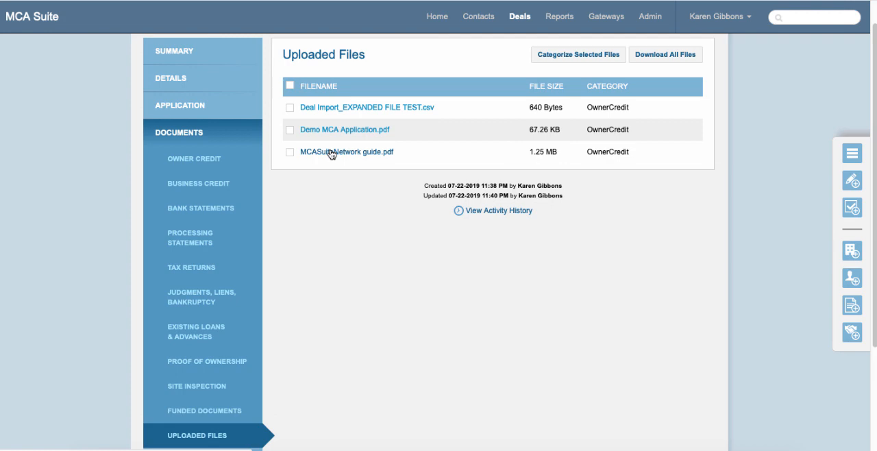
click(290, 107)
click(290, 130)
click(581, 61)
click(336, 141)
click(332, 151)
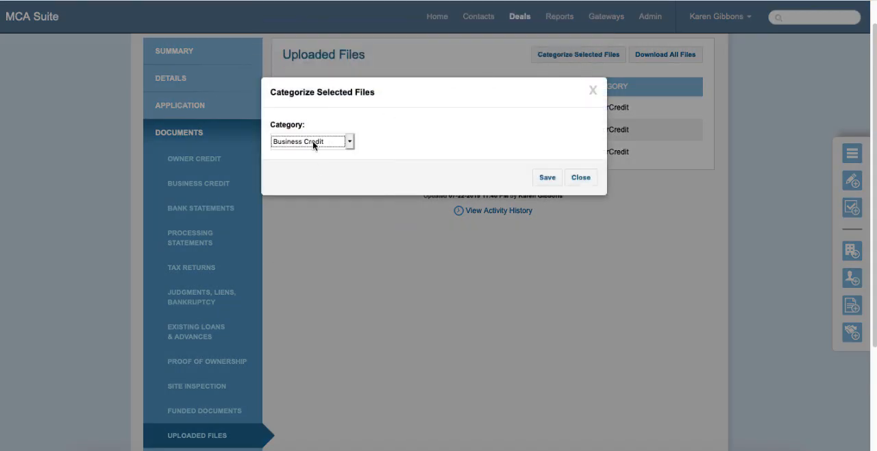
click(313, 142)
click(301, 168)
click(553, 178)
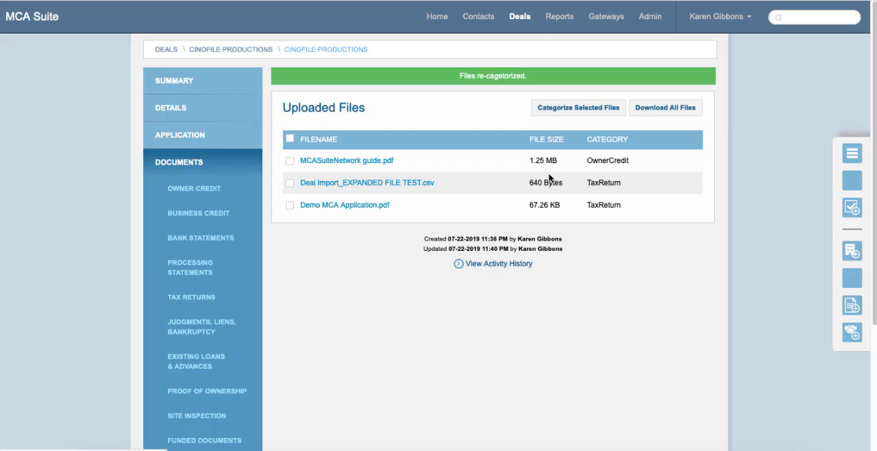
- Check the attachments in the deal's Tax Returns documents, and review the fields of its Owner Credit page
click(194, 291)
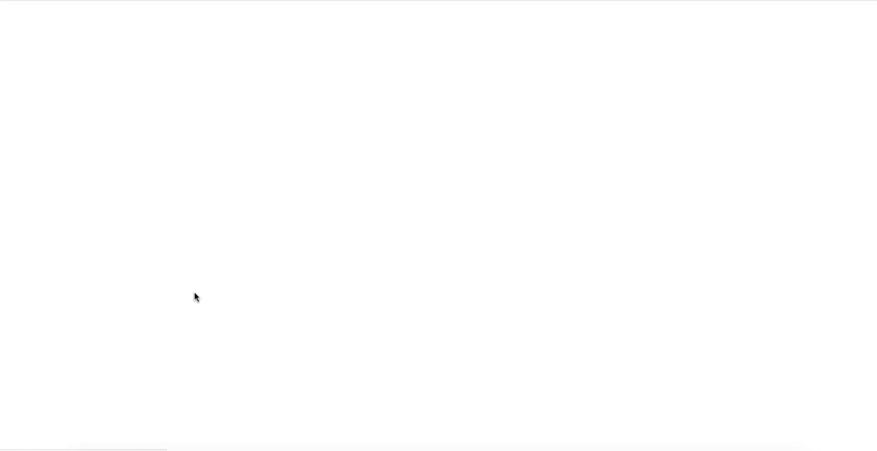
scroll(429, 256, down, 3)
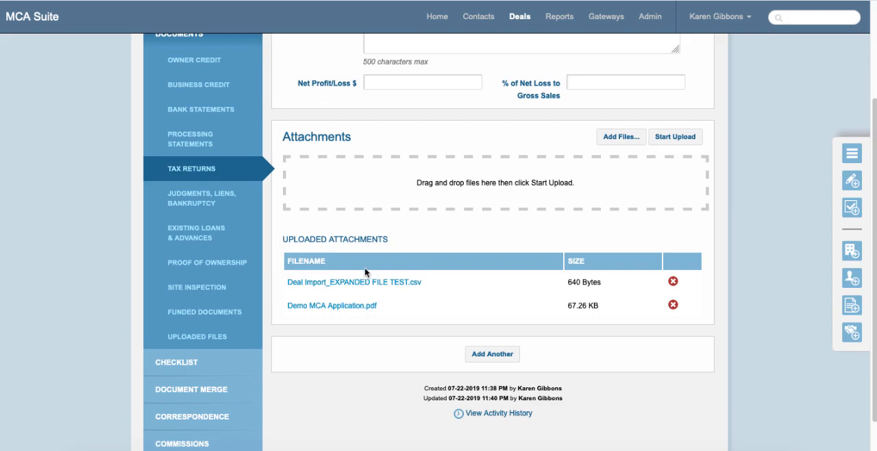
scroll(261, 183, up, 1)
click(208, 107)
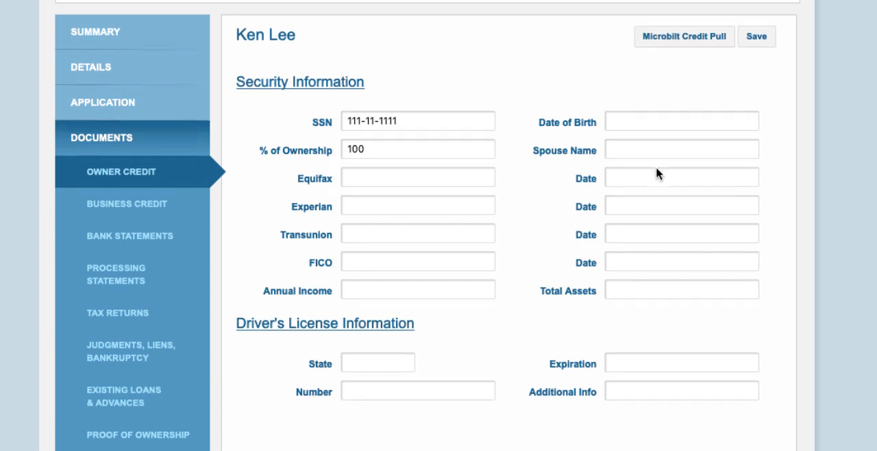
scroll(655, 168, down, 3)
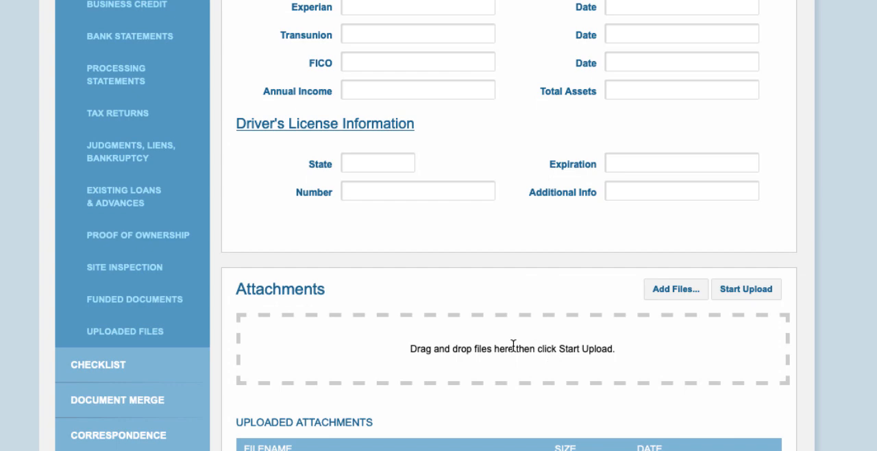
scroll(516, 346, up, 1)
scroll(515, 346, up, 1)
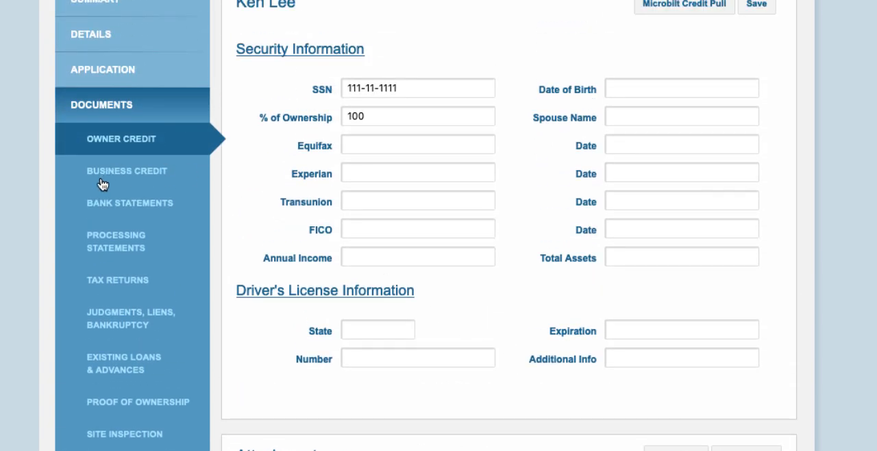
- Examine the Bank Statements page of the deal, including the account fields and the monthly details row
click(109, 204)
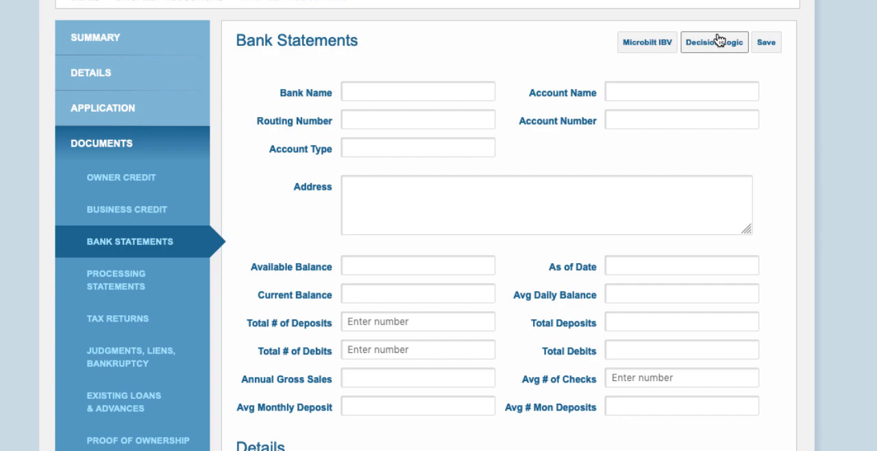
scroll(607, 123, down, 5)
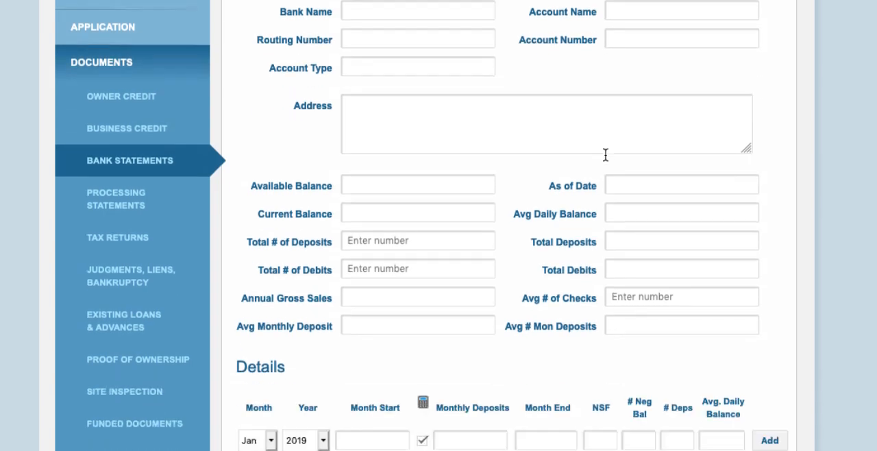
scroll(533, 219, up, 5)
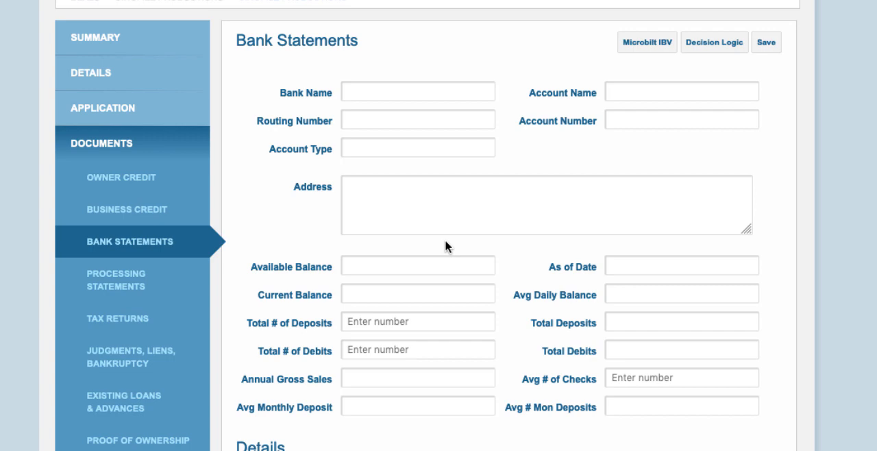
scroll(445, 241, down, 1)
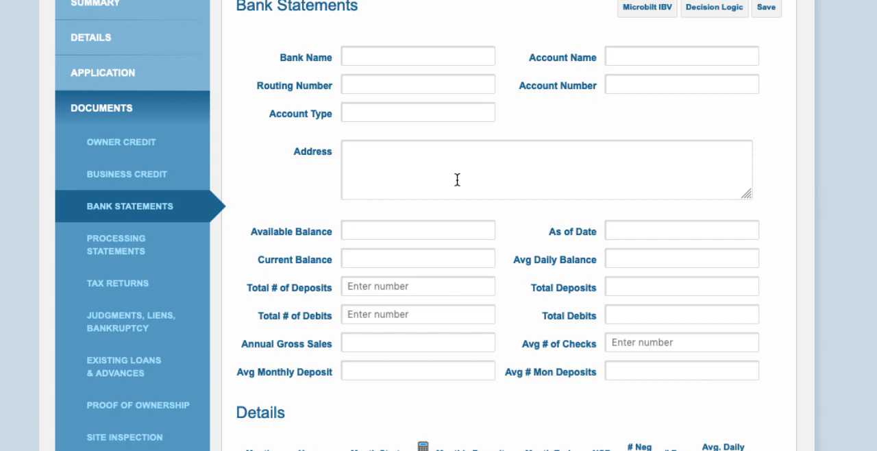
scroll(456, 181, down, 5)
scroll(374, 312, up, 6)
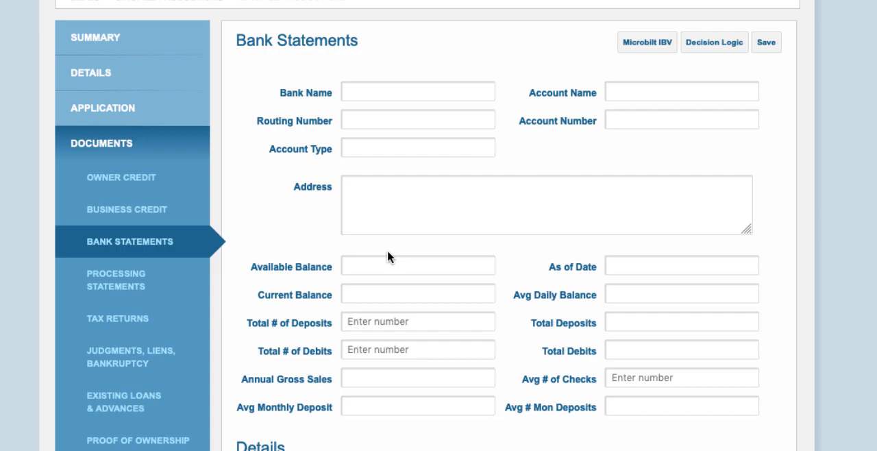
scroll(387, 255, down, 3)
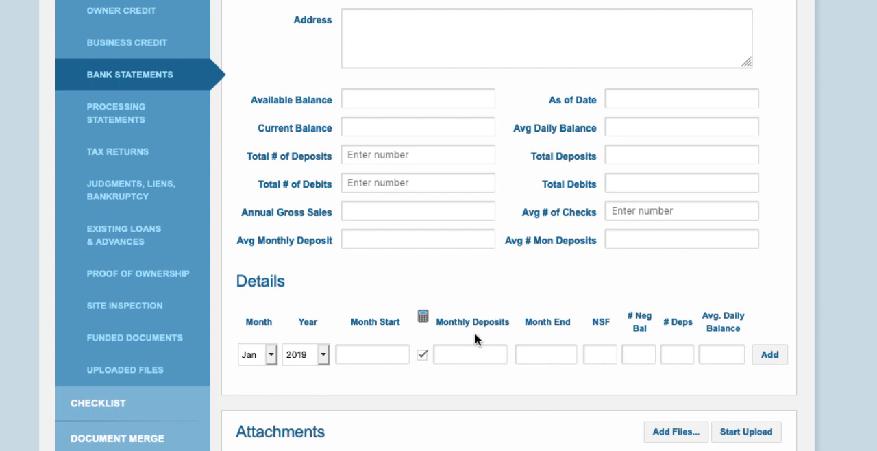
scroll(417, 326, up, 3)
scroll(417, 324, down, 3)
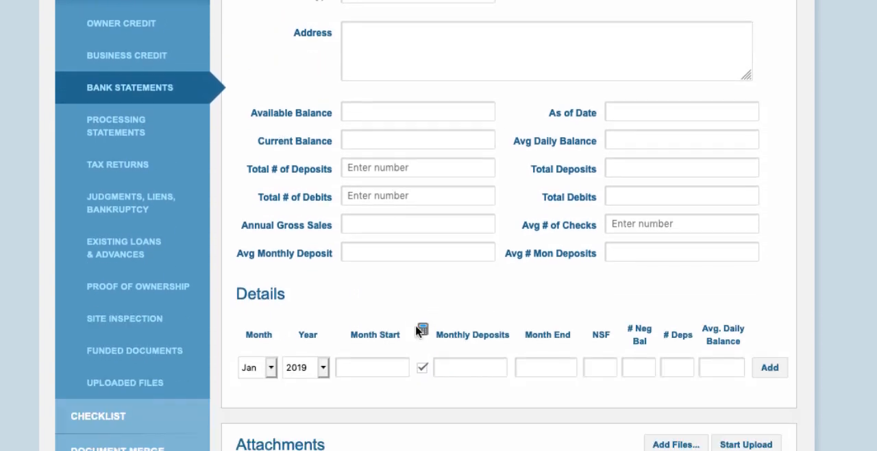
- In the deal's checklist, mark Signed Application as received and approved, and Drivers License and Processing Statements - 6 mos as received
click(74, 415)
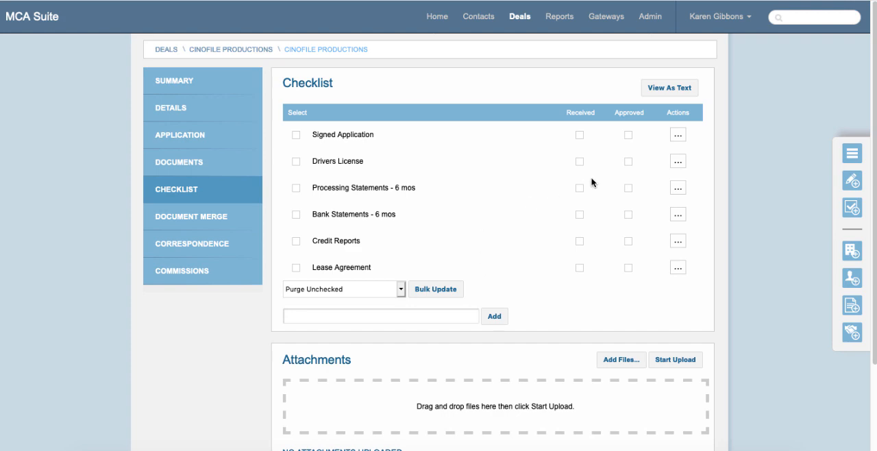
click(580, 135)
click(628, 136)
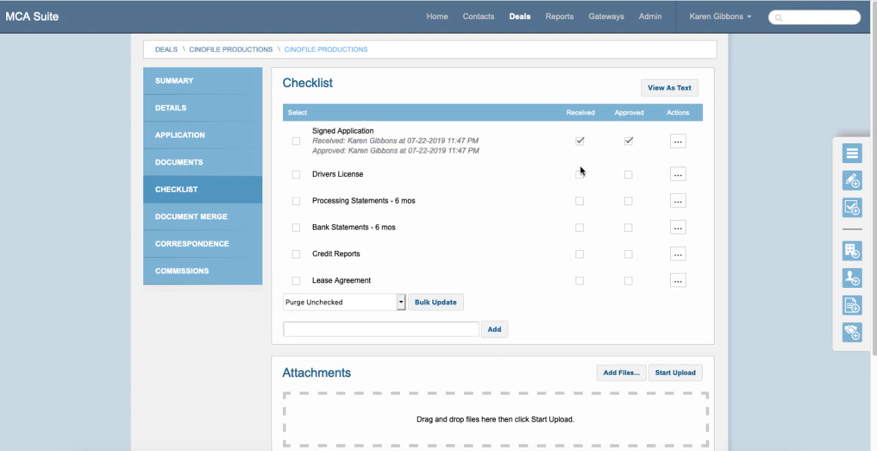
click(580, 176)
click(580, 205)
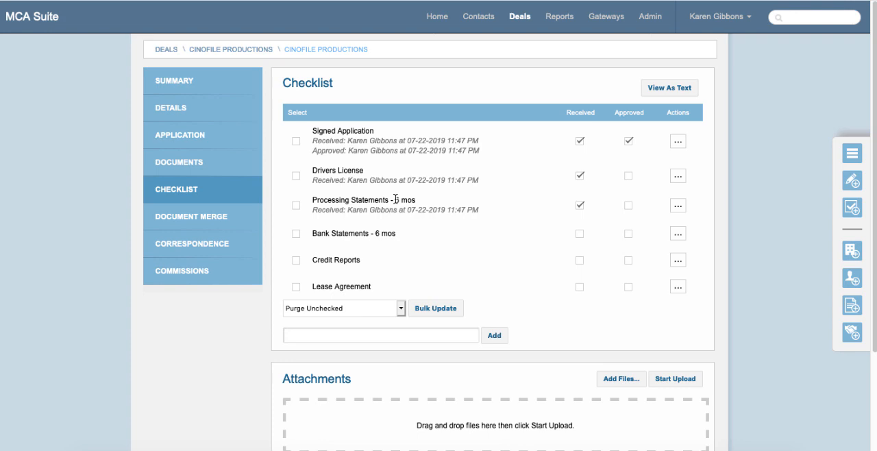
- Add a custom item named "unique item only" to the deal's checklist
click(340, 333)
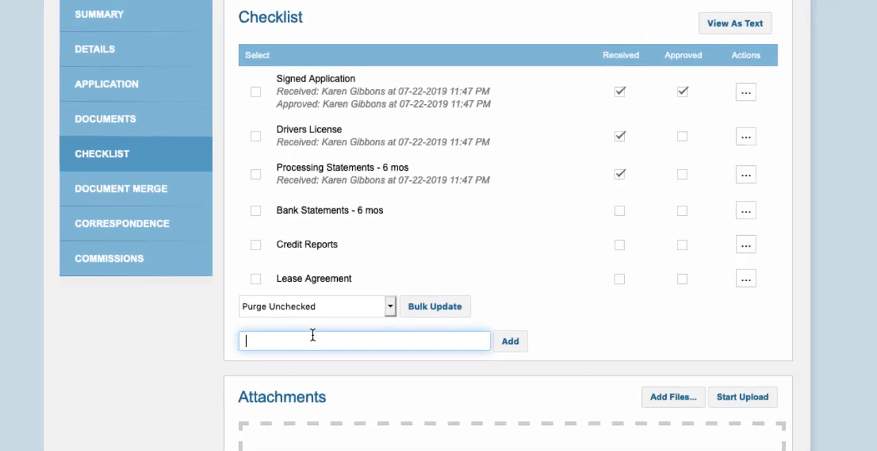
text(unique it)
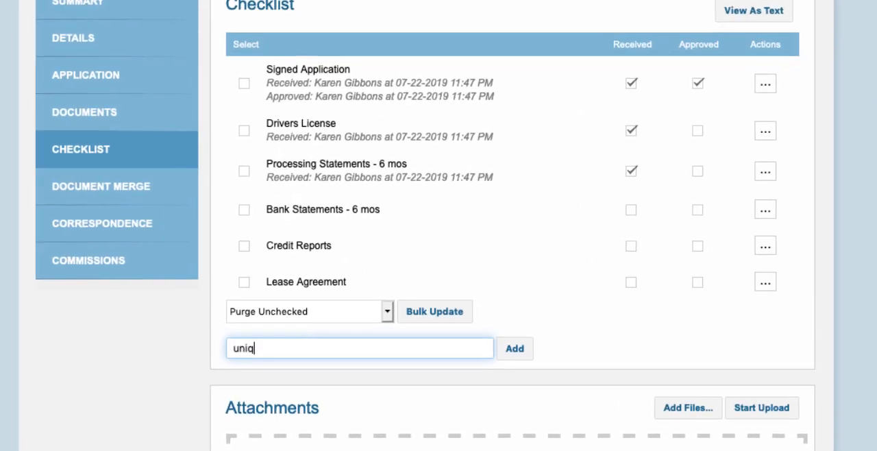
text(em only)
click(508, 348)
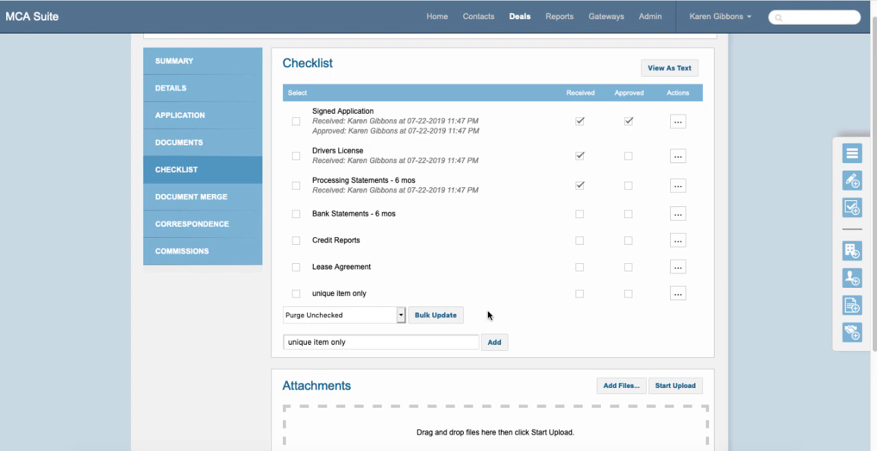
scroll(494, 314, down, 3)
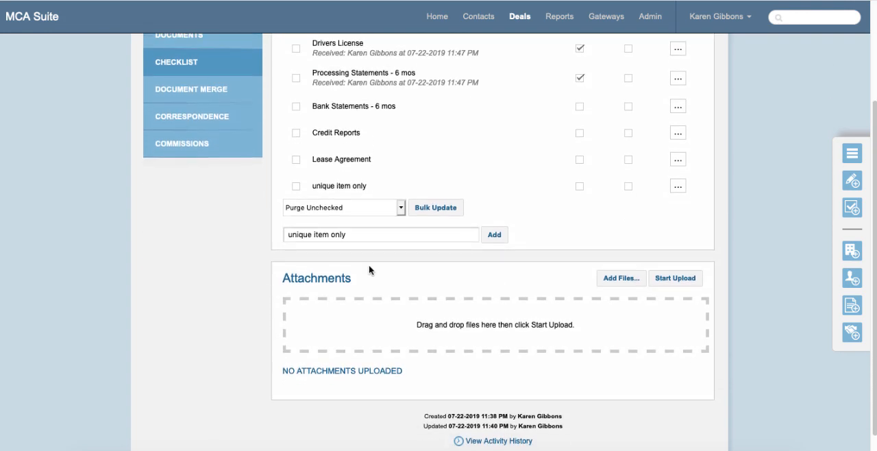
scroll(423, 316, up, 3)
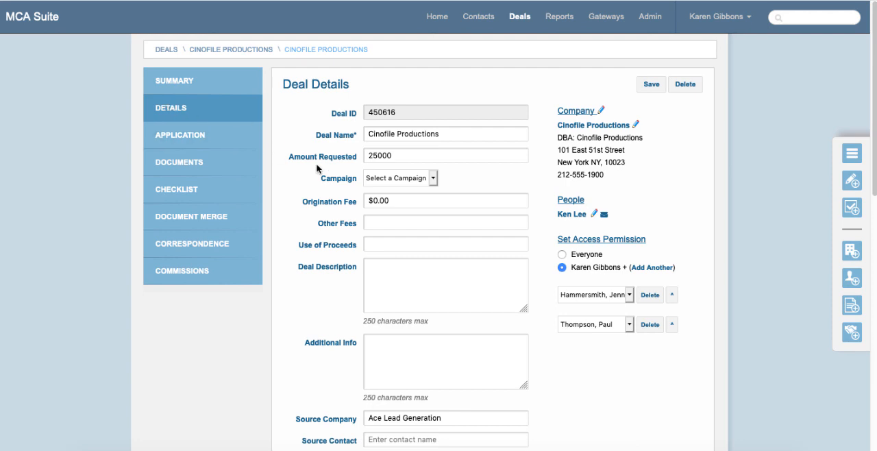
- In the deal's Contract Terms, set Factor % to 1.2 and choose MCA Suite Funding as the funder
scroll(479, 151, down, 2)
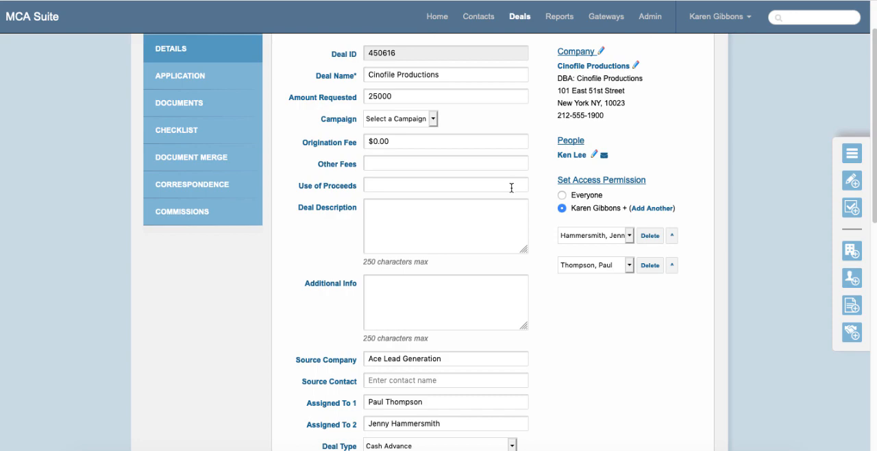
scroll(511, 187, down, 7)
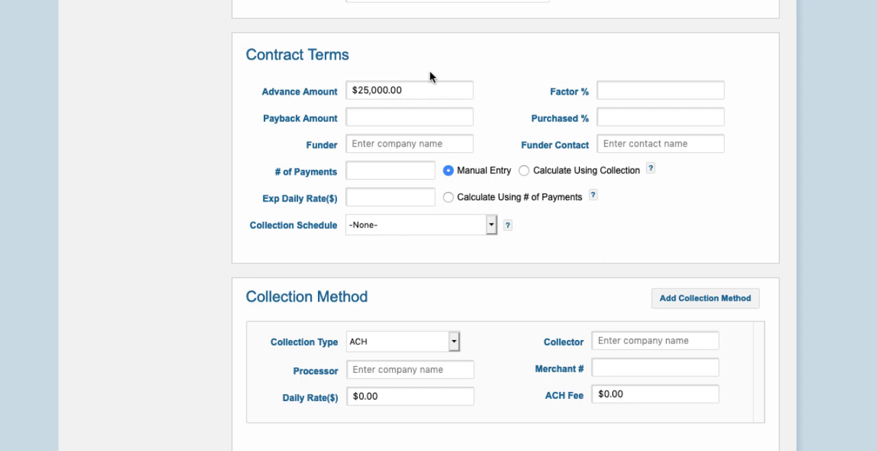
click(418, 94)
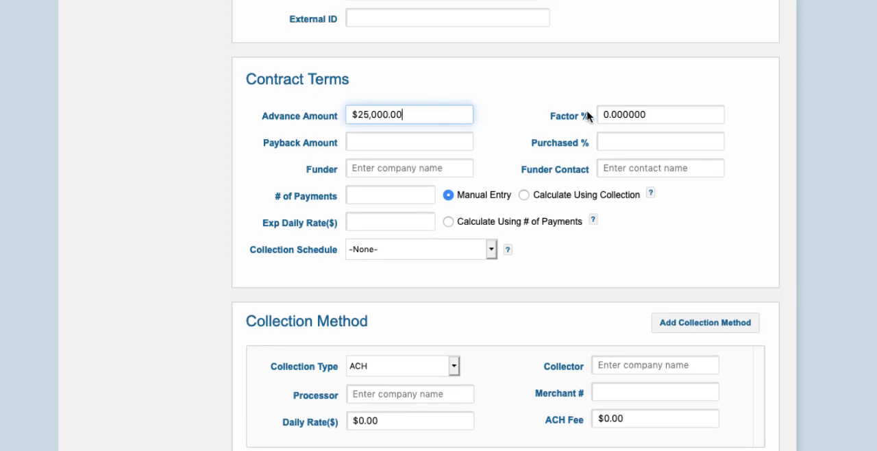
click(657, 114)
text(1.2)
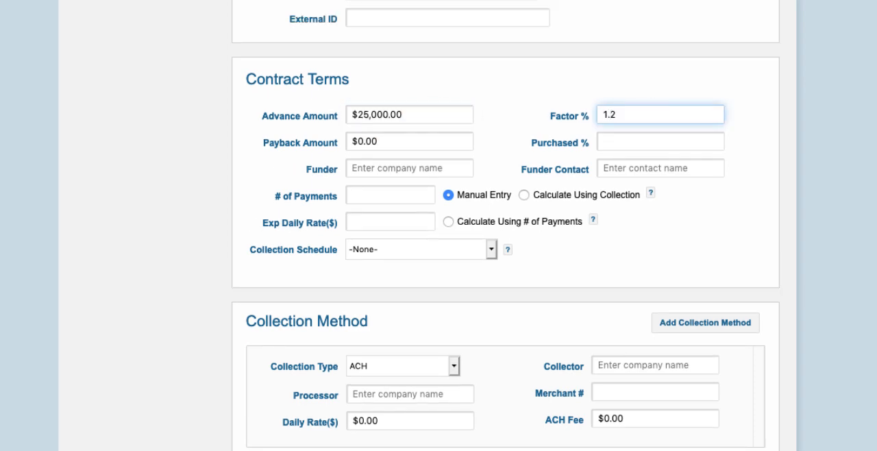
click(430, 140)
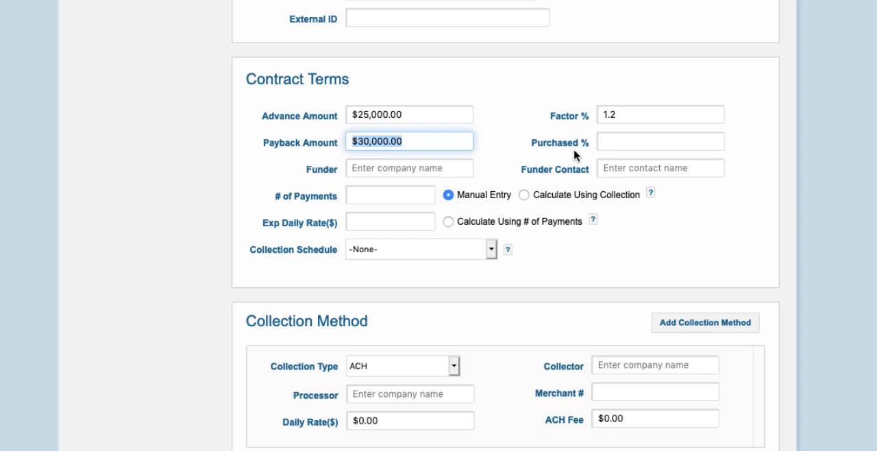
click(389, 167)
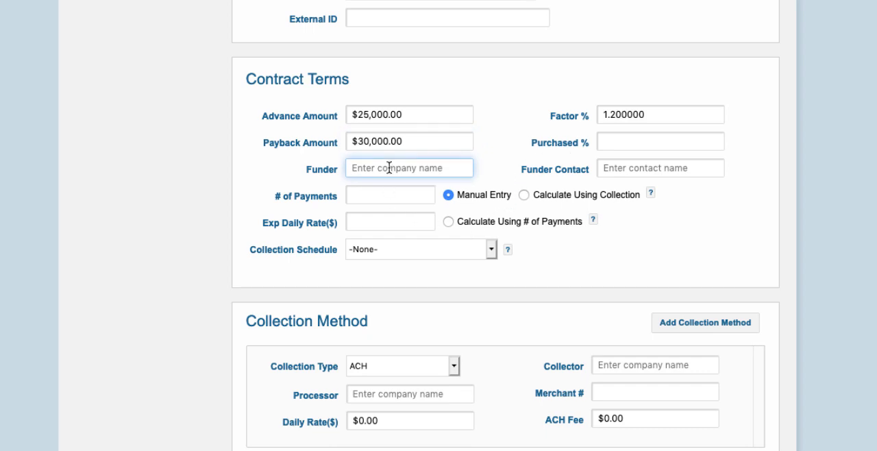
text(mca)
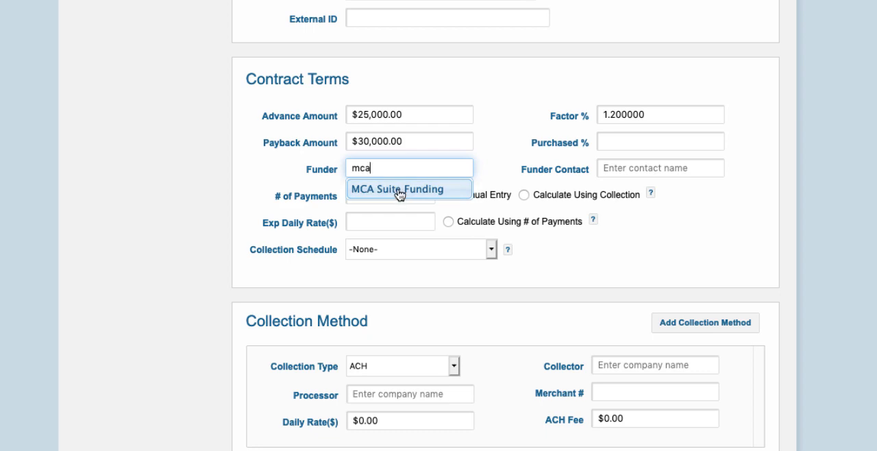
click(399, 190)
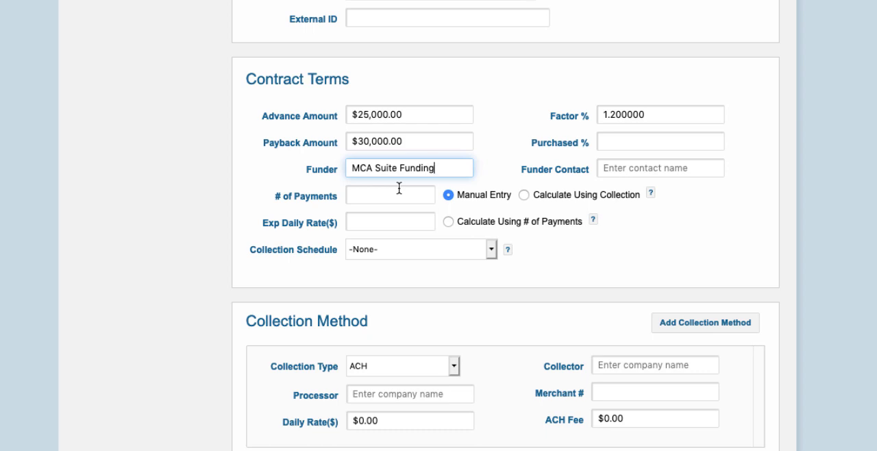
- Try 400 payments with the expected daily rate calculated from the number of payments, and clear the payment count
click(368, 196)
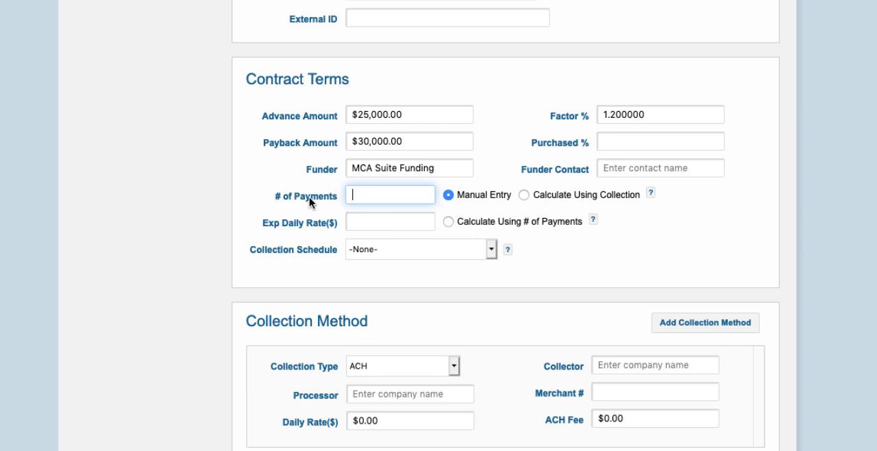
text(400)
click(449, 222)
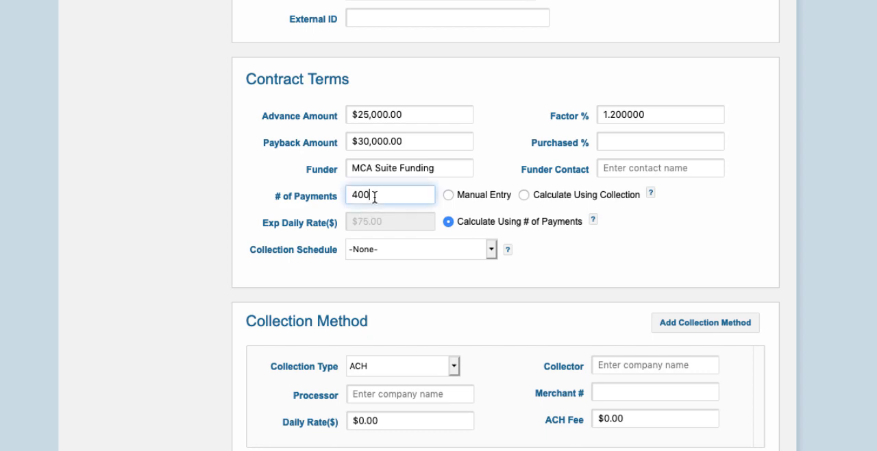
drag(428, 195, 340, 195)
key(BackSpace)
- Set the collection method's daily rate to 100, calculate the number of payments using collection, and return to manual entry
click(384, 420)
text(100)
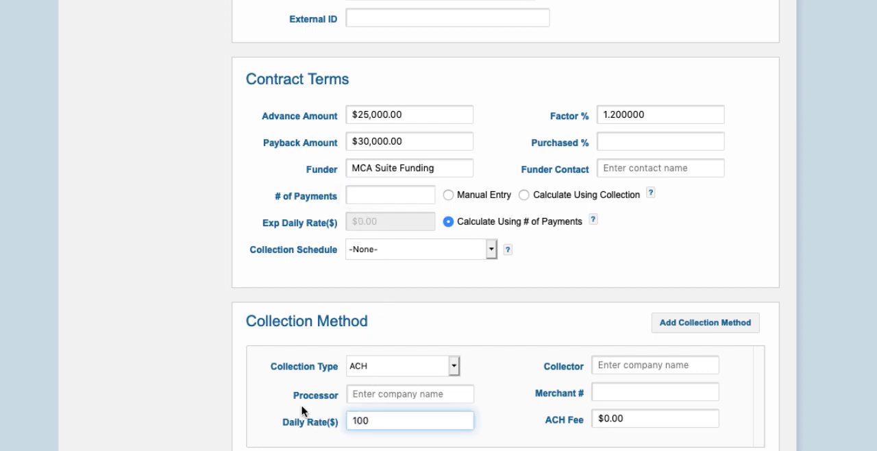
click(525, 195)
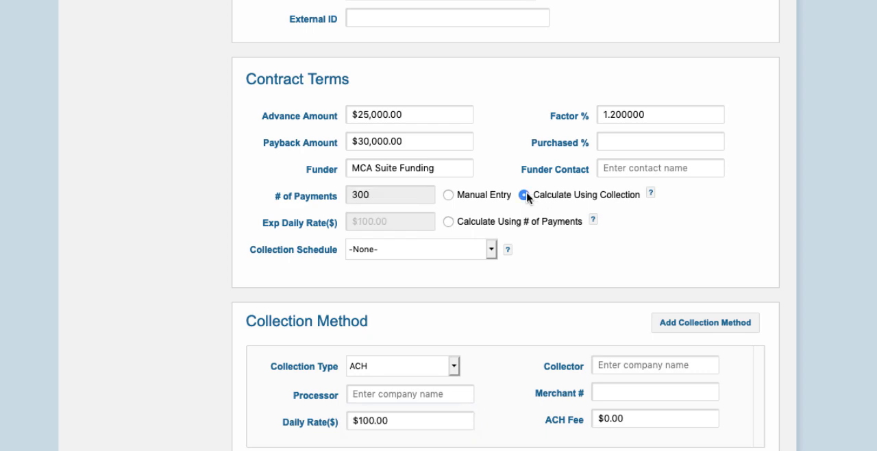
click(449, 196)
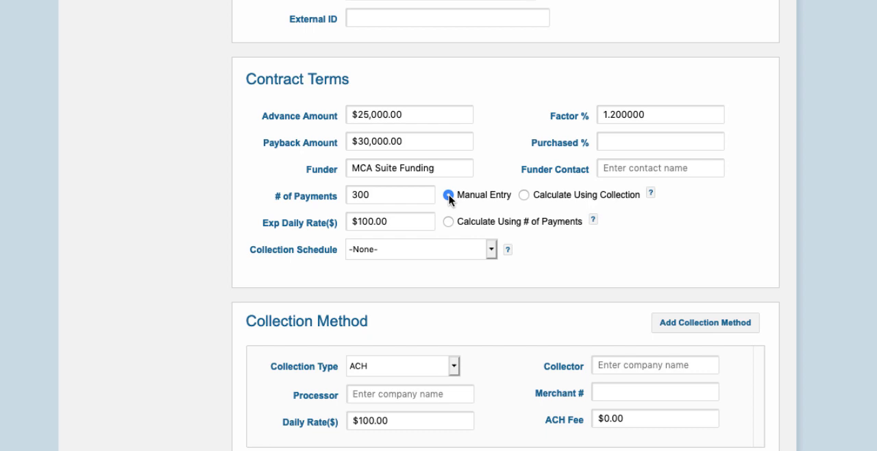
- Choose Morgan Retrieval as the collection method's collector, enter the merchant number, and save the deal details
scroll(456, 265, down, 2)
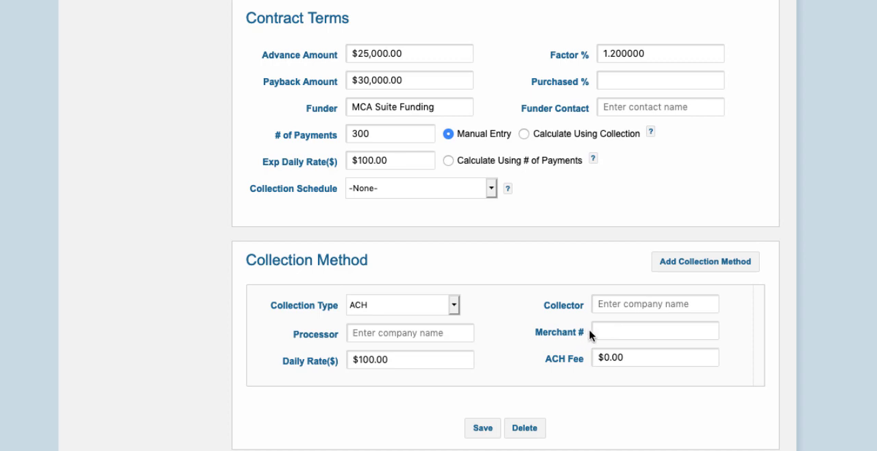
click(624, 309)
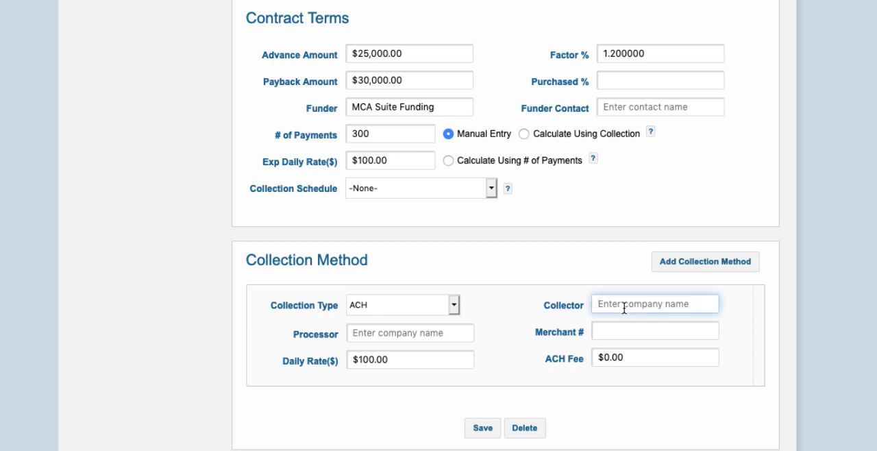
text(mor)
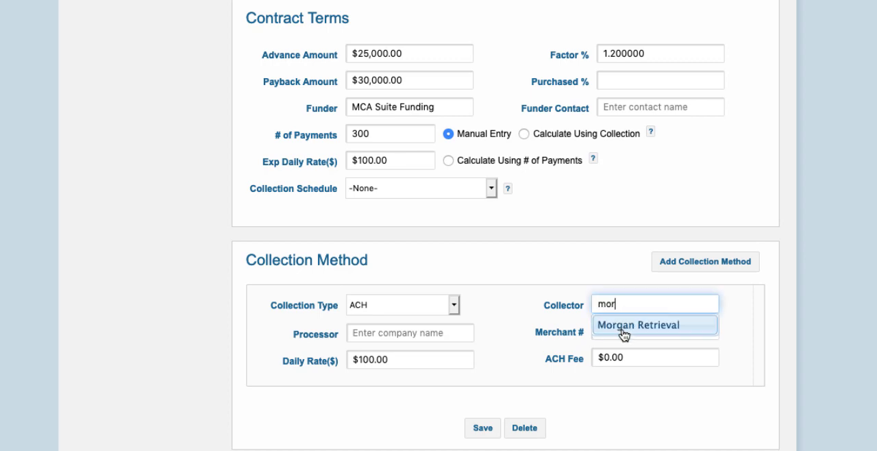
click(623, 333)
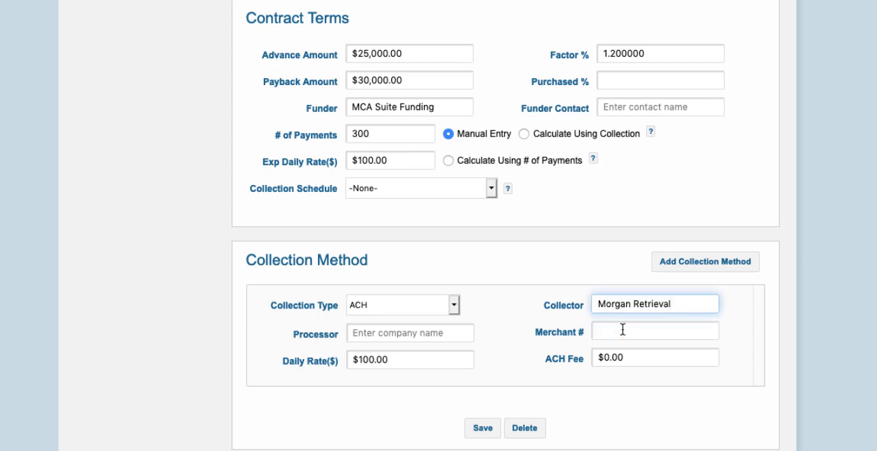
click(623, 333)
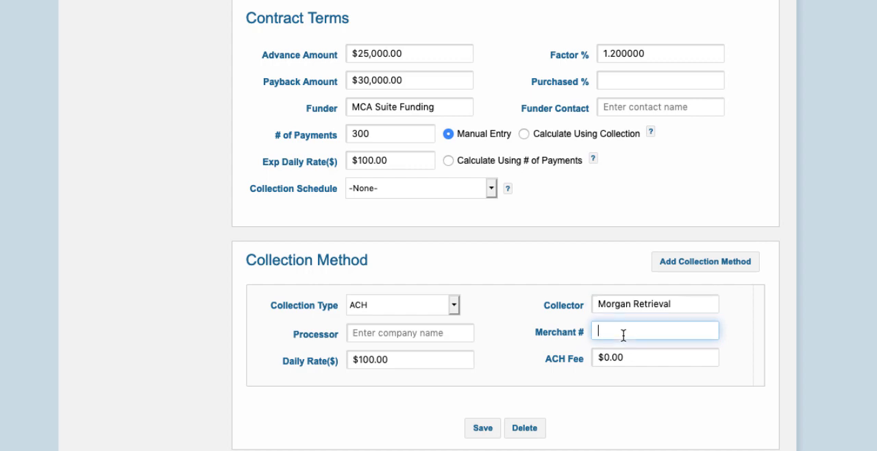
text(79879879-A)
scroll(616, 336, up, 10)
scroll(616, 346, up, 1)
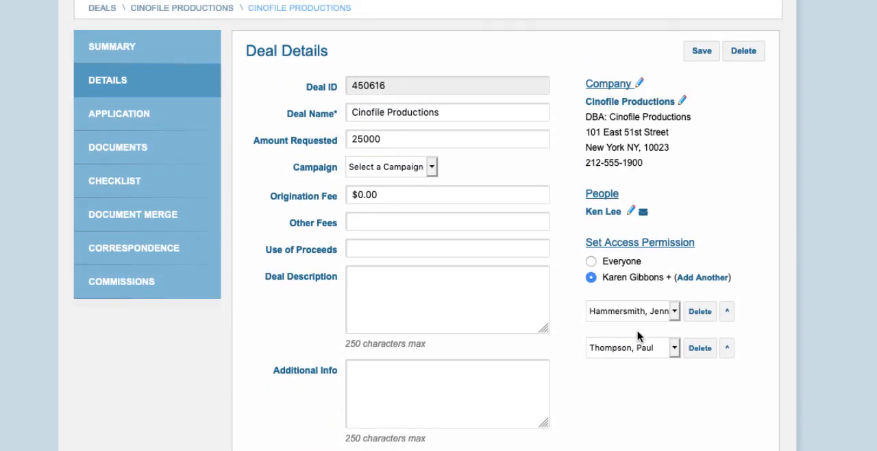
click(700, 53)
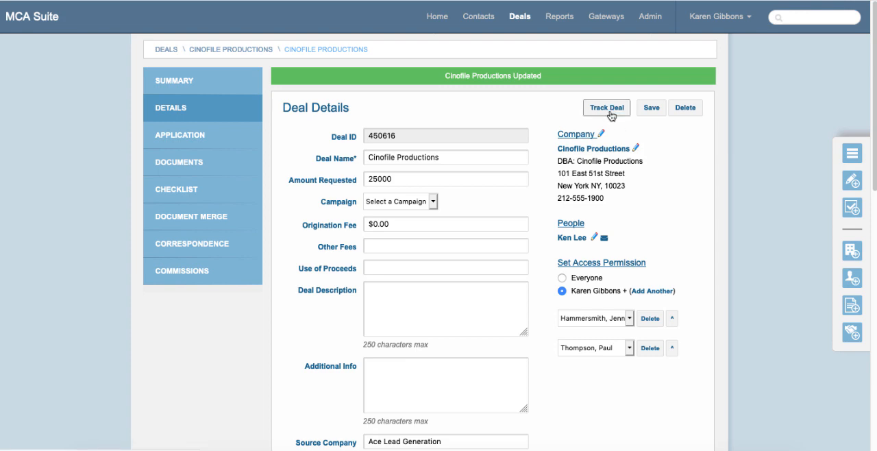
- Start tracking the deal from its summary, with funding date 07/19/2019 and collection start 07/22/2019
click(199, 89)
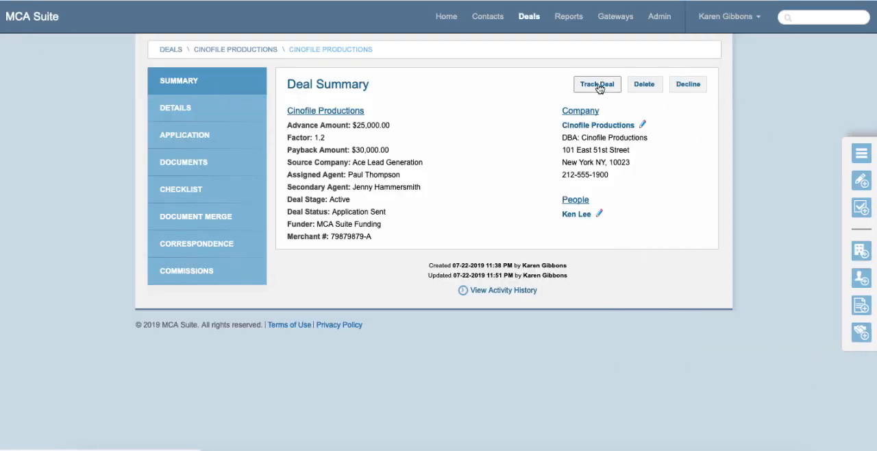
click(597, 85)
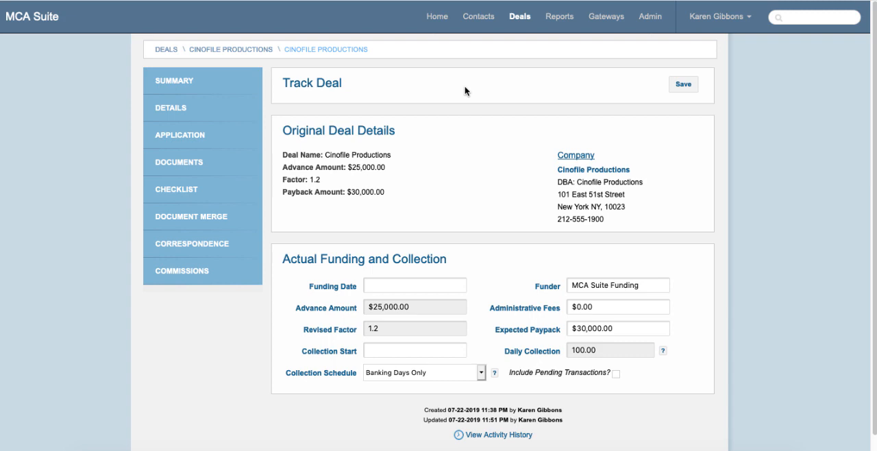
click(408, 285)
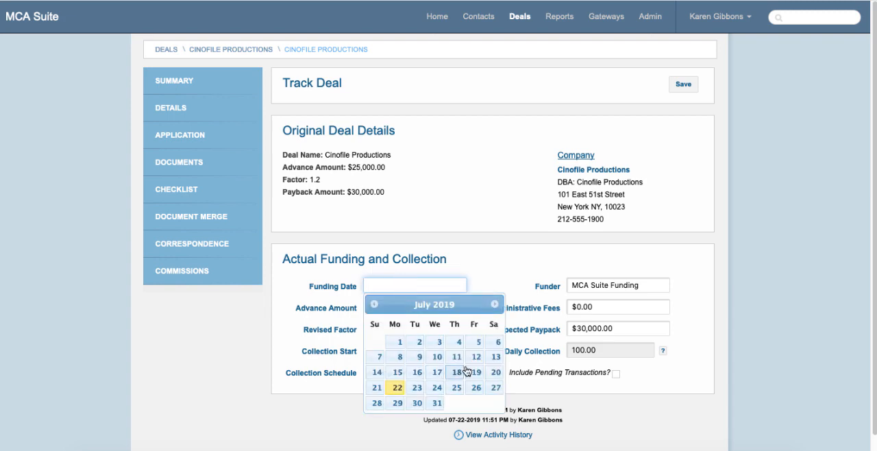
click(466, 371)
click(400, 352)
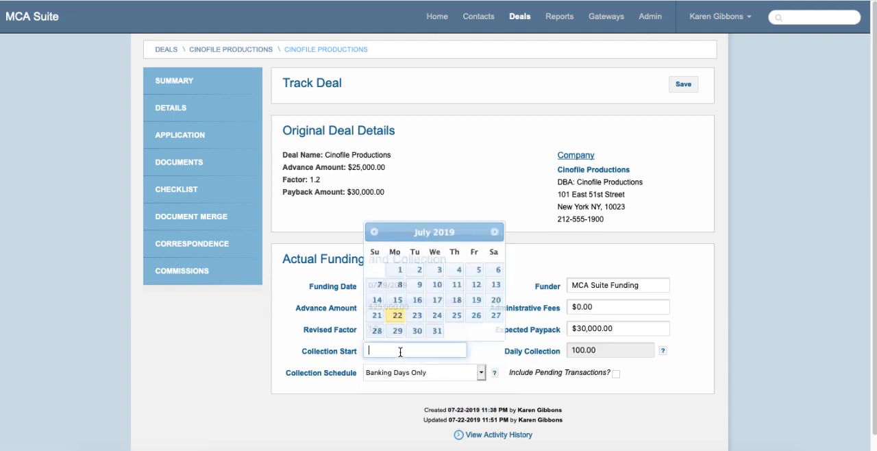
click(397, 315)
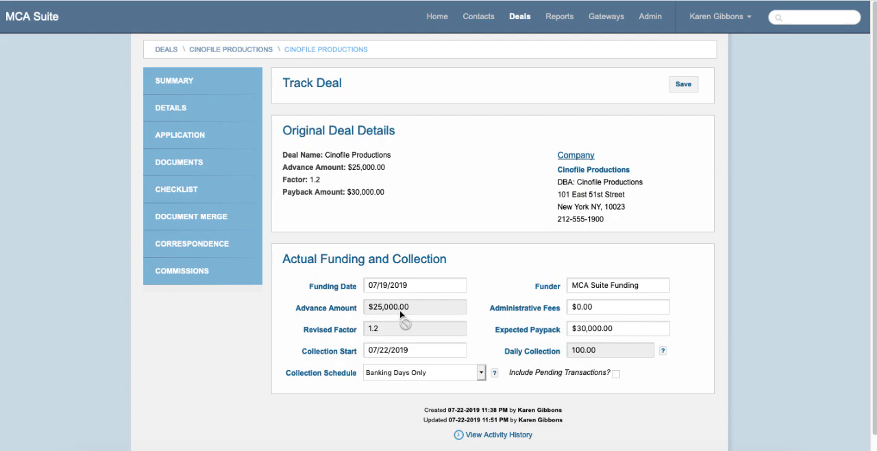
- Set the tracked deal's collection schedule to Custom, collecting on Mondays only
click(394, 373)
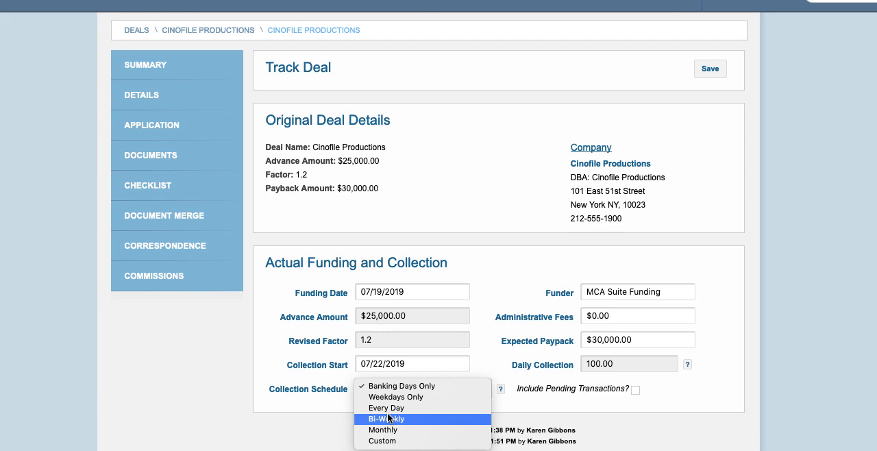
click(384, 441)
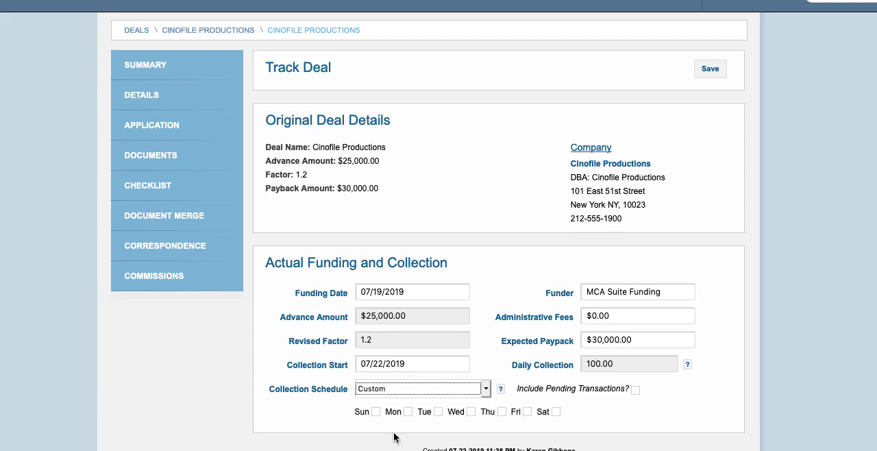
click(407, 412)
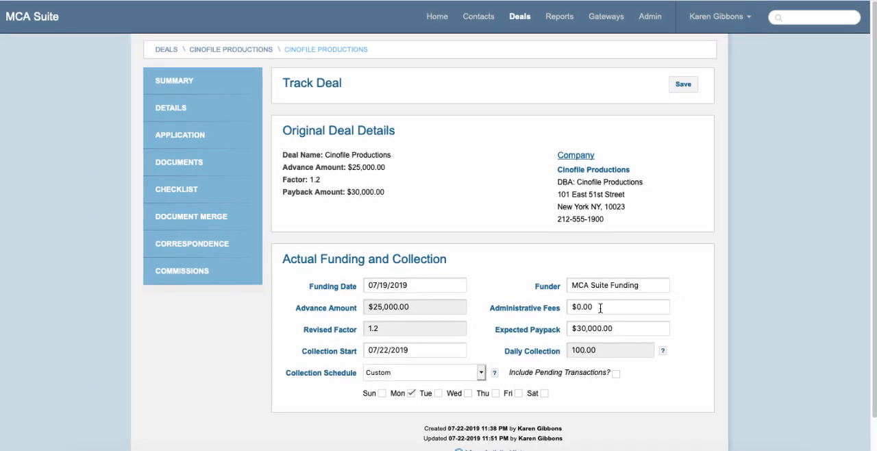
- Set the administrative fees to $1,000 and save the deal's tracking information
drag(606, 306, 574, 306)
text(1)
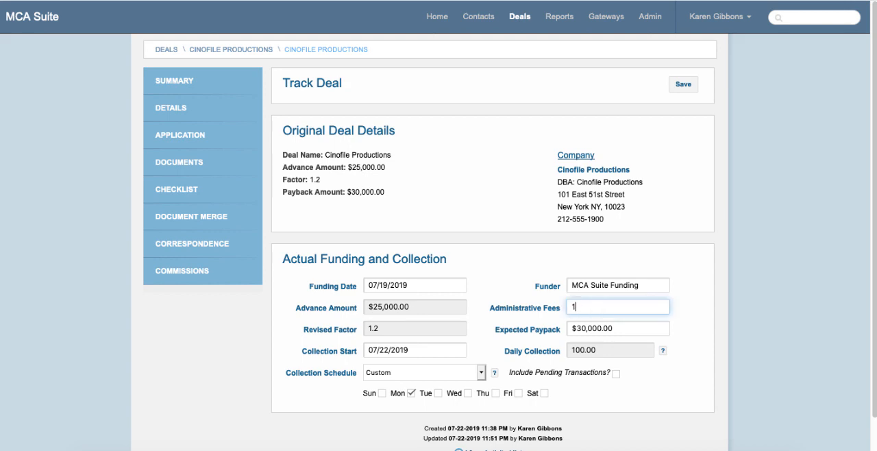
text(000)
click(701, 299)
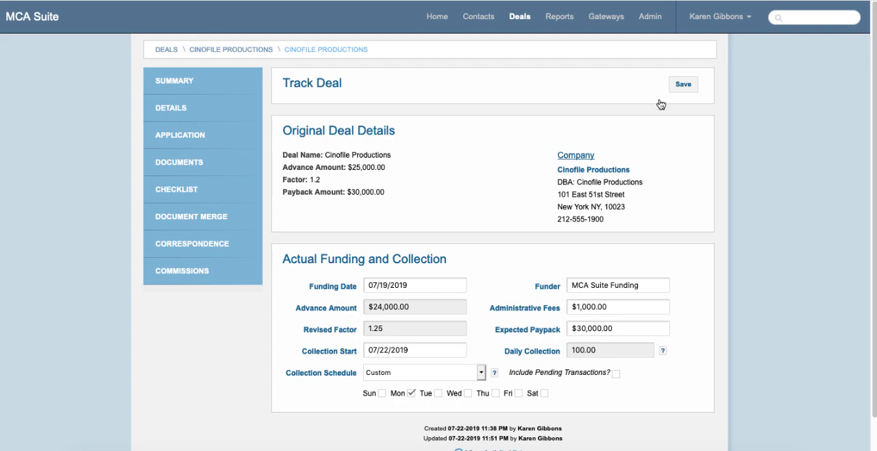
click(685, 84)
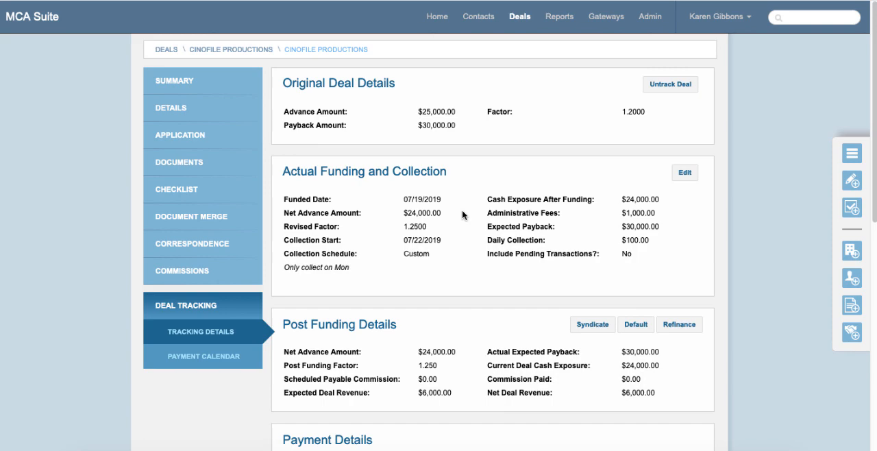
- Examine the tracked deal's original terms, actual funding and collection, post funding details and payment details
scroll(462, 214, down, 1)
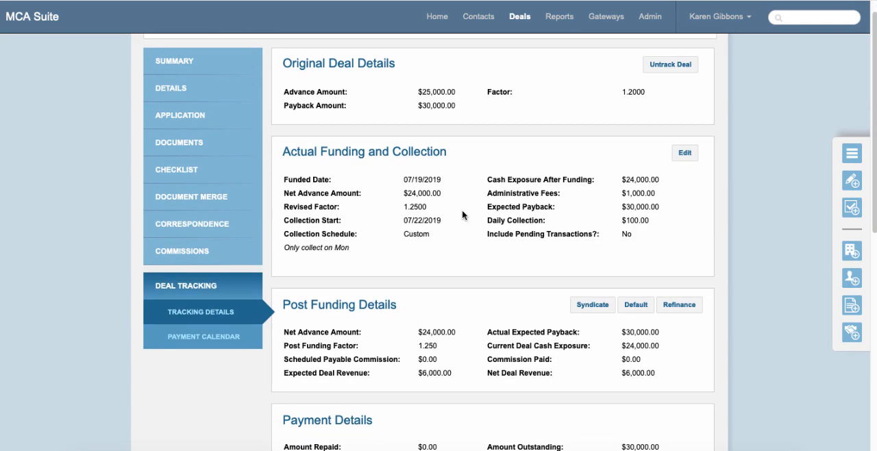
scroll(463, 214, up, 1)
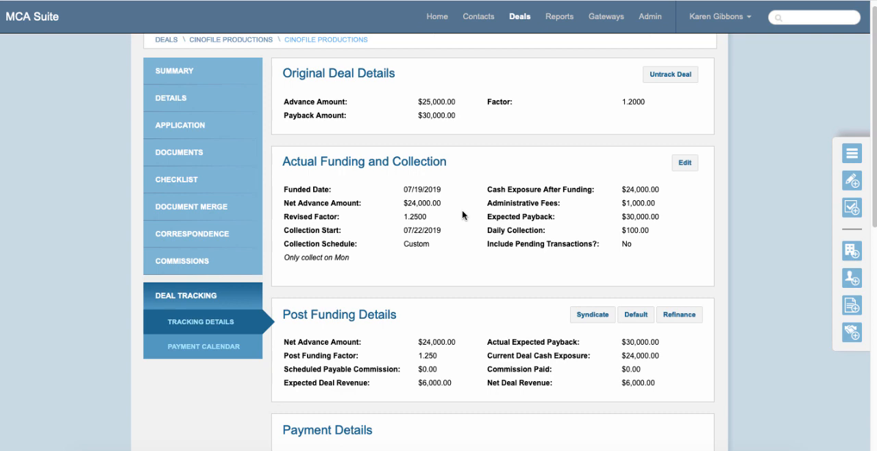
scroll(462, 215, up, 1)
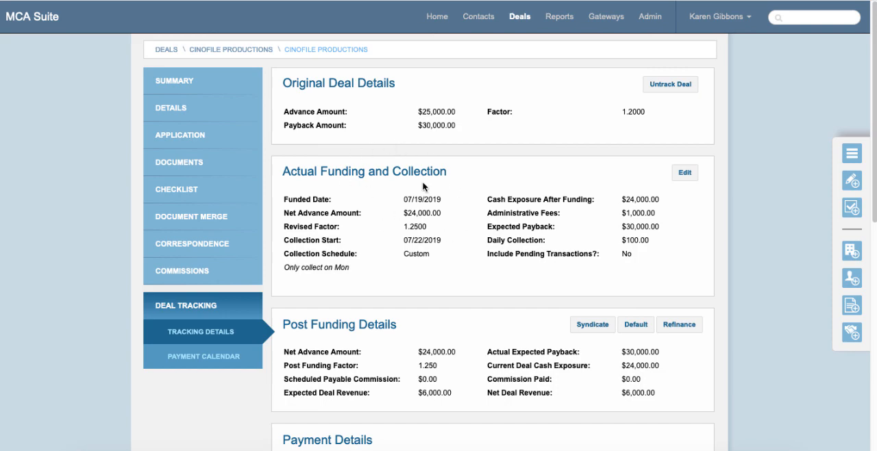
scroll(423, 186, down, 3)
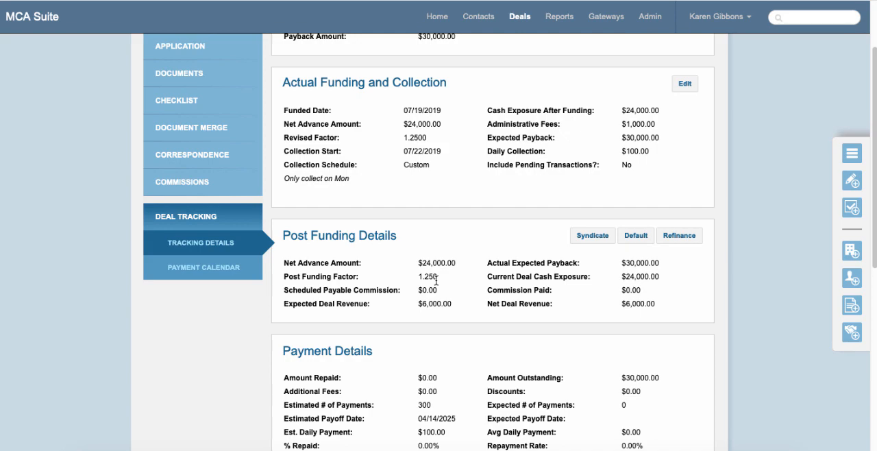
- Compare the tracked deal's post funding and payment details with its actual funding and collection terms, down to the collection method
scroll(436, 279, down, 7)
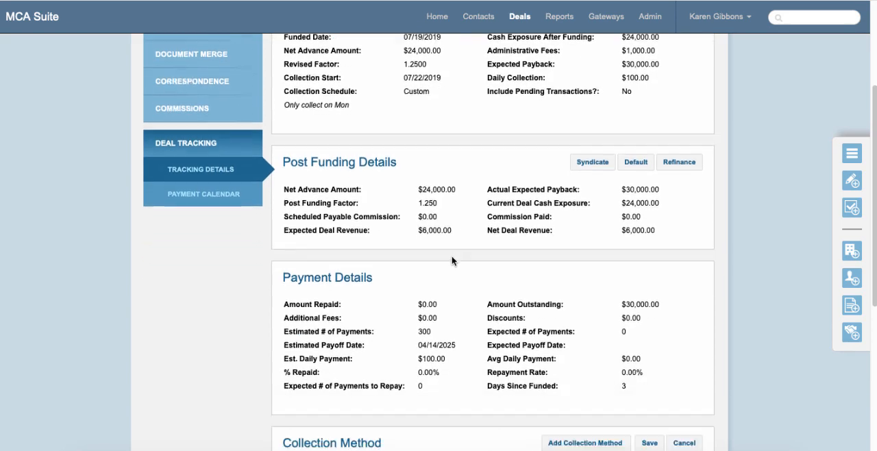
scroll(443, 187, up, 1)
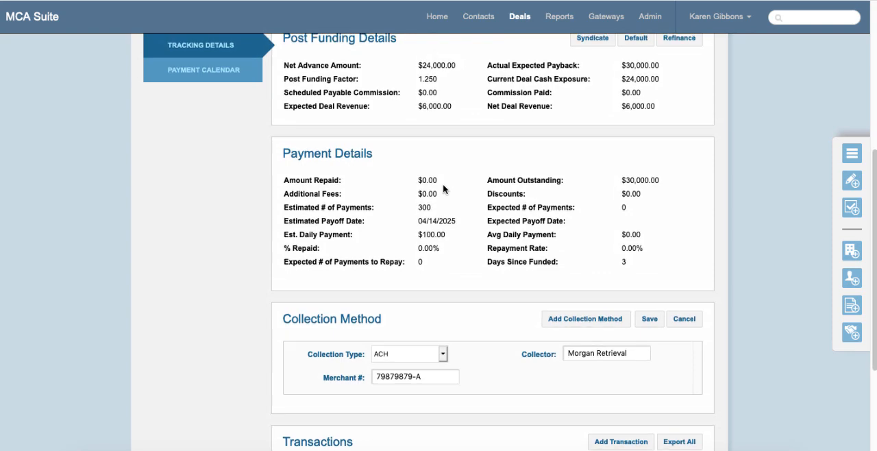
scroll(442, 189, up, 4)
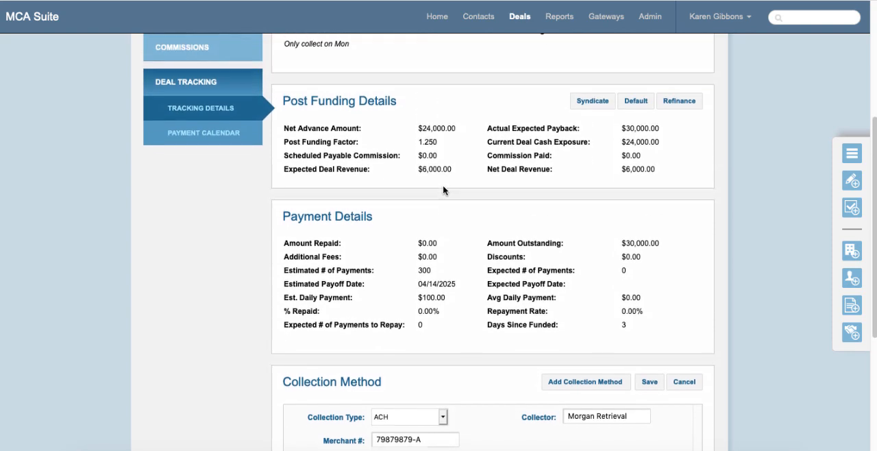
scroll(443, 190, up, 2)
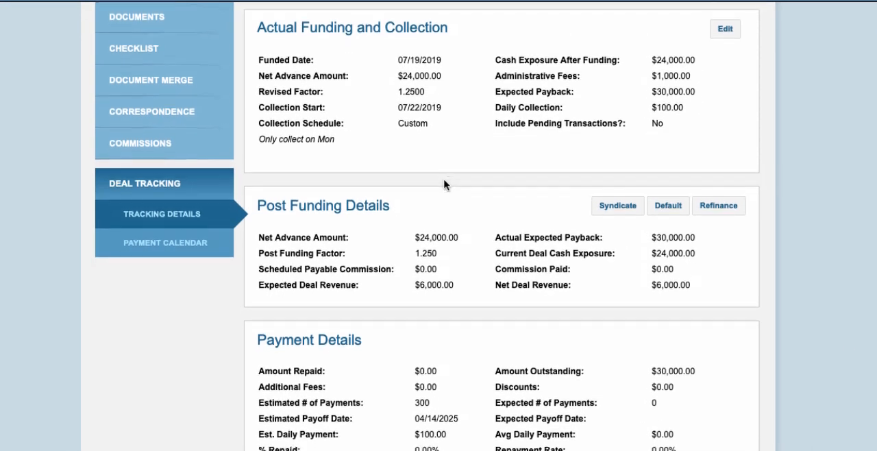
scroll(443, 184, down, 1)
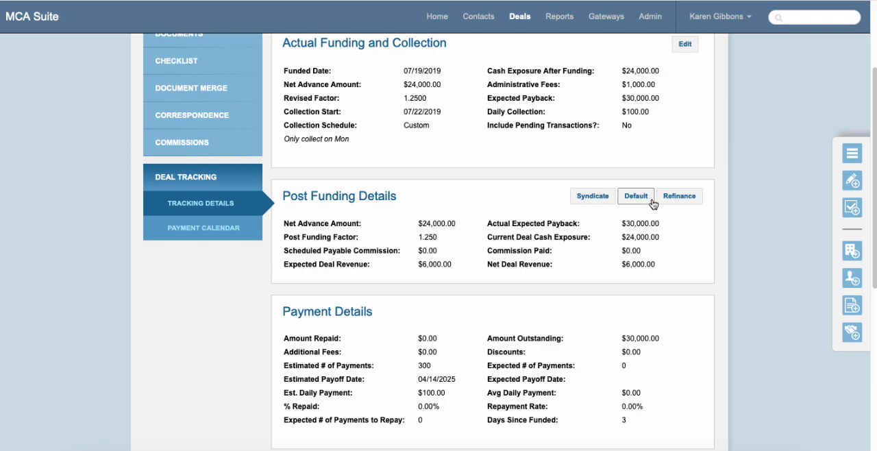
- Start a new transaction on the tracked deal with the Morgan Retrieval merchant number and the description "test transaction"
scroll(652, 204, down, 1)
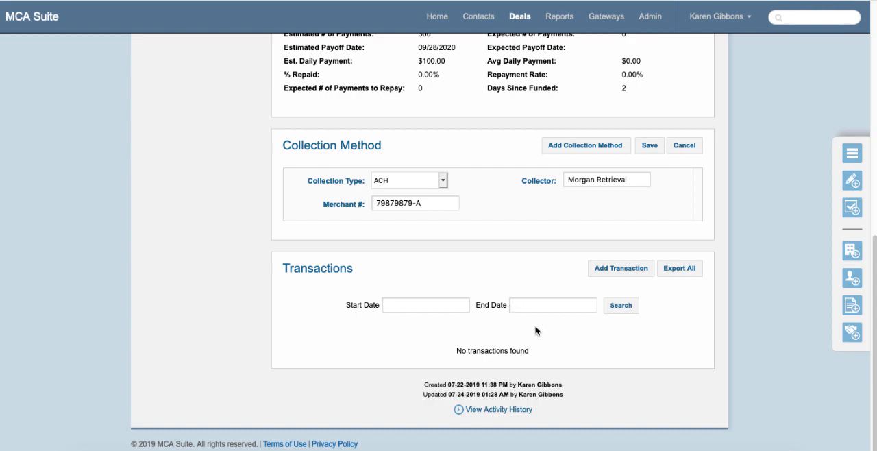
click(621, 269)
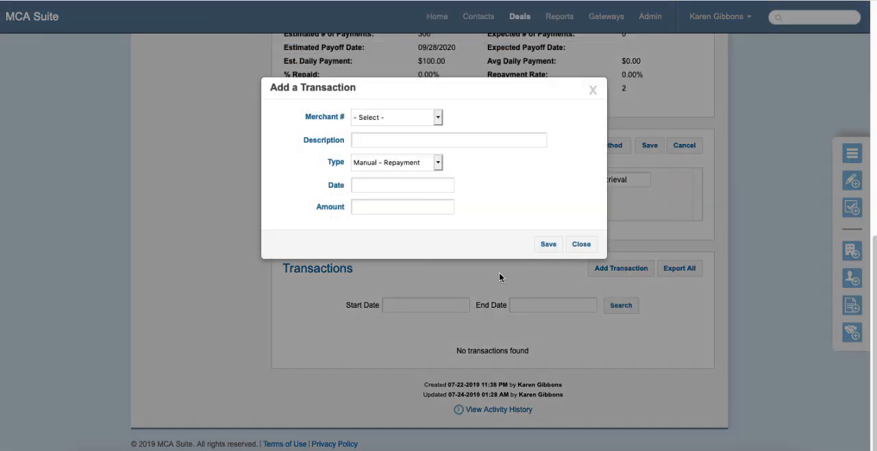
click(431, 118)
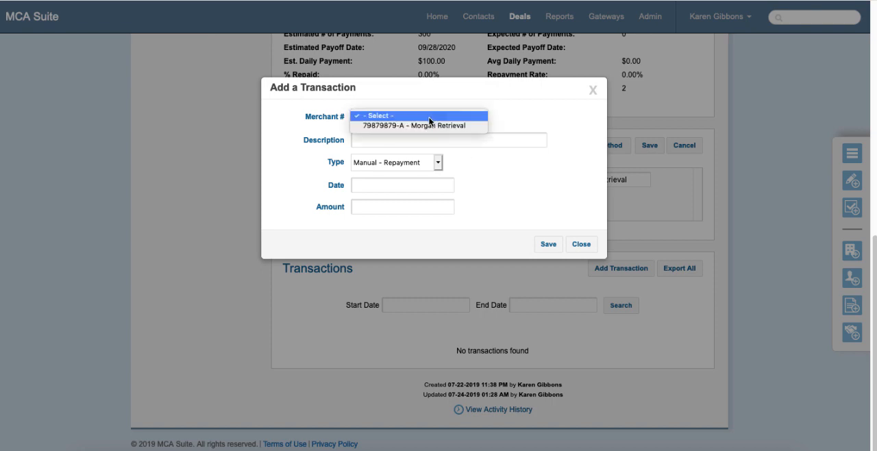
click(425, 125)
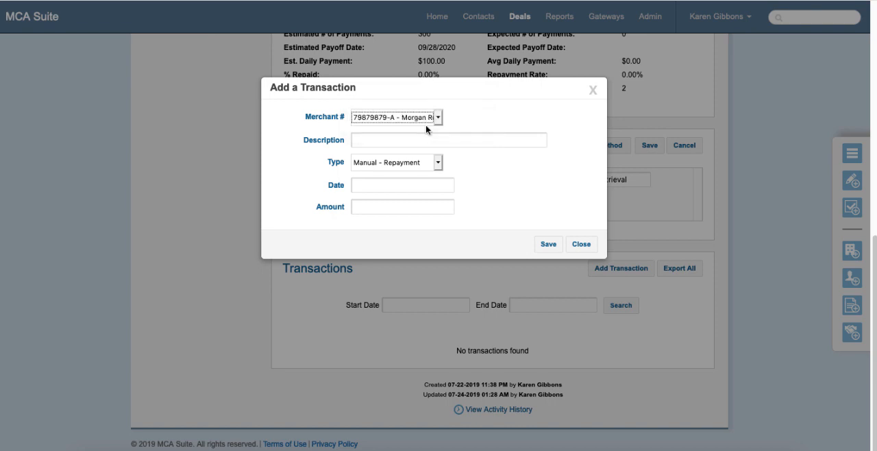
click(400, 141)
text(test)
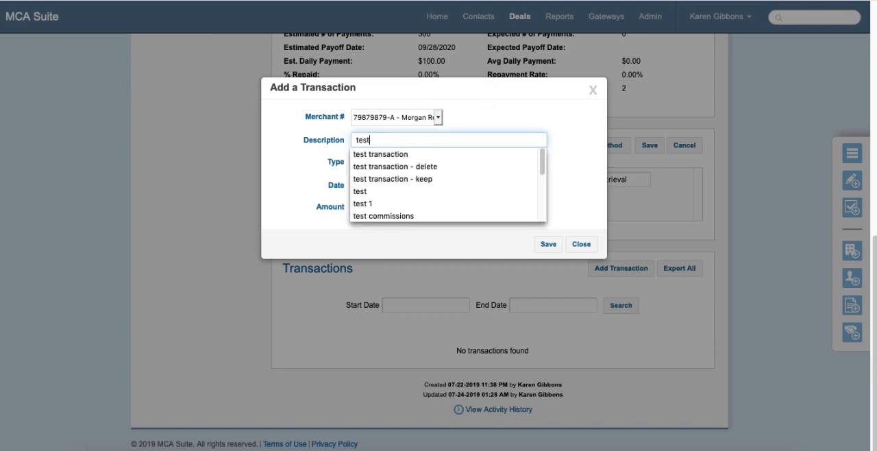
text( transaction)
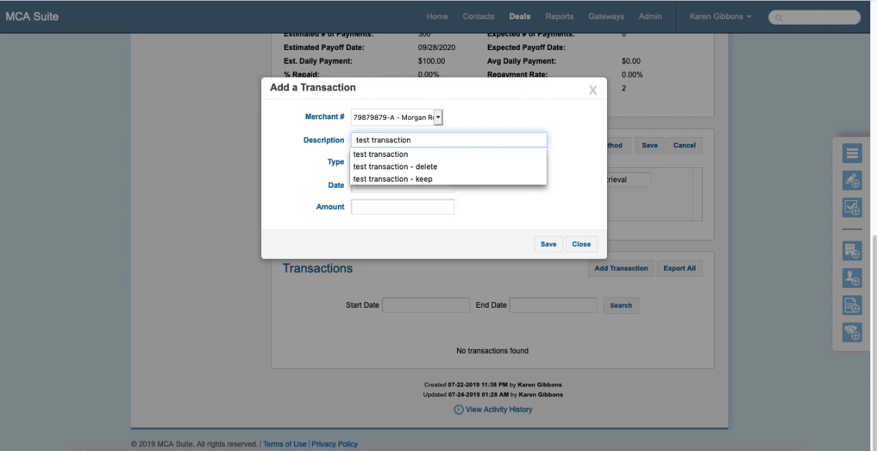
key(Tab)
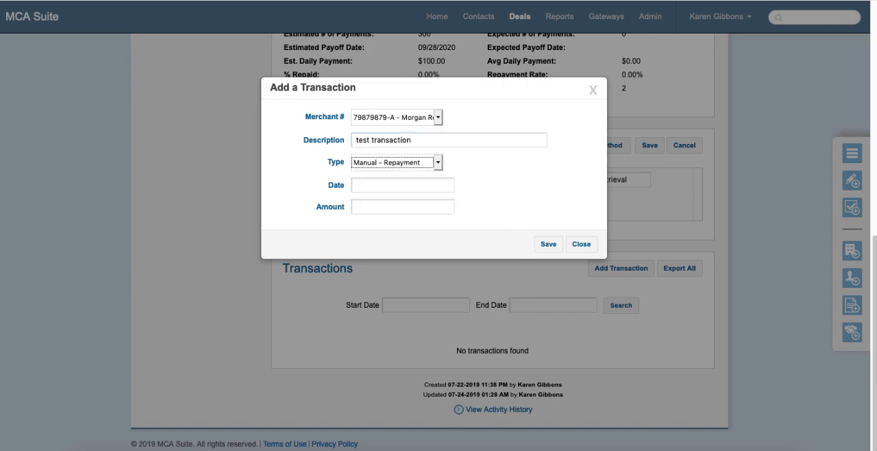
- Make the transaction a Manual - Repayment dated 07/24/2019 for $300 and save it
click(431, 163)
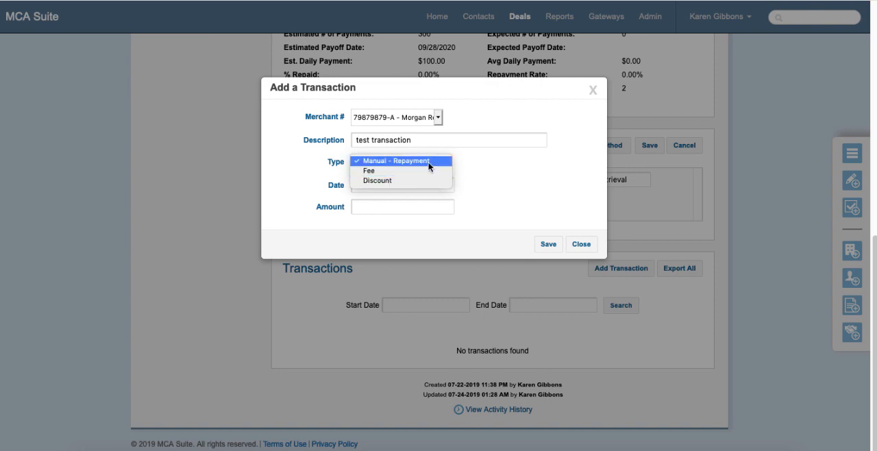
click(428, 162)
click(413, 181)
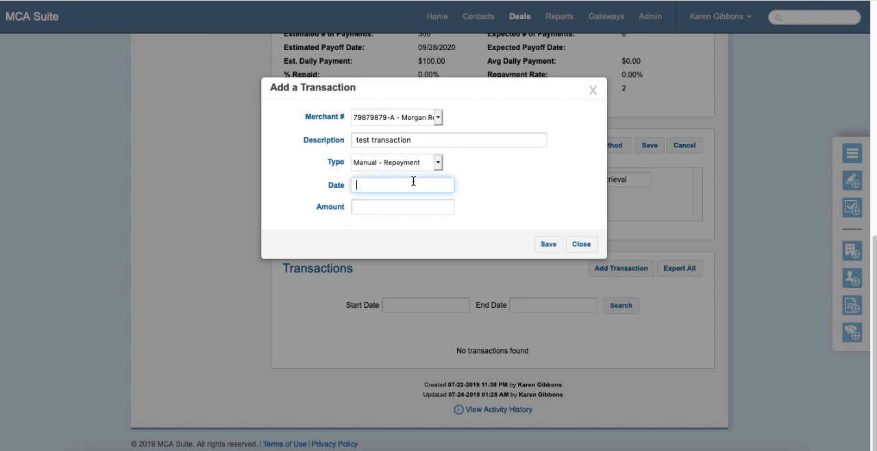
click(423, 277)
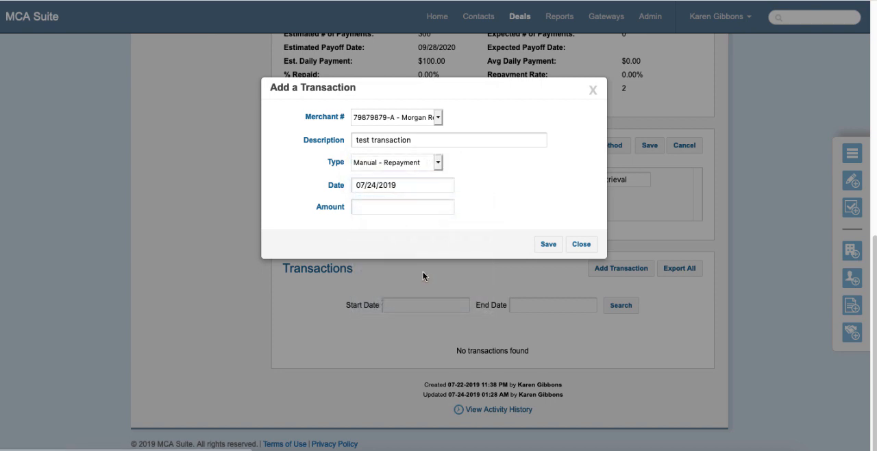
click(390, 208)
text(300)
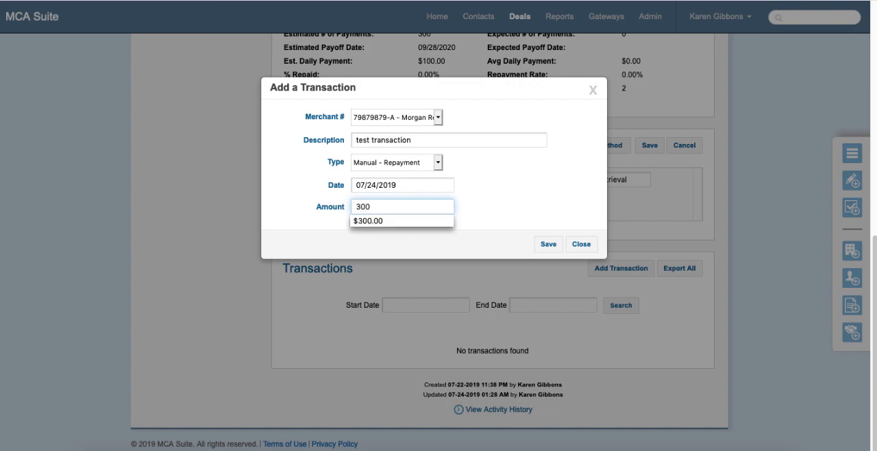
click(497, 195)
click(549, 244)
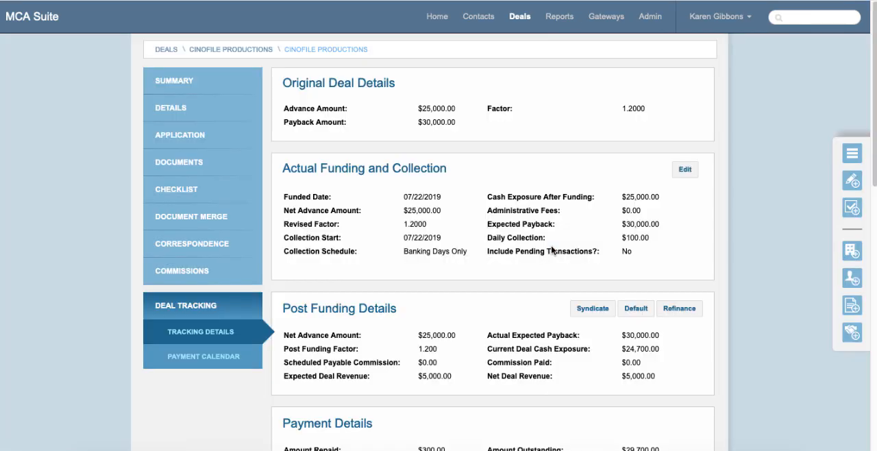
- Examine how the repayment affects the deal's payment details, monthly summary and transactions list
scroll(551, 246, down, 4)
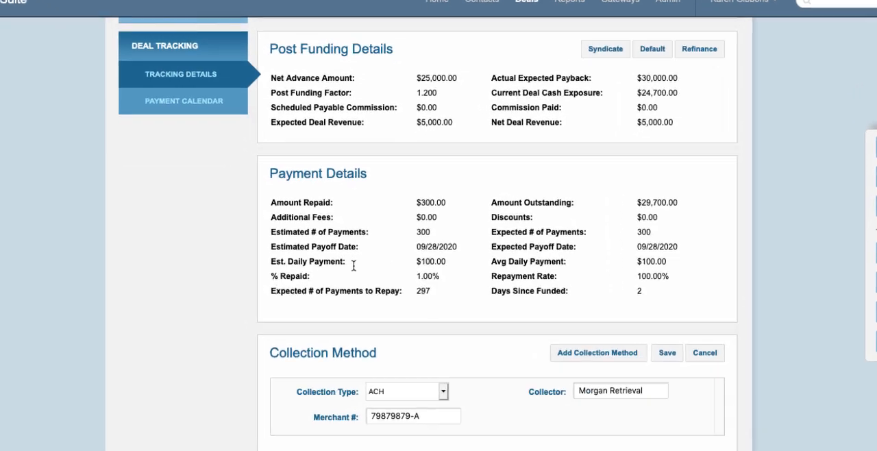
scroll(552, 244, down, 1)
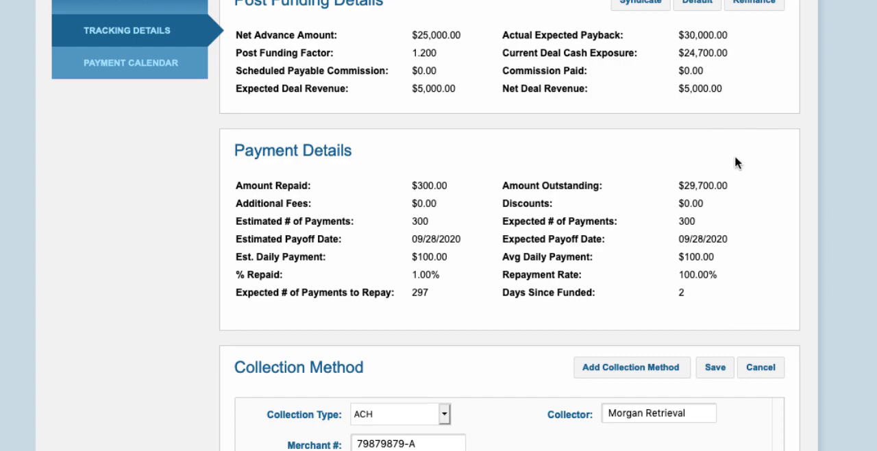
scroll(698, 174, down, 1)
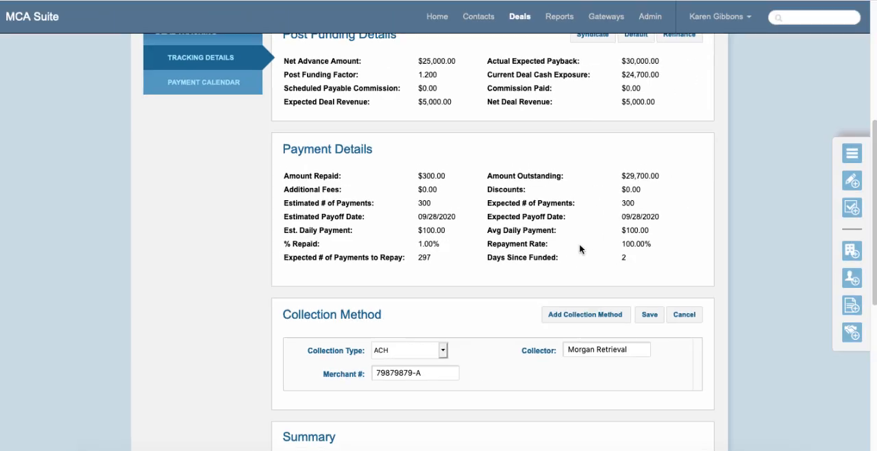
scroll(663, 253, down, 5)
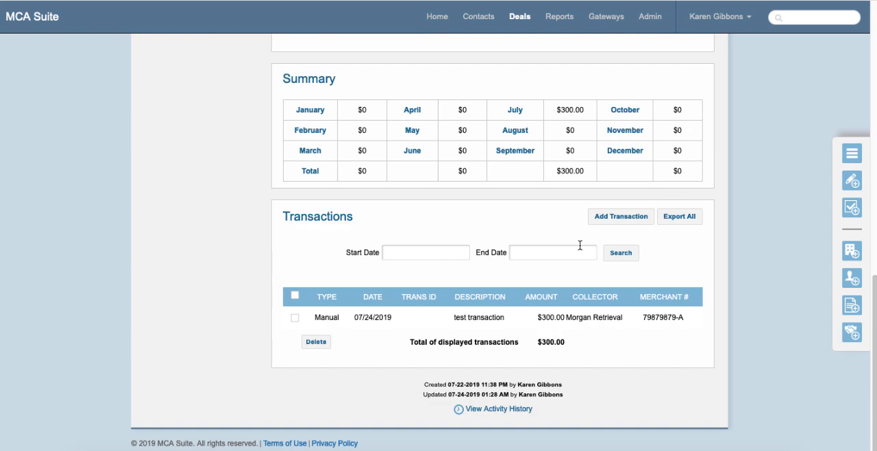
scroll(579, 245, up, 10)
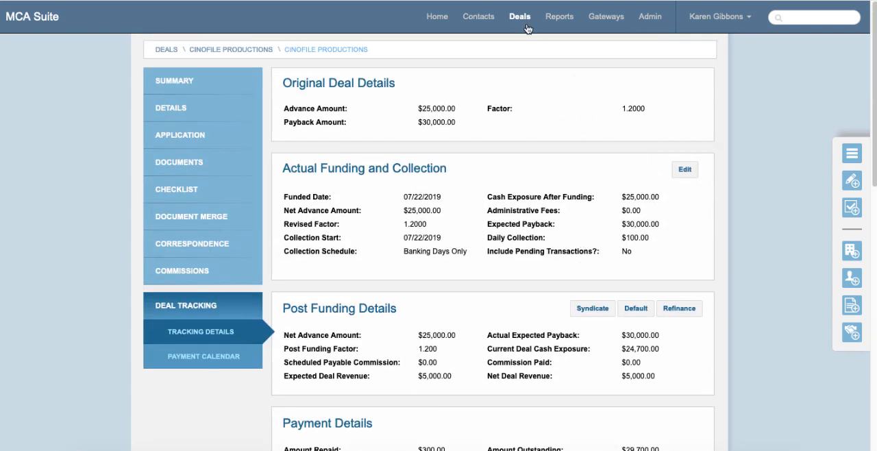
- Open the Harper Construction deal's payment calendar and examine scheduled against actual collections, the arrears, payoff dates and repayment rate
click(525, 25)
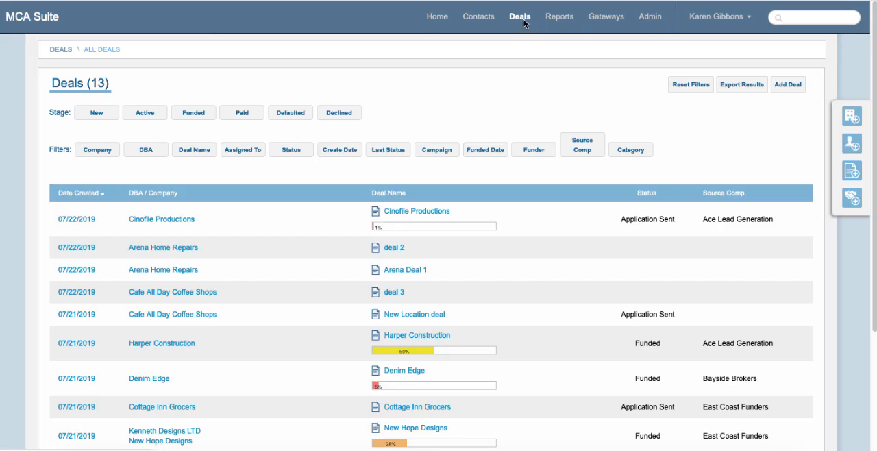
click(415, 336)
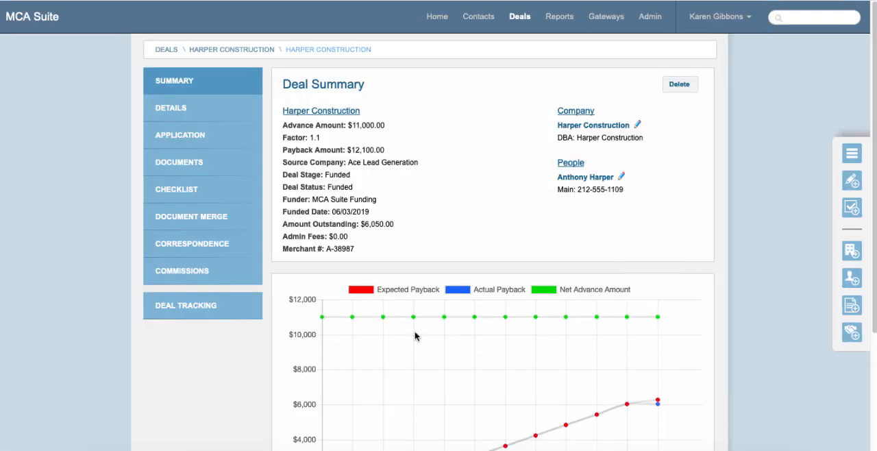
click(237, 313)
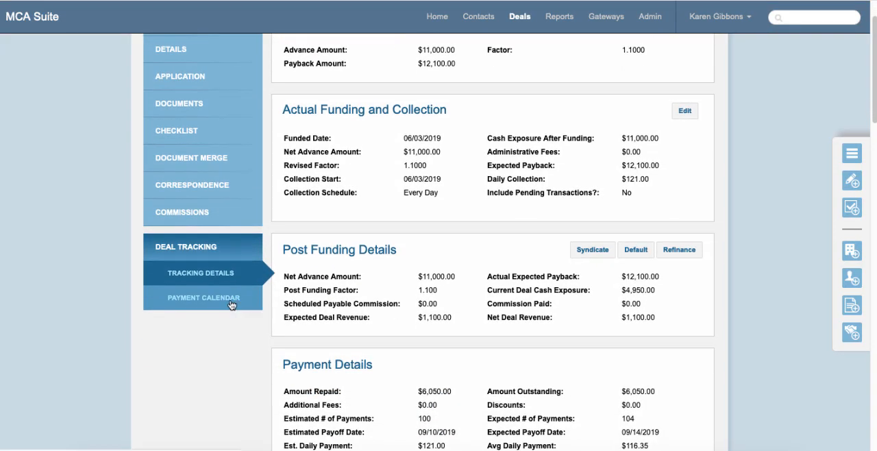
click(232, 299)
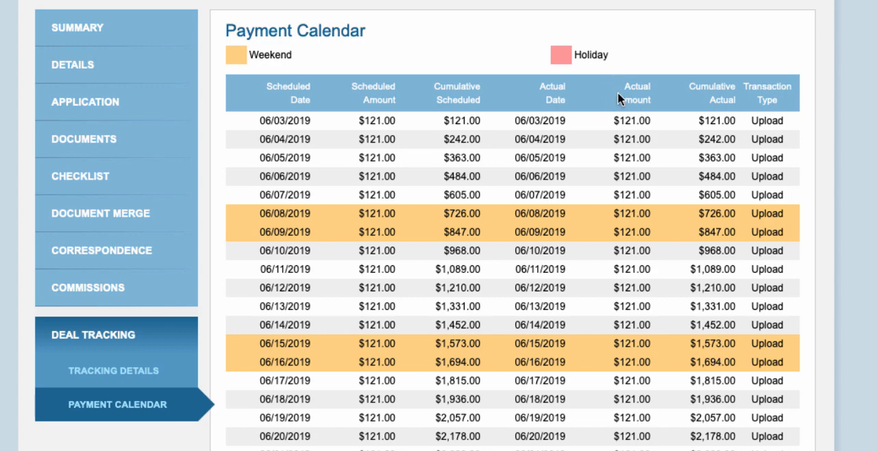
scroll(592, 247, down, 5)
scroll(591, 240, down, 3)
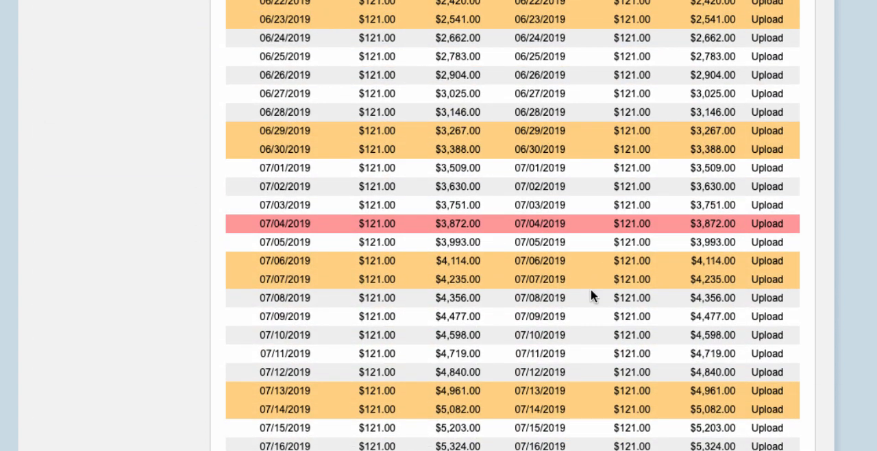
scroll(591, 293, down, 5)
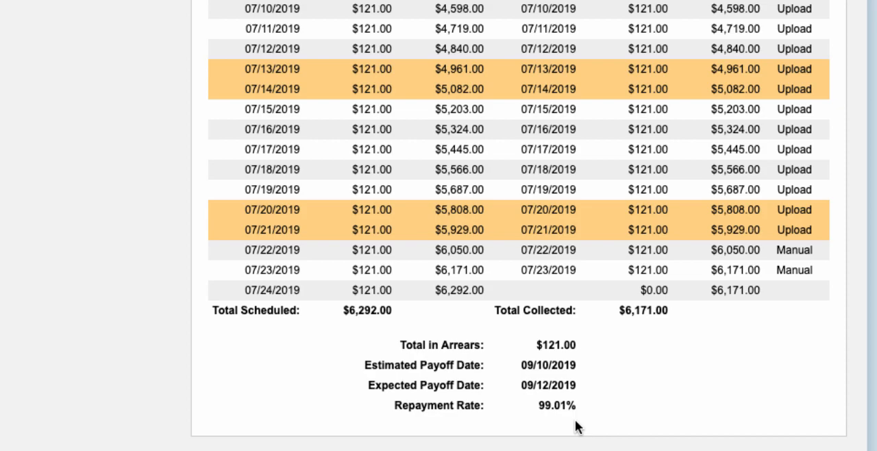
scroll(575, 418, up, 15)
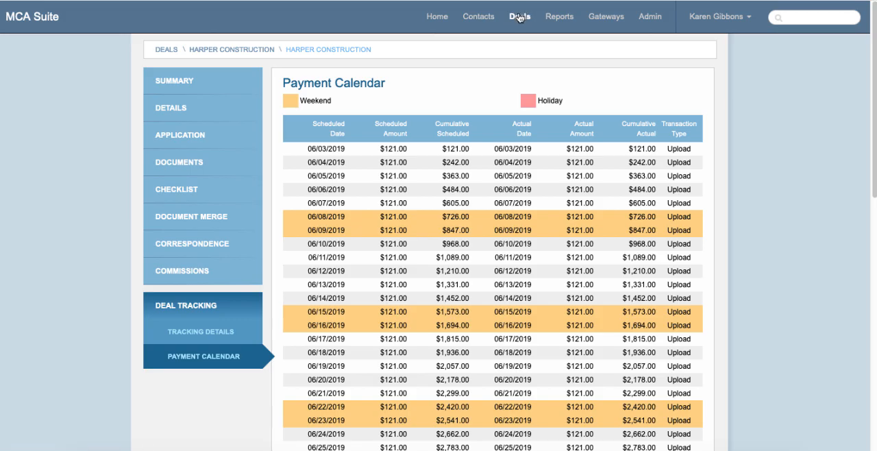
- Set the Cinofile Productions deal's status to Funded through a new note without text, and save it
click(519, 18)
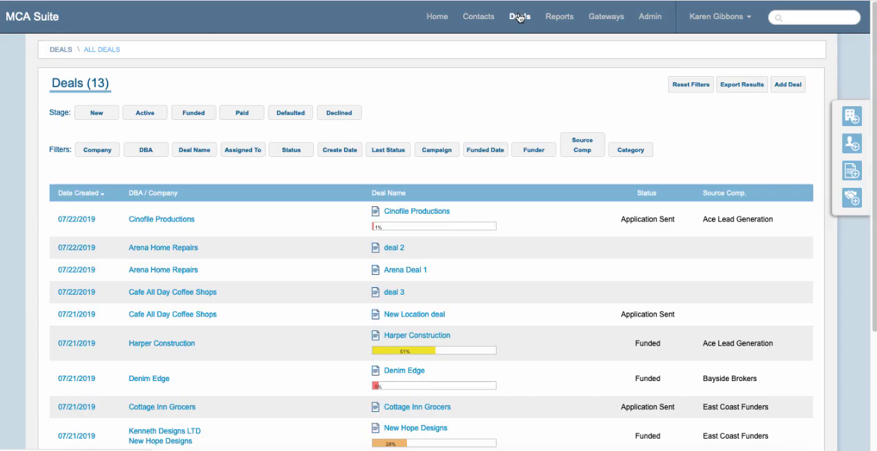
click(432, 211)
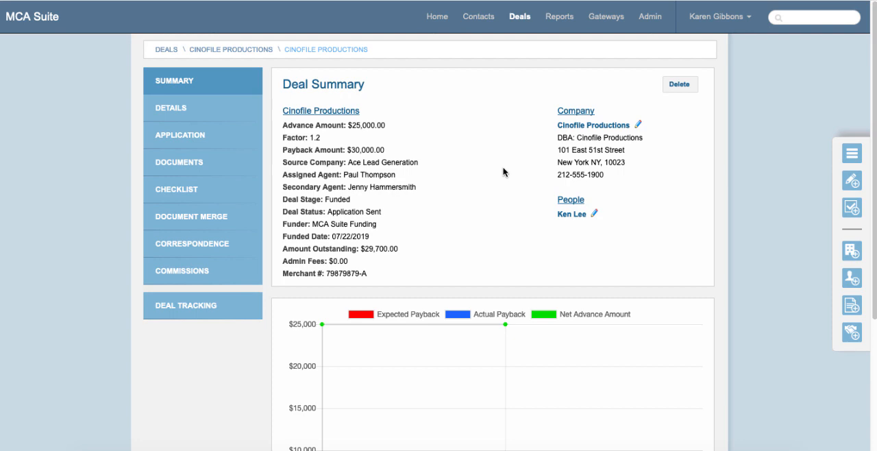
click(853, 183)
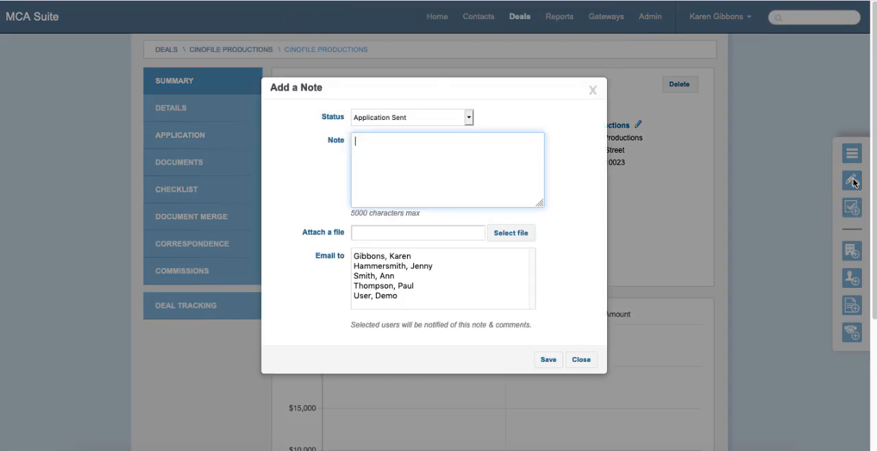
click(462, 117)
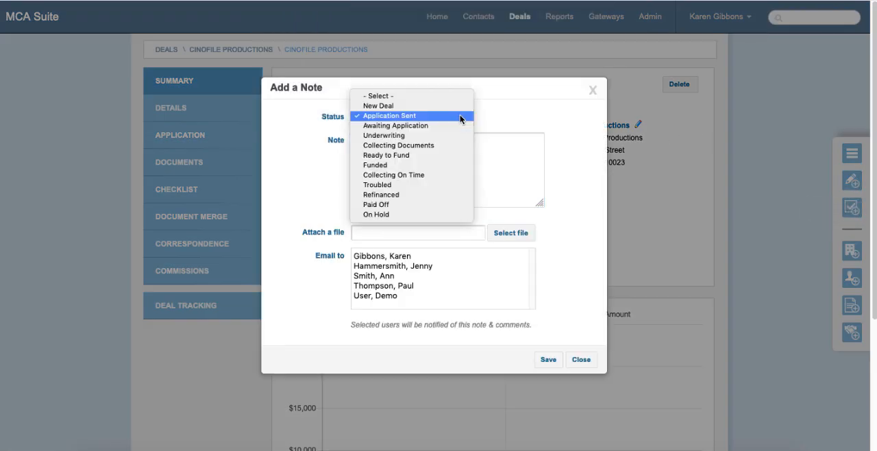
click(434, 165)
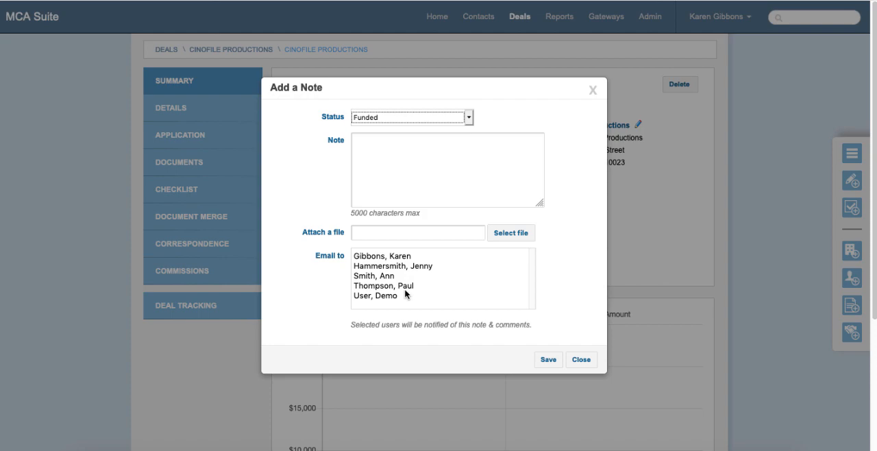
click(547, 360)
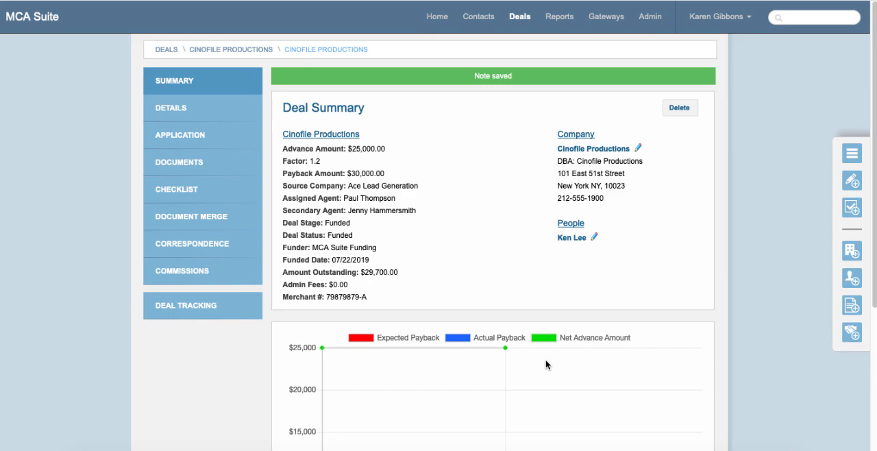
- Bring up the merchant trans import test.csv spreadsheet in Excel, and return to the Cinofile Productions deal's tracking details to find its collection method
click(580, 448)
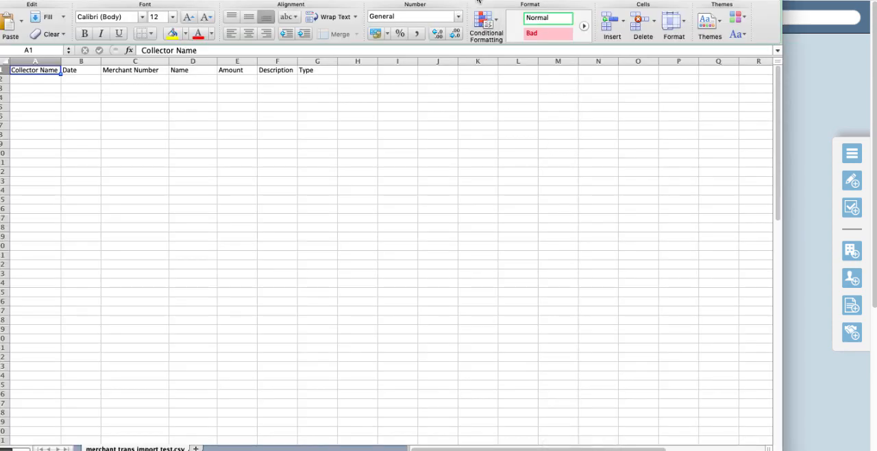
drag(478, 1, 535, 1)
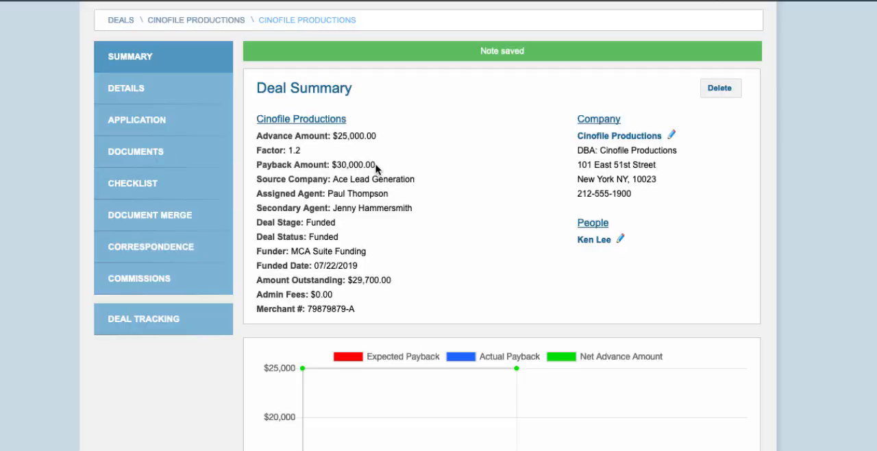
scroll(266, 206, down, 3)
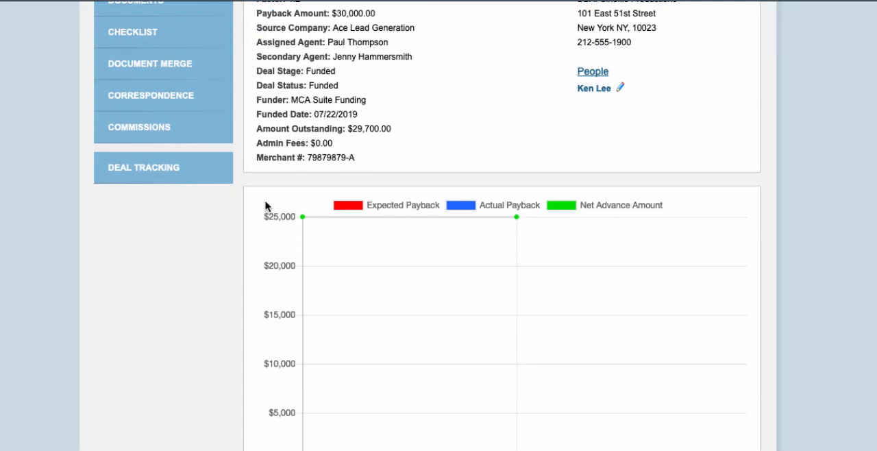
click(198, 168)
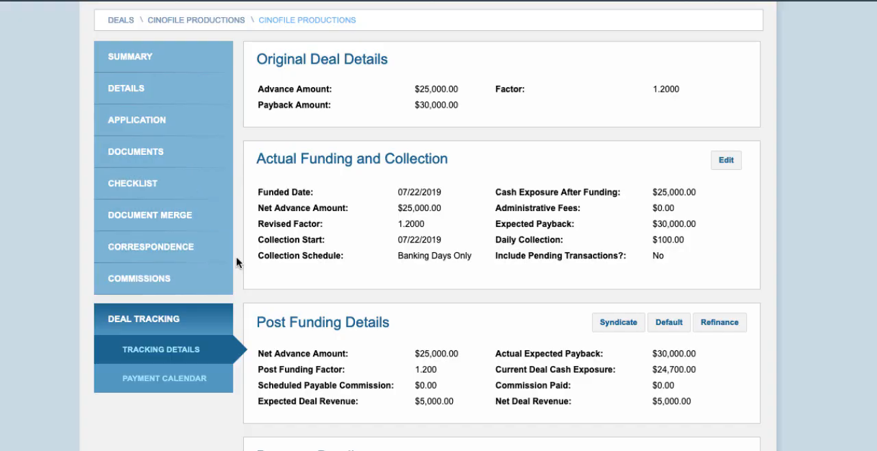
scroll(239, 260, down, 8)
scroll(237, 261, down, 1)
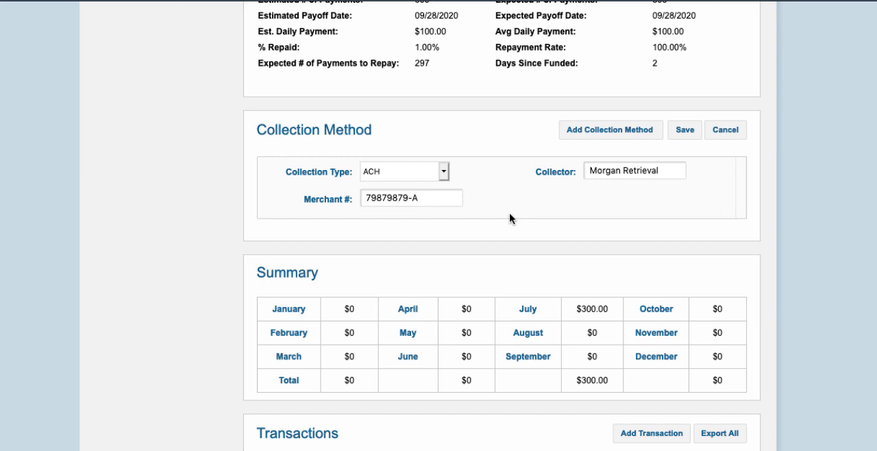
- Copy the collector name Morgan Retrieval from the deal's collection method into cell A2 of the Excel import sheet
drag(659, 170, 588, 170)
key(super+c)
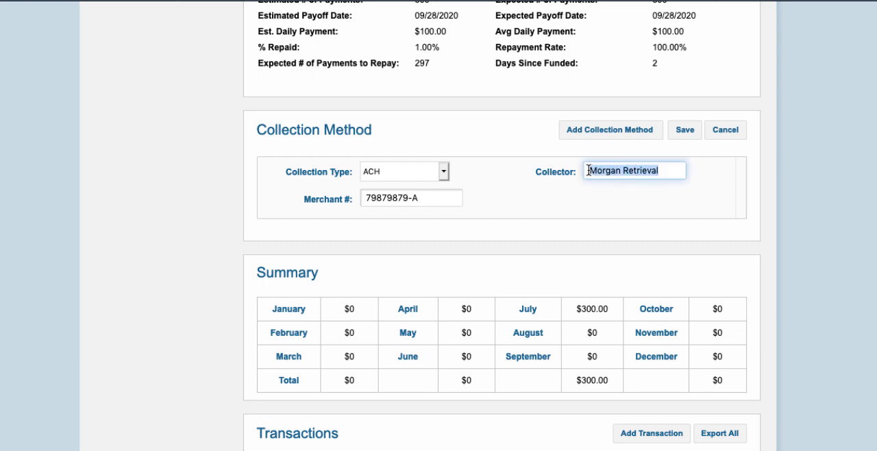
key(super+Tab)
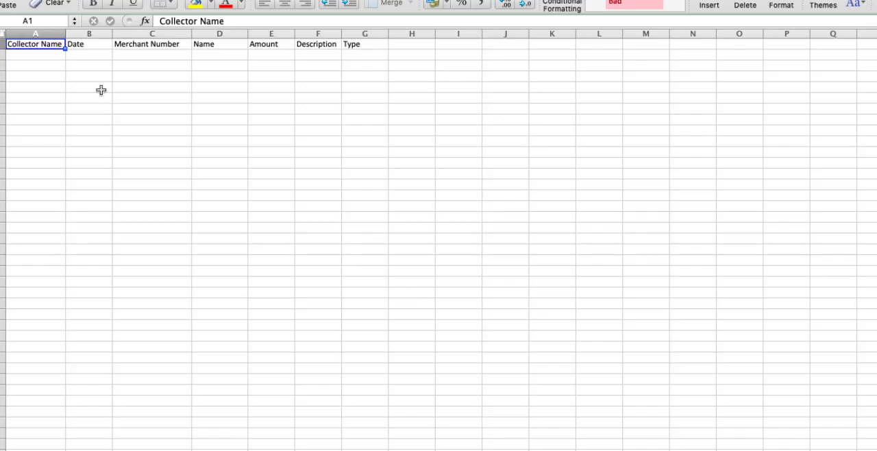
click(34, 55)
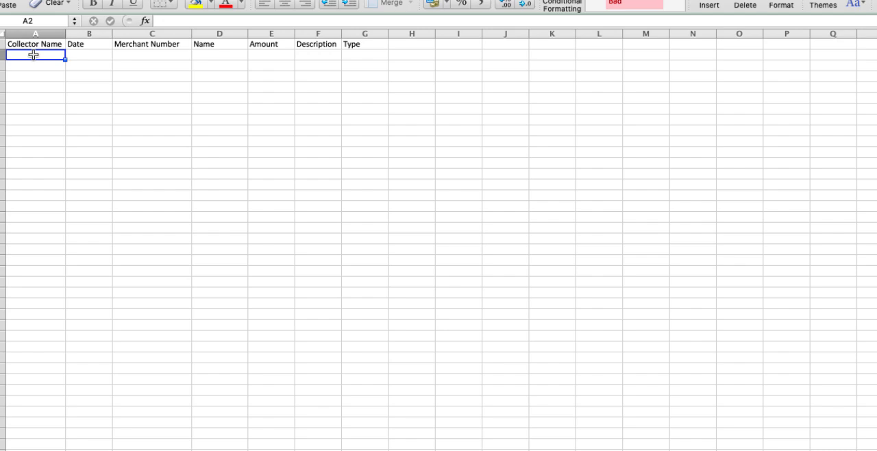
key(super+v)
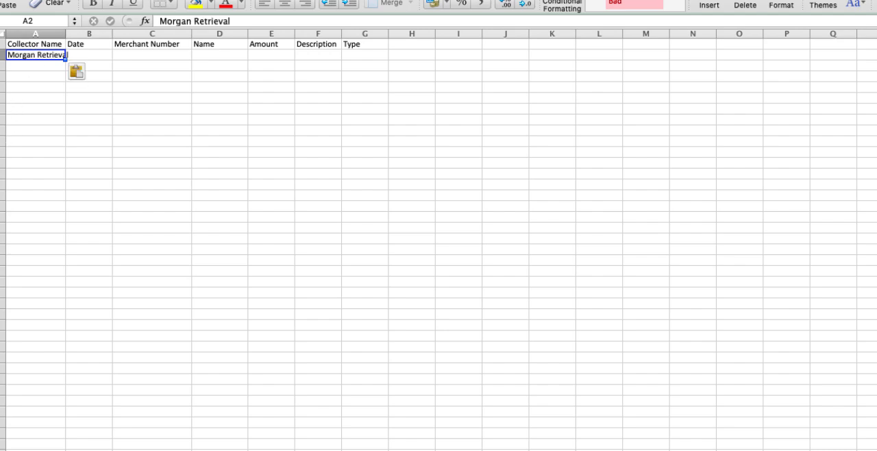
- Copy the merchant number from the deal's collection method in MCA Suite into cell C2 of the Excel import sheet
key(super+Tab)
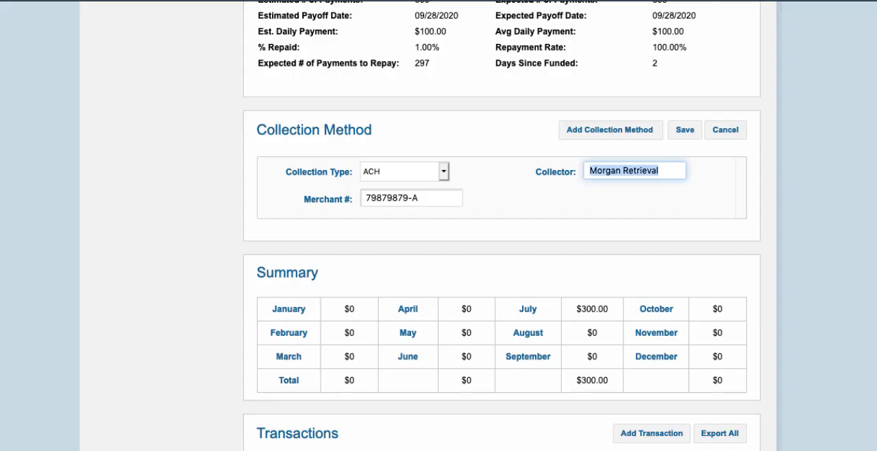
drag(431, 200, 353, 196)
key(super+c)
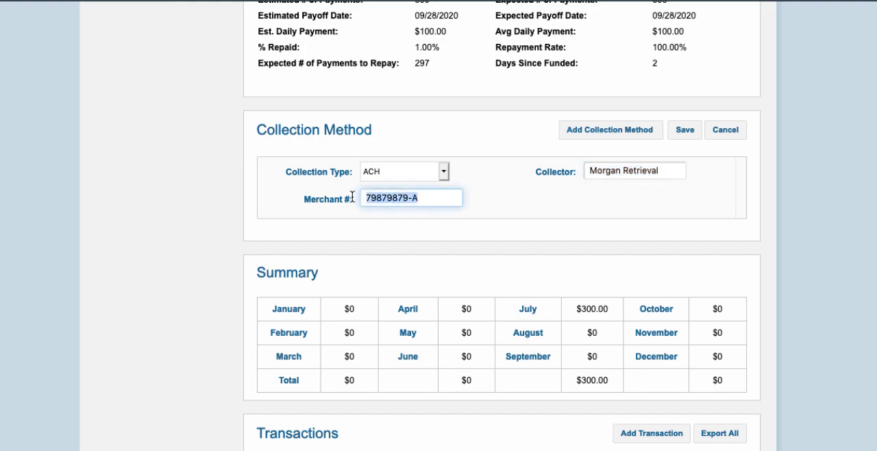
key(super+Tab)
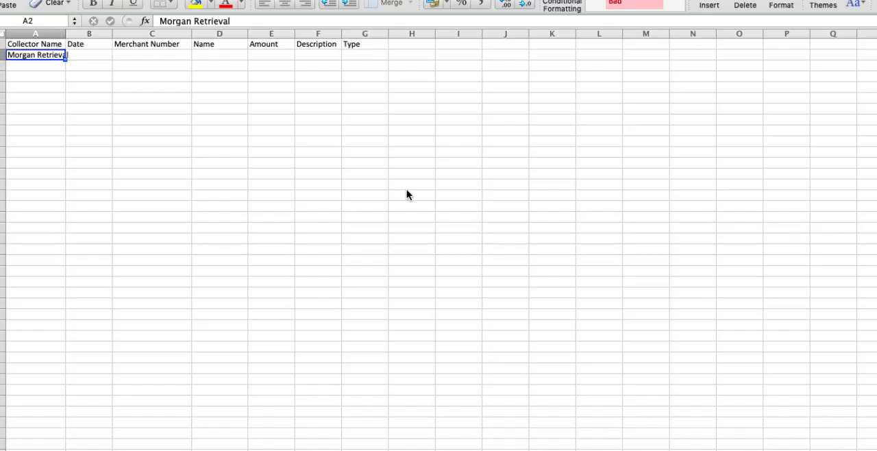
click(159, 55)
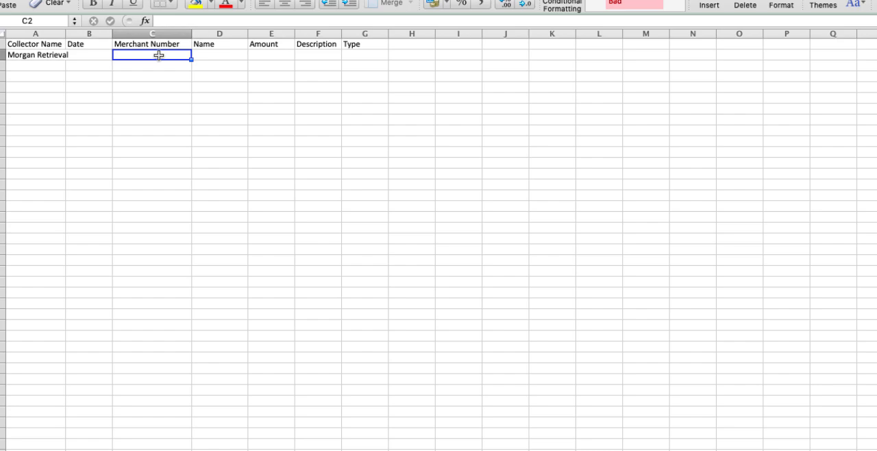
key(super+v)
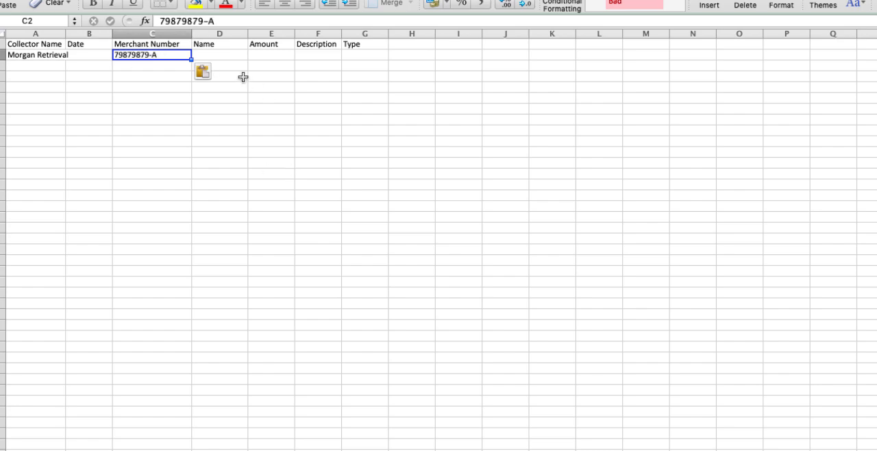
- Enter Cinofle Productions as the name in D2 and widen the Name and Collector Name columns to fit their text
click(228, 53)
text(Cinf)
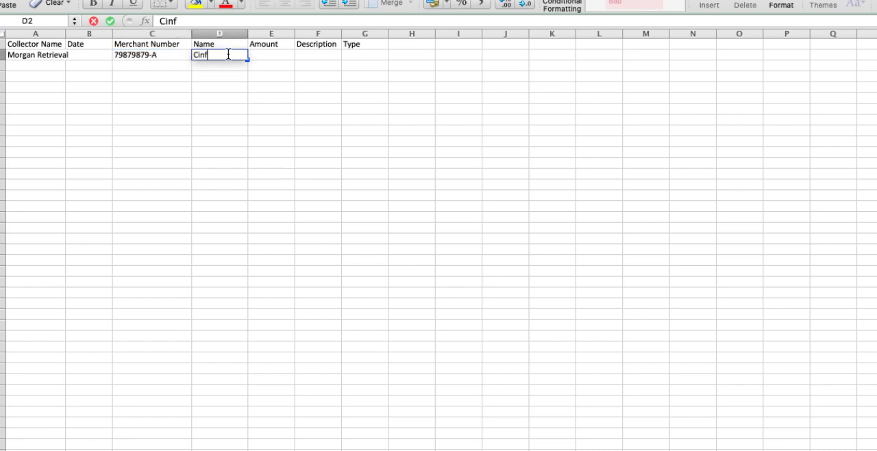
key(BackSpace)
text(ofle Productions)
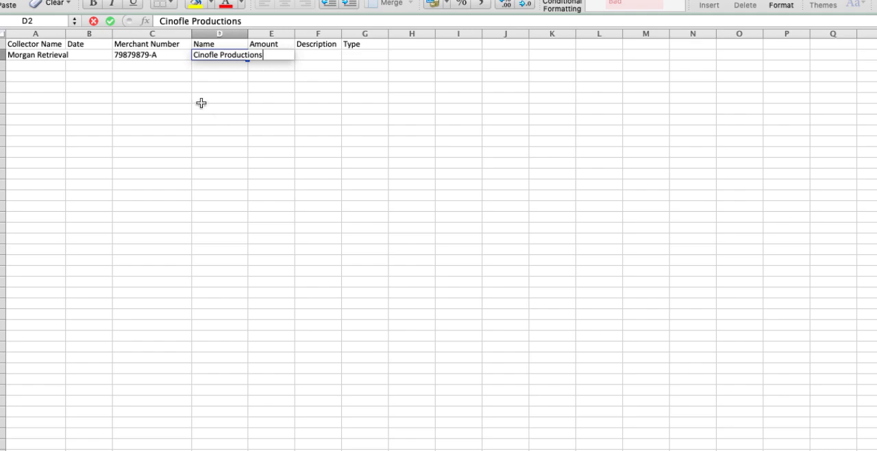
click(231, 95)
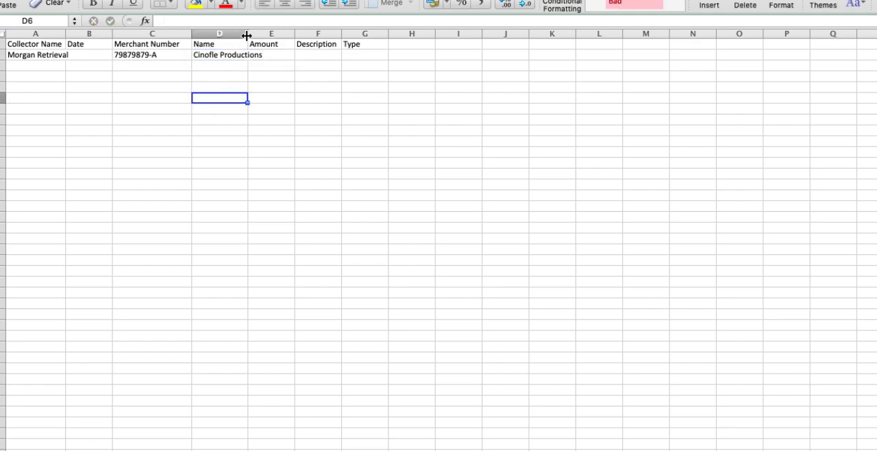
drag(247, 36, 293, 35)
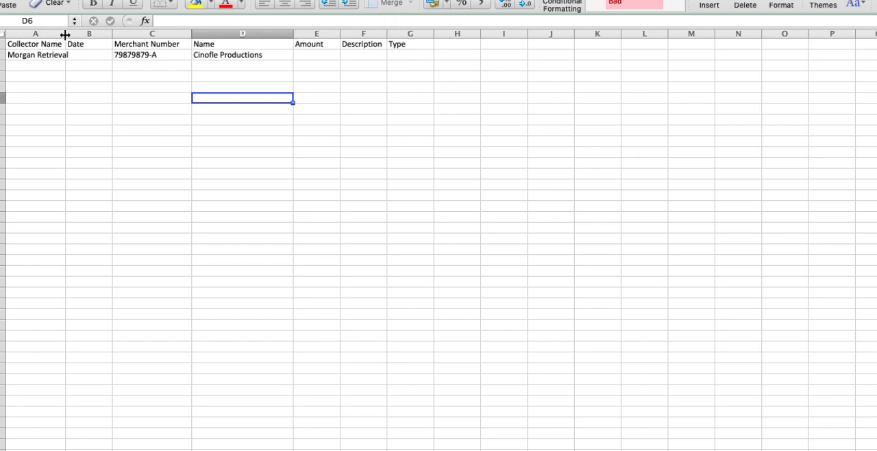
drag(65, 35, 89, 34)
- Enter the transaction dates 7/22/2019, 7/23/2019 and 7/24/2019 in cells B2 to B4
click(114, 53)
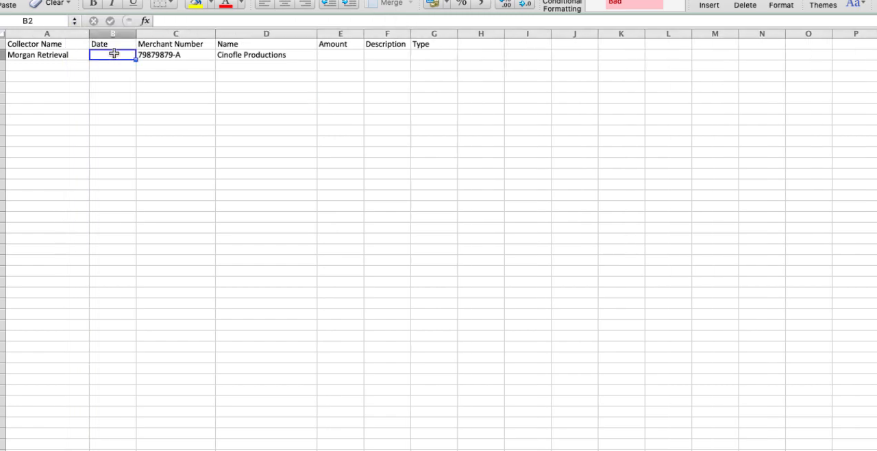
text(7/22/)
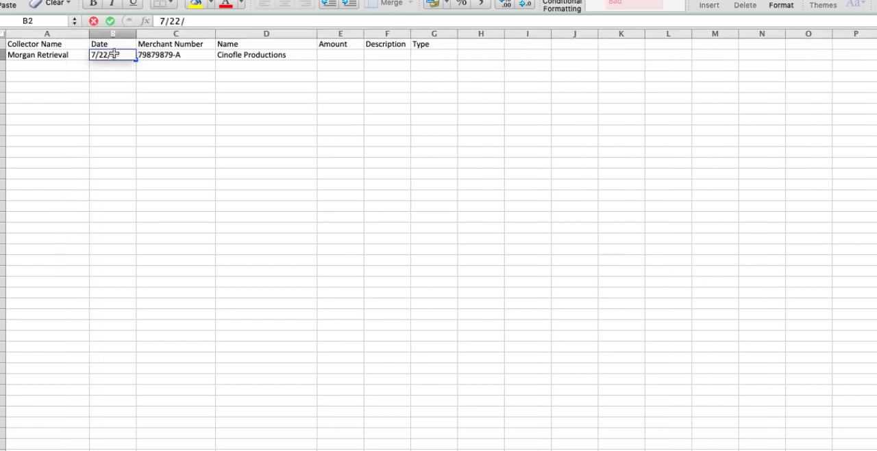
text(2019)
click(111, 66)
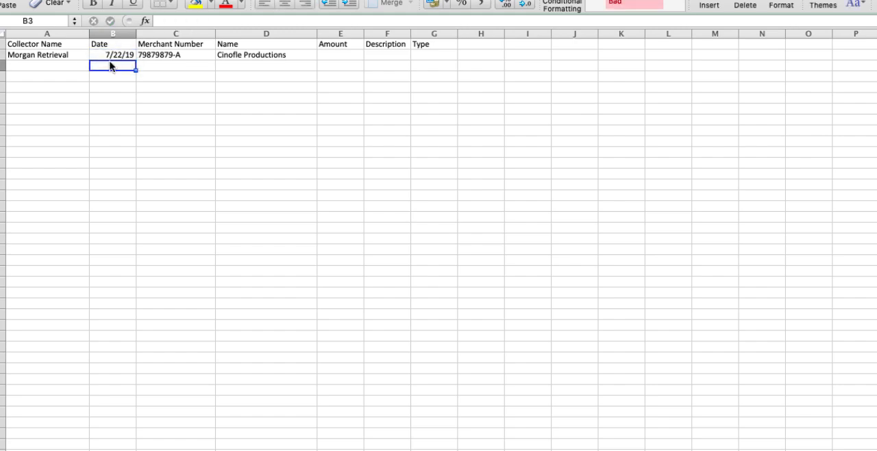
text(7/23/2019)
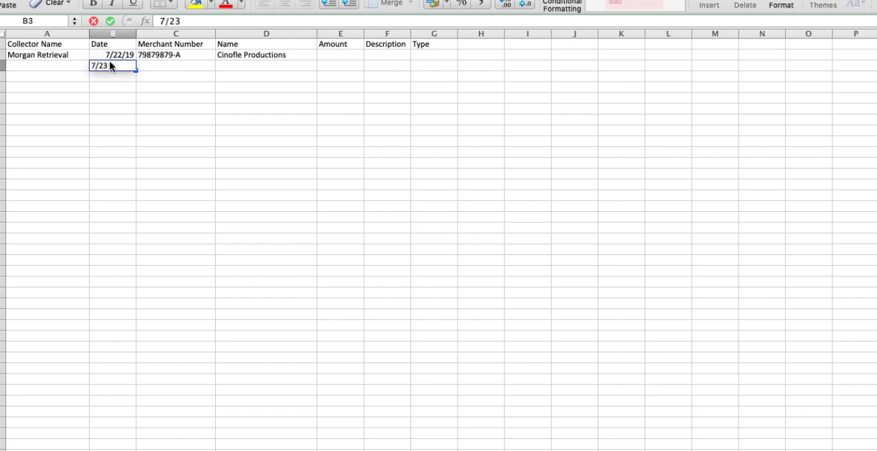
click(114, 80)
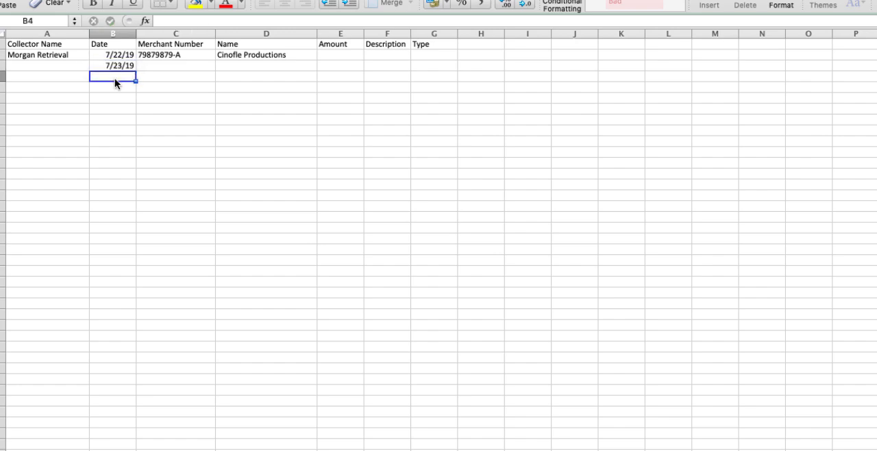
text(7/2)
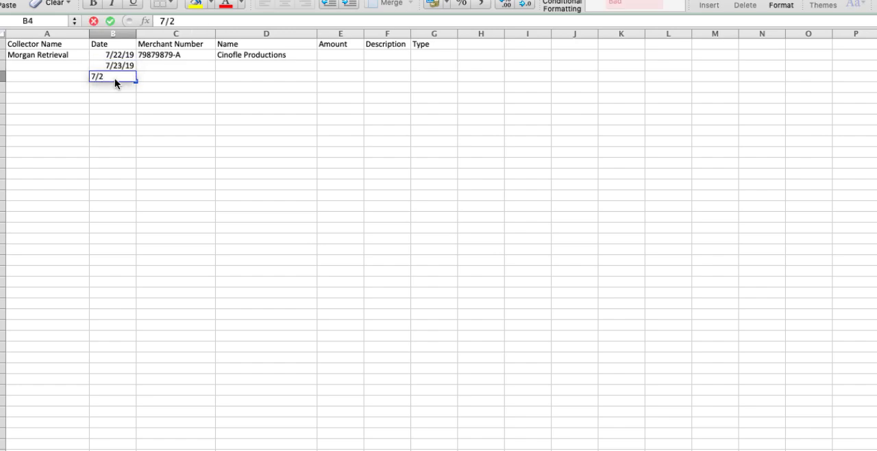
text(4/2019)
click(92, 110)
- Copy the collector name, merchant number and name from row 2 down into rows 3 and 4
click(58, 56)
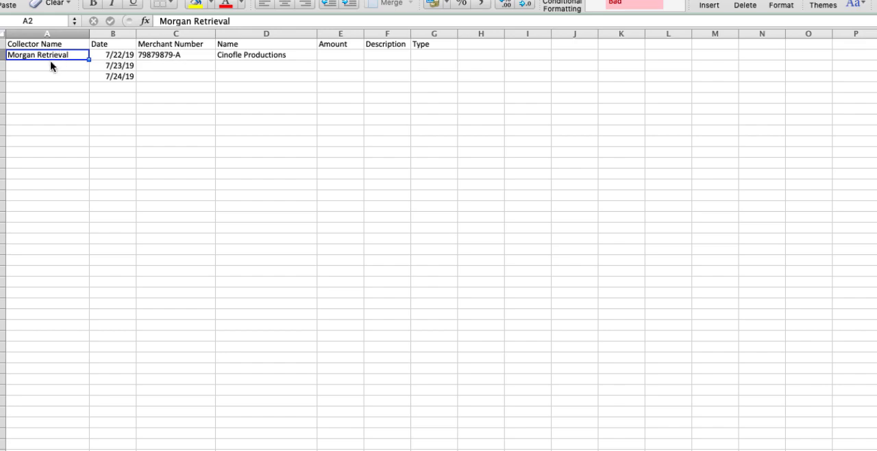
key(super+c)
drag(51, 65, 47, 76)
key(super+v)
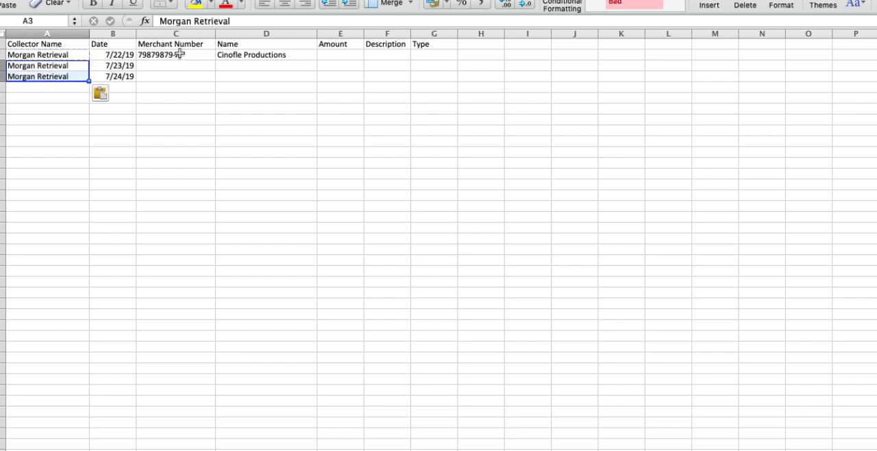
click(176, 55)
click(174, 65)
drag(174, 65, 174, 72)
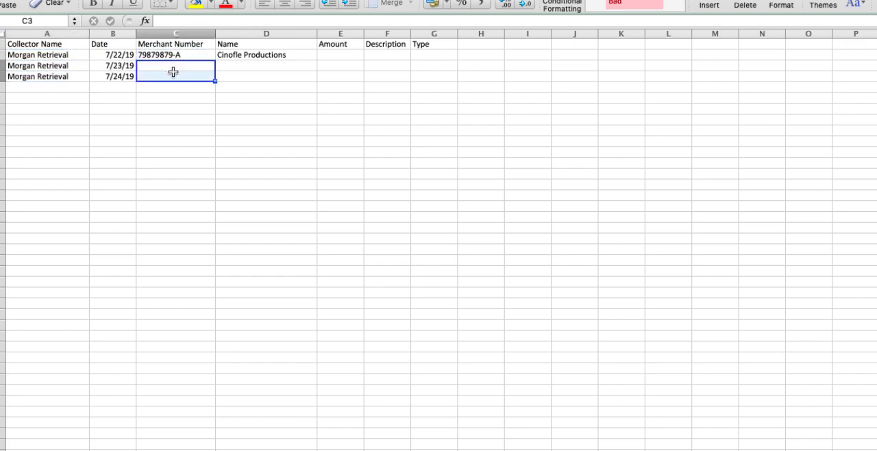
key(super+v)
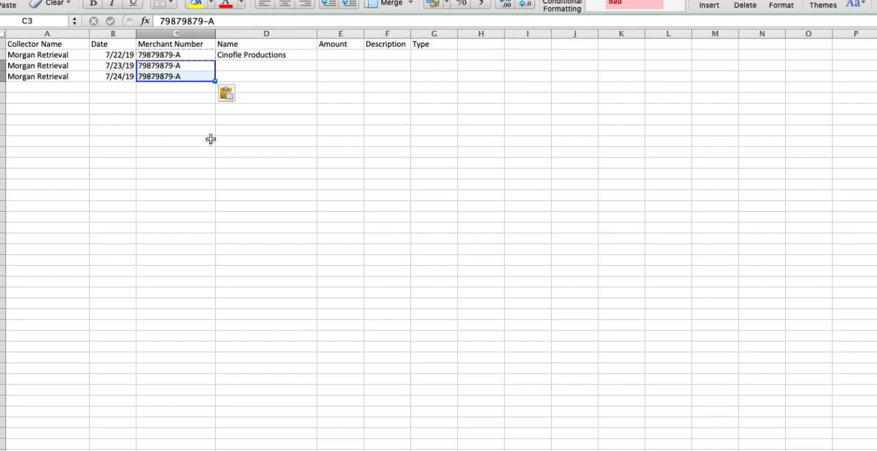
click(262, 52)
key(super+c)
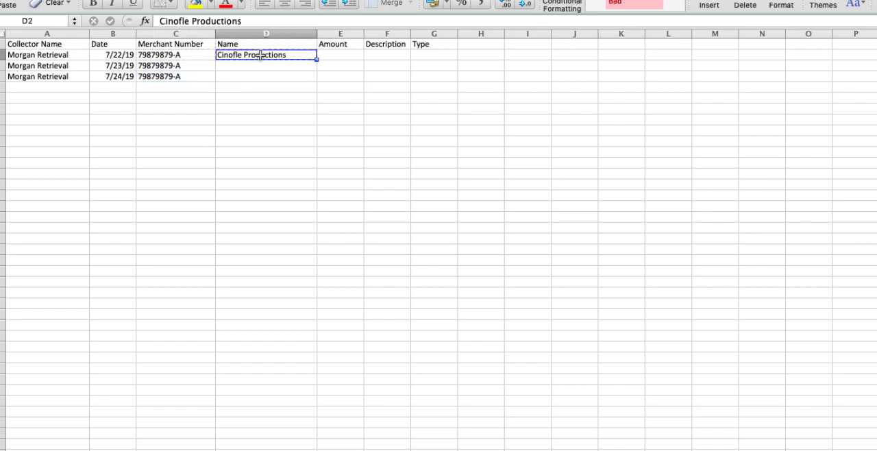
drag(251, 66, 251, 74)
key(super+v)
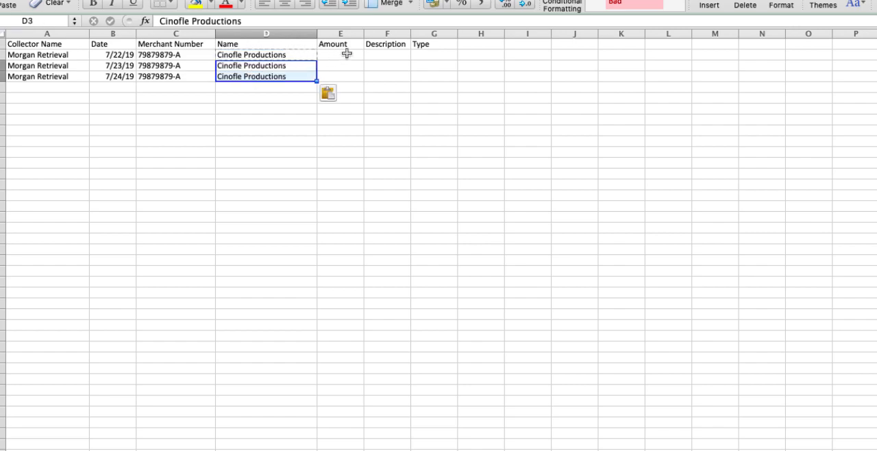
- Enter 500 as the amount of the 7/22/19 transaction in cell E2
click(346, 53)
text(500)
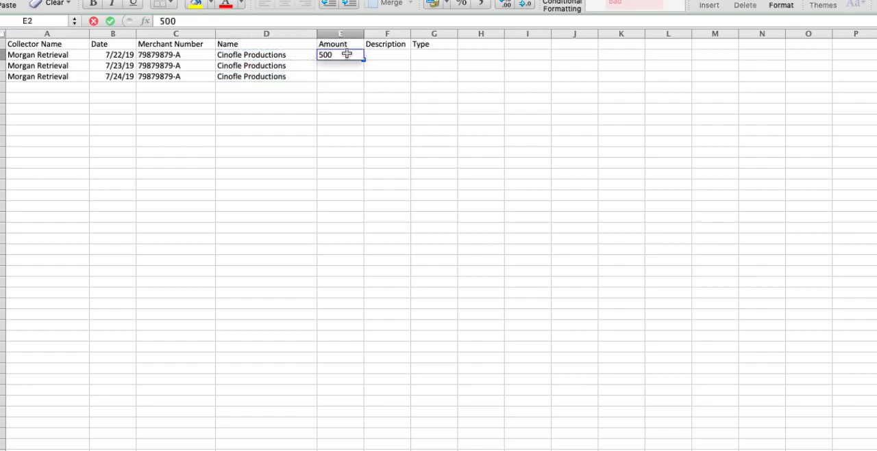
key(Return)
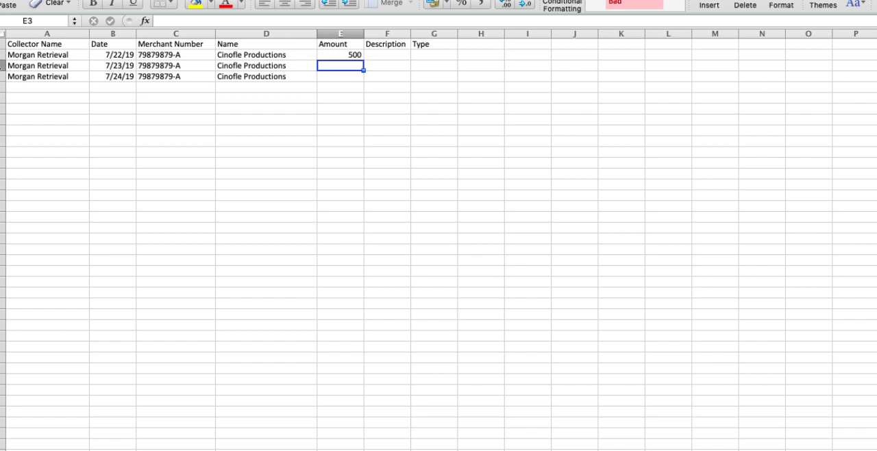
- Insert a blank row below the first transaction and copy that transaction's entries from A2:E2 into it as a duplicate
click(2, 66)
right_click(2, 66)
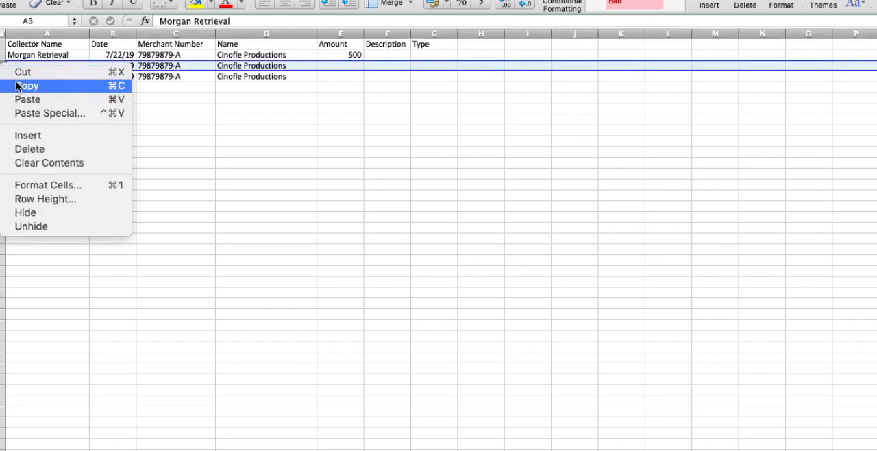
click(29, 136)
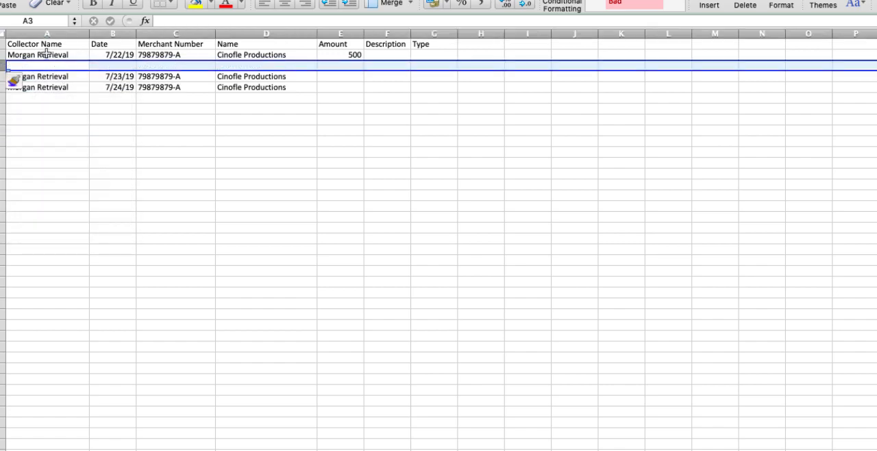
drag(41, 55, 356, 52)
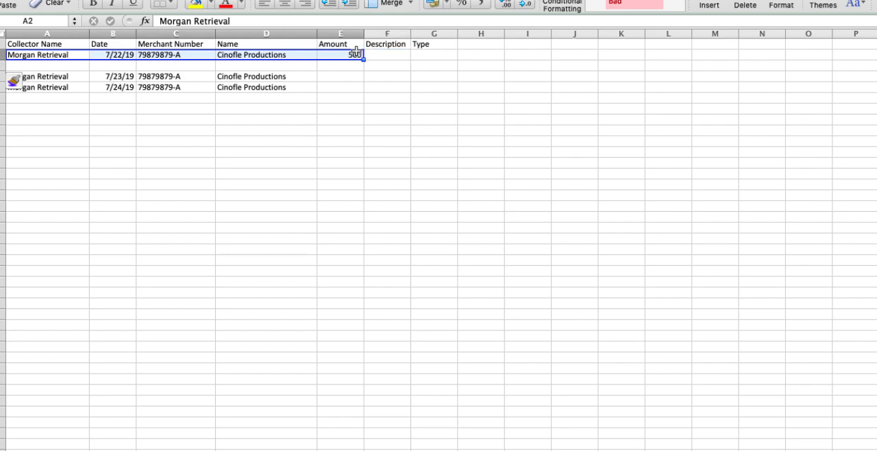
key(super+c)
click(64, 66)
key(super+v)
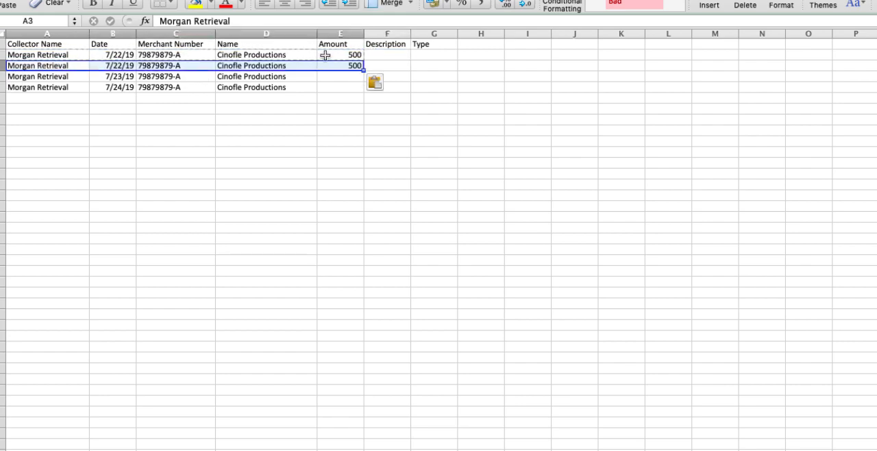
- Enter 300 as the amount of the 7/23/19 transaction and 100 as the amount of the 7/24/19 transaction
click(343, 76)
text(3)
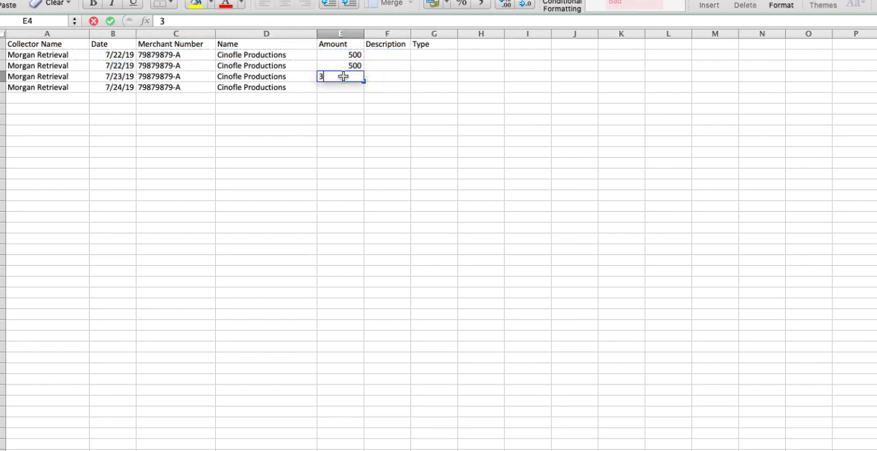
text(00)
key(Return)
text(100)
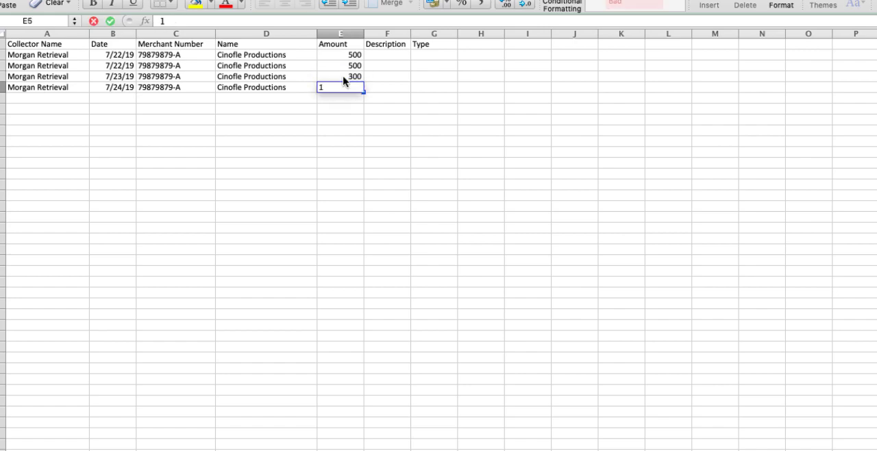
- Enter "test description" as the description in cell F2 and widen the Description column to fit the text
click(396, 55)
text(test descri)
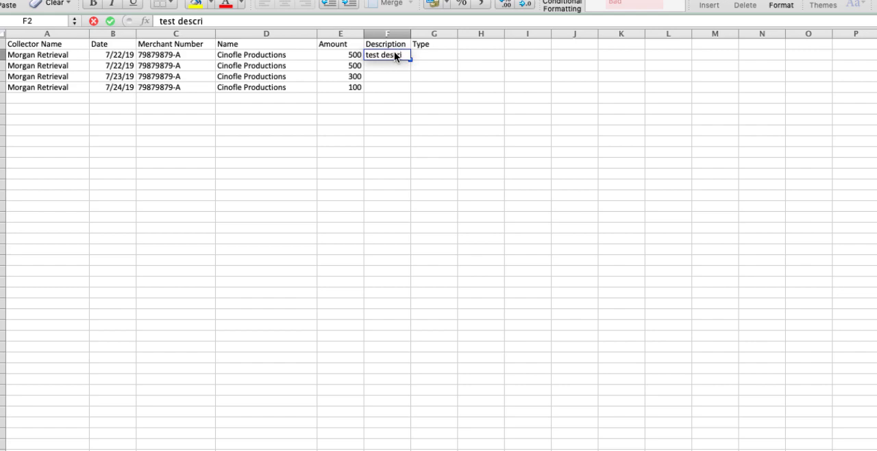
text(ption)
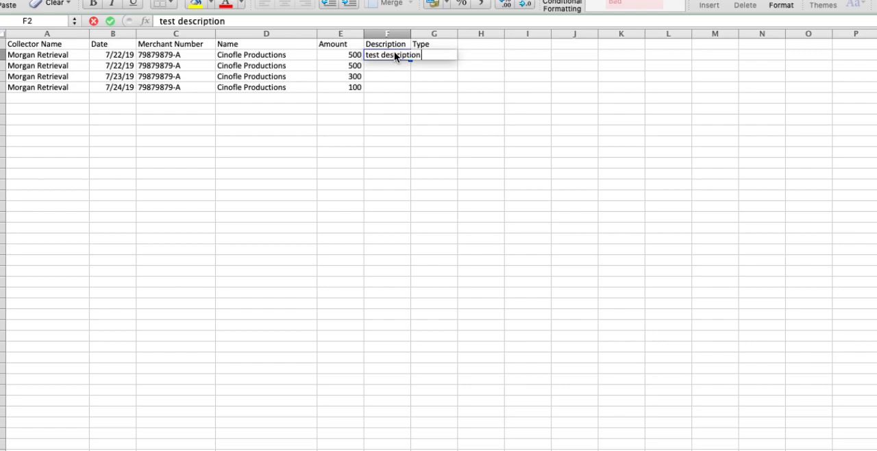
click(414, 98)
drag(411, 33, 440, 33)
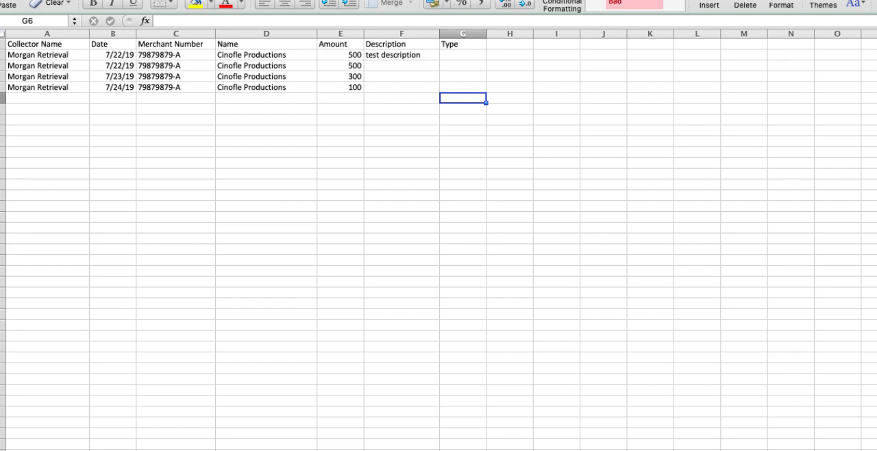
- Save the workbook, keeping its selected file format
key(super+s)
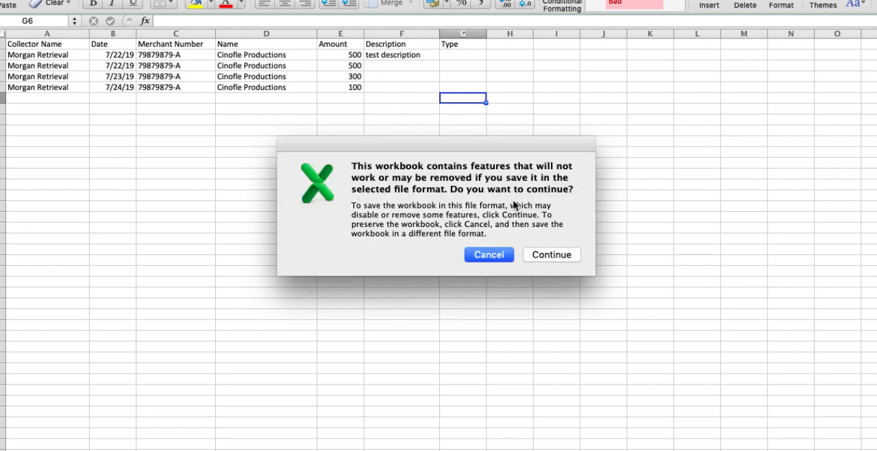
click(553, 256)
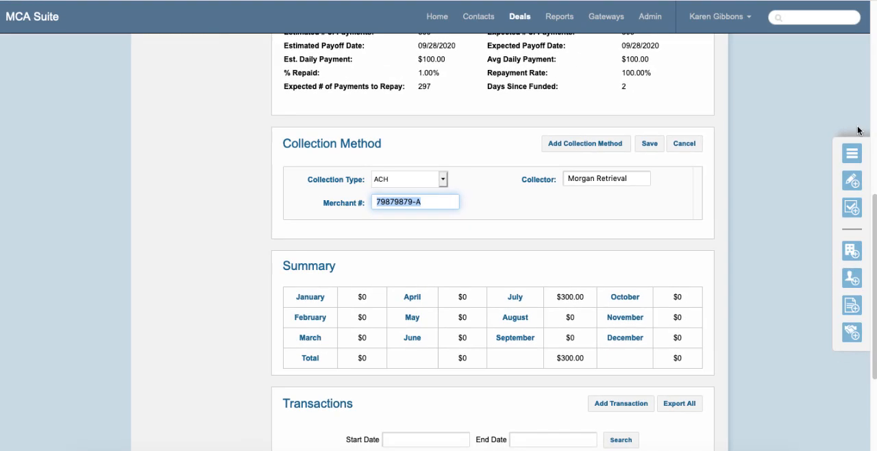
- In MCA Suite's transaction import, upload merchant trans import test.csv from Demo Docs and process it with the Default format
click(658, 20)
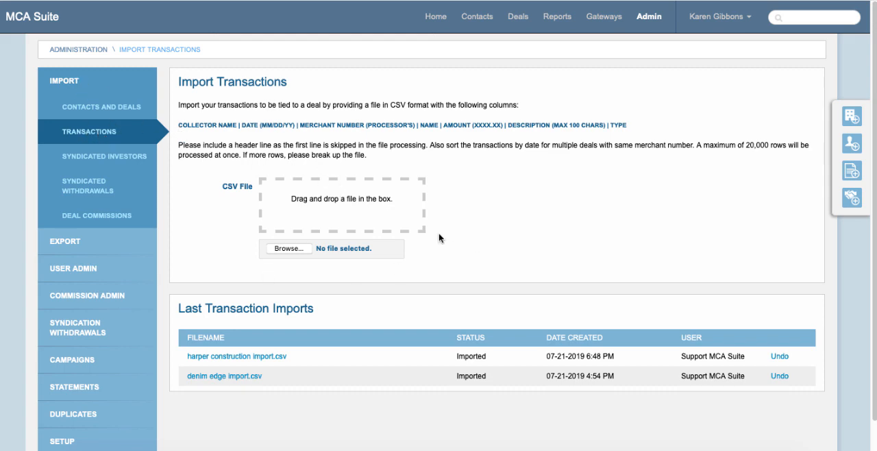
click(286, 249)
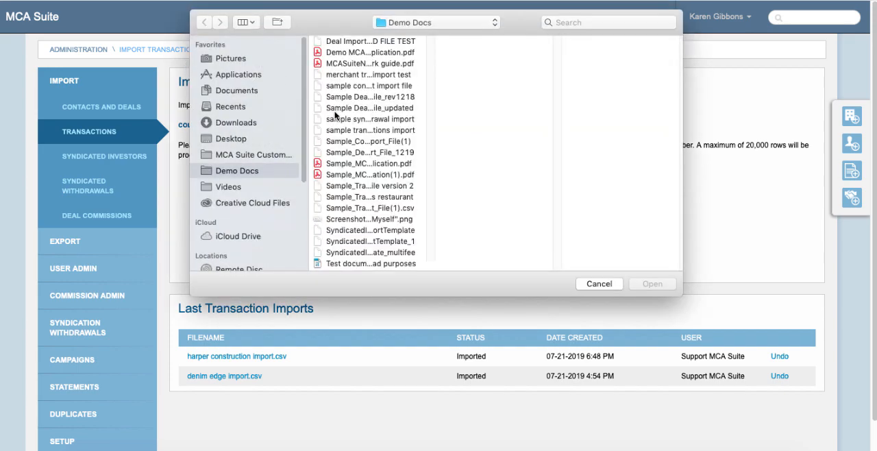
click(389, 75)
click(661, 288)
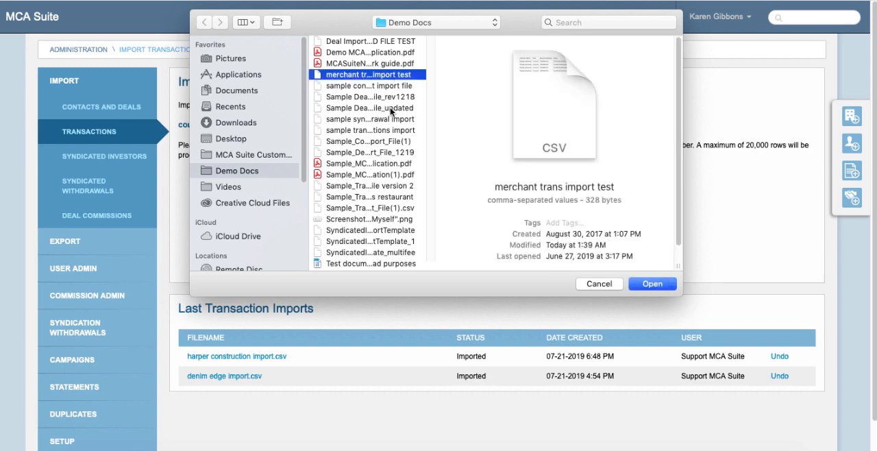
click(652, 284)
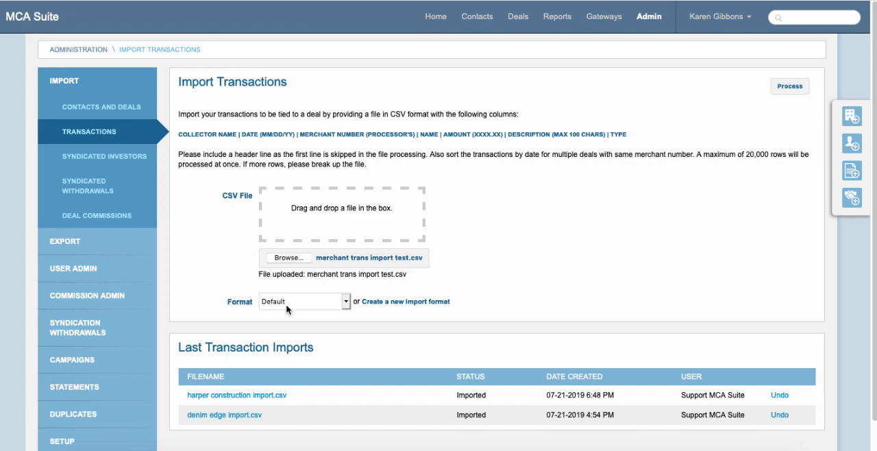
click(789, 86)
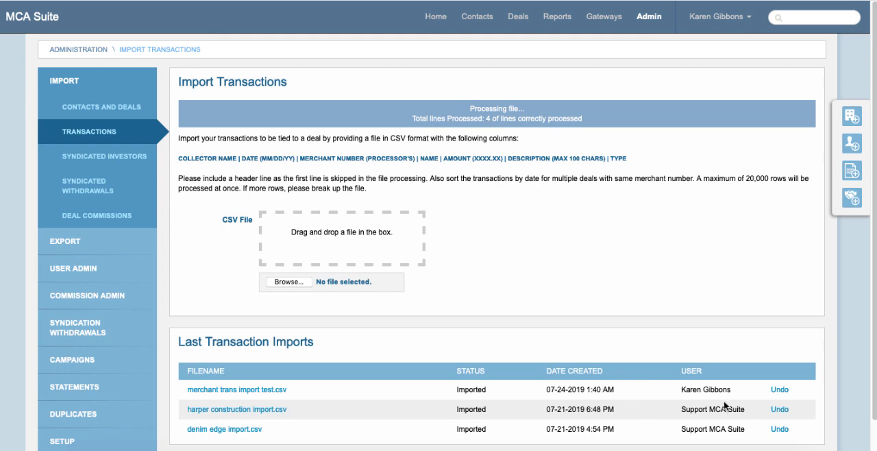
- Open the tracking details of the Cinofile Productions deal
mouse_move(778, 391)
click(521, 18)
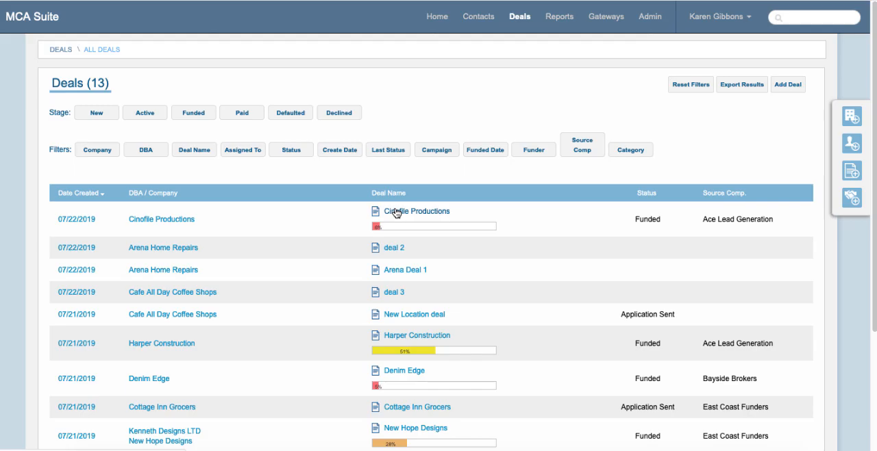
click(396, 213)
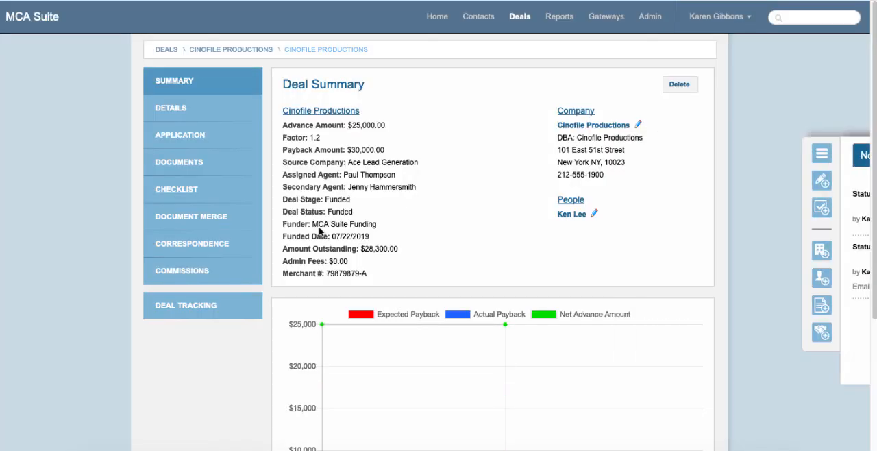
click(222, 303)
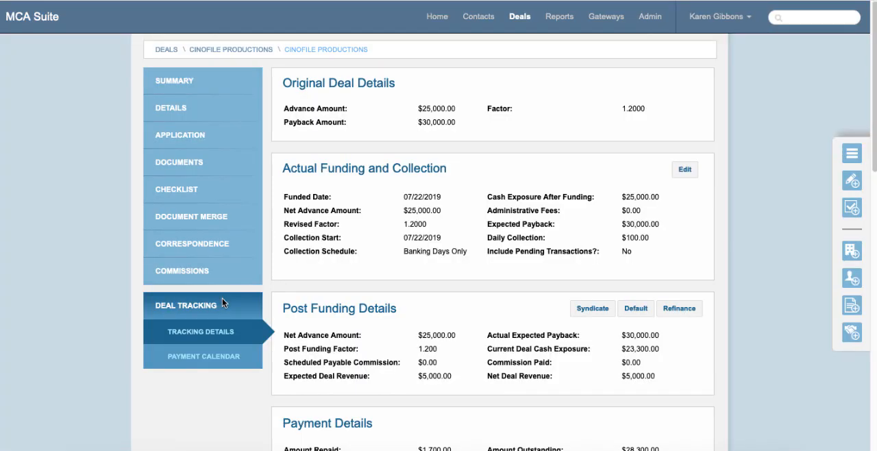
- Examine the deal's imported transactions, including the highlighted duplicates dated 07/22/2019, along with its payment details and monthly summary
scroll(411, 279, down, 10)
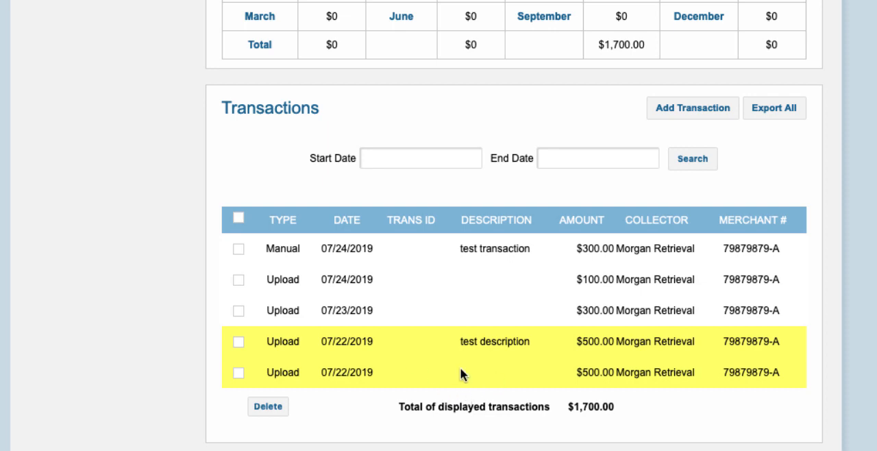
click(239, 372)
click(237, 373)
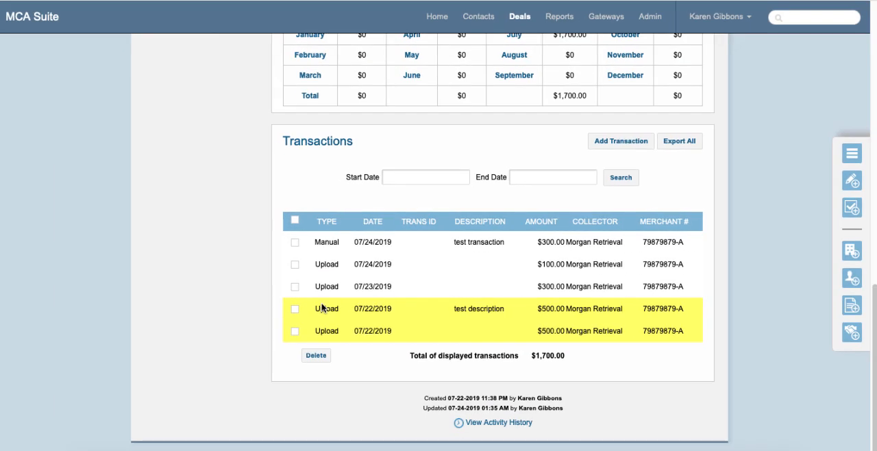
scroll(322, 308, up, 8)
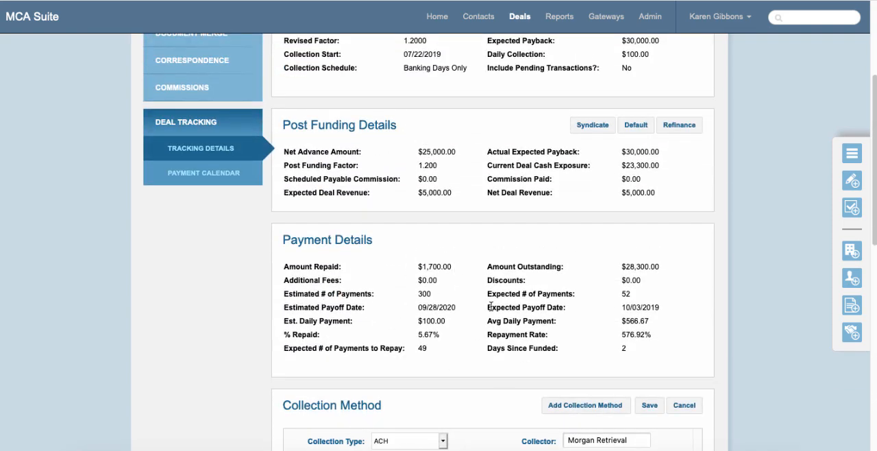
scroll(491, 306, down, 6)
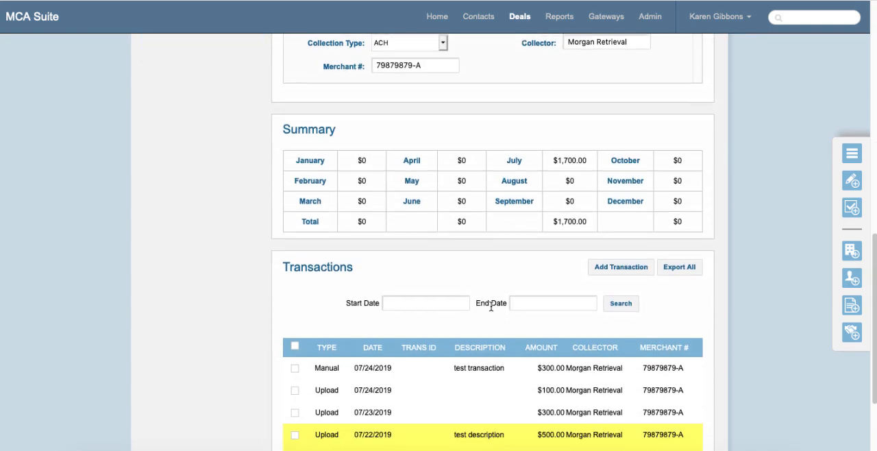
scroll(490, 310, down, 1)
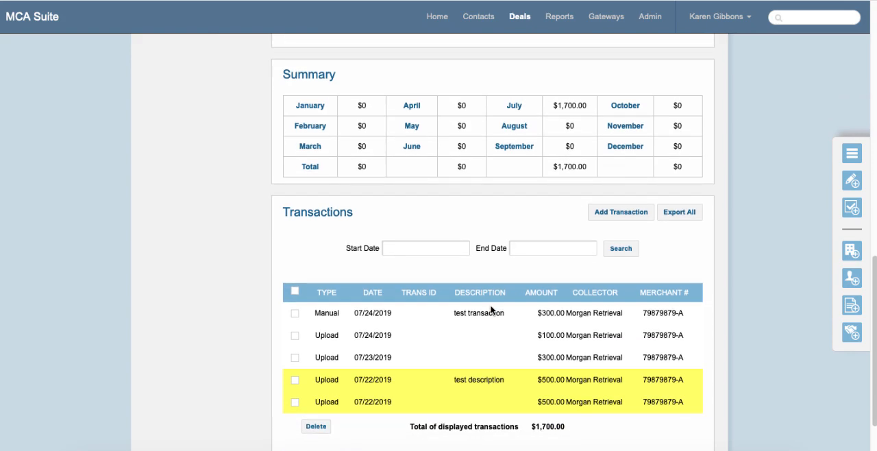